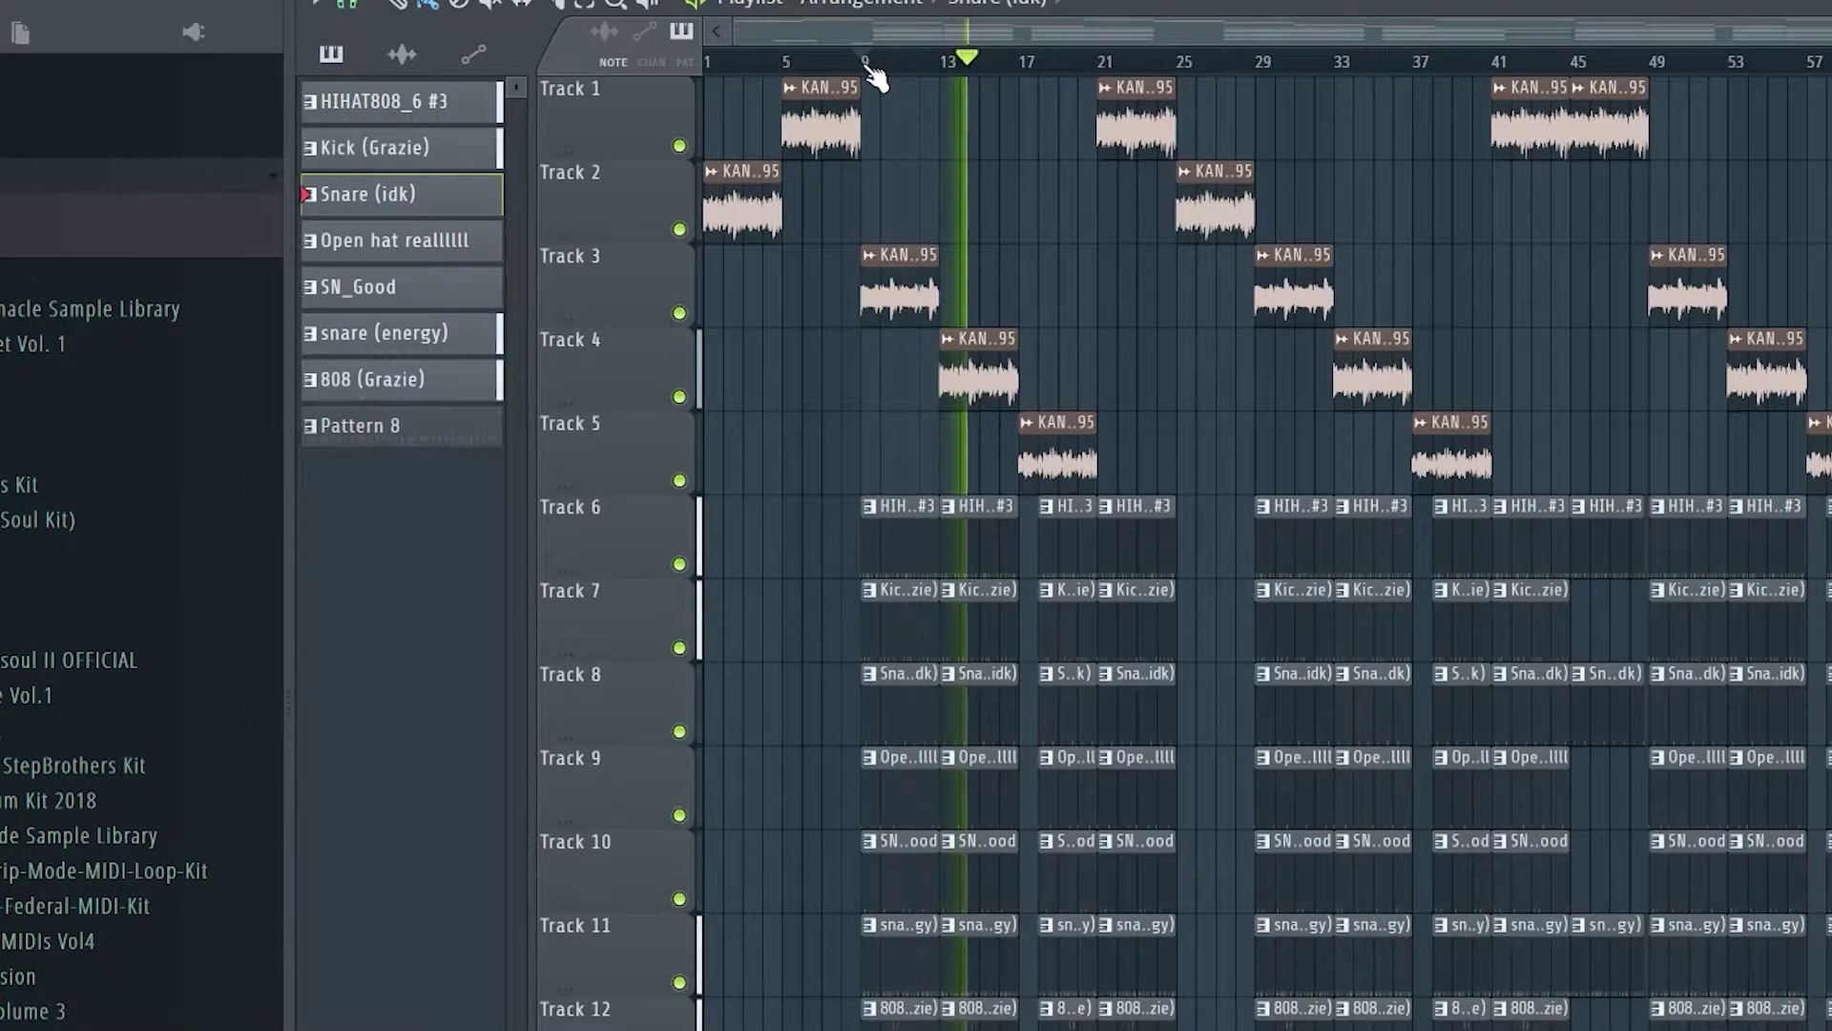
- Set the playback position to bar 9 and view the notes of the snare (energy) and Snare (idk) patterns
{"action": "left_click", "coordinate": [870, 63]}
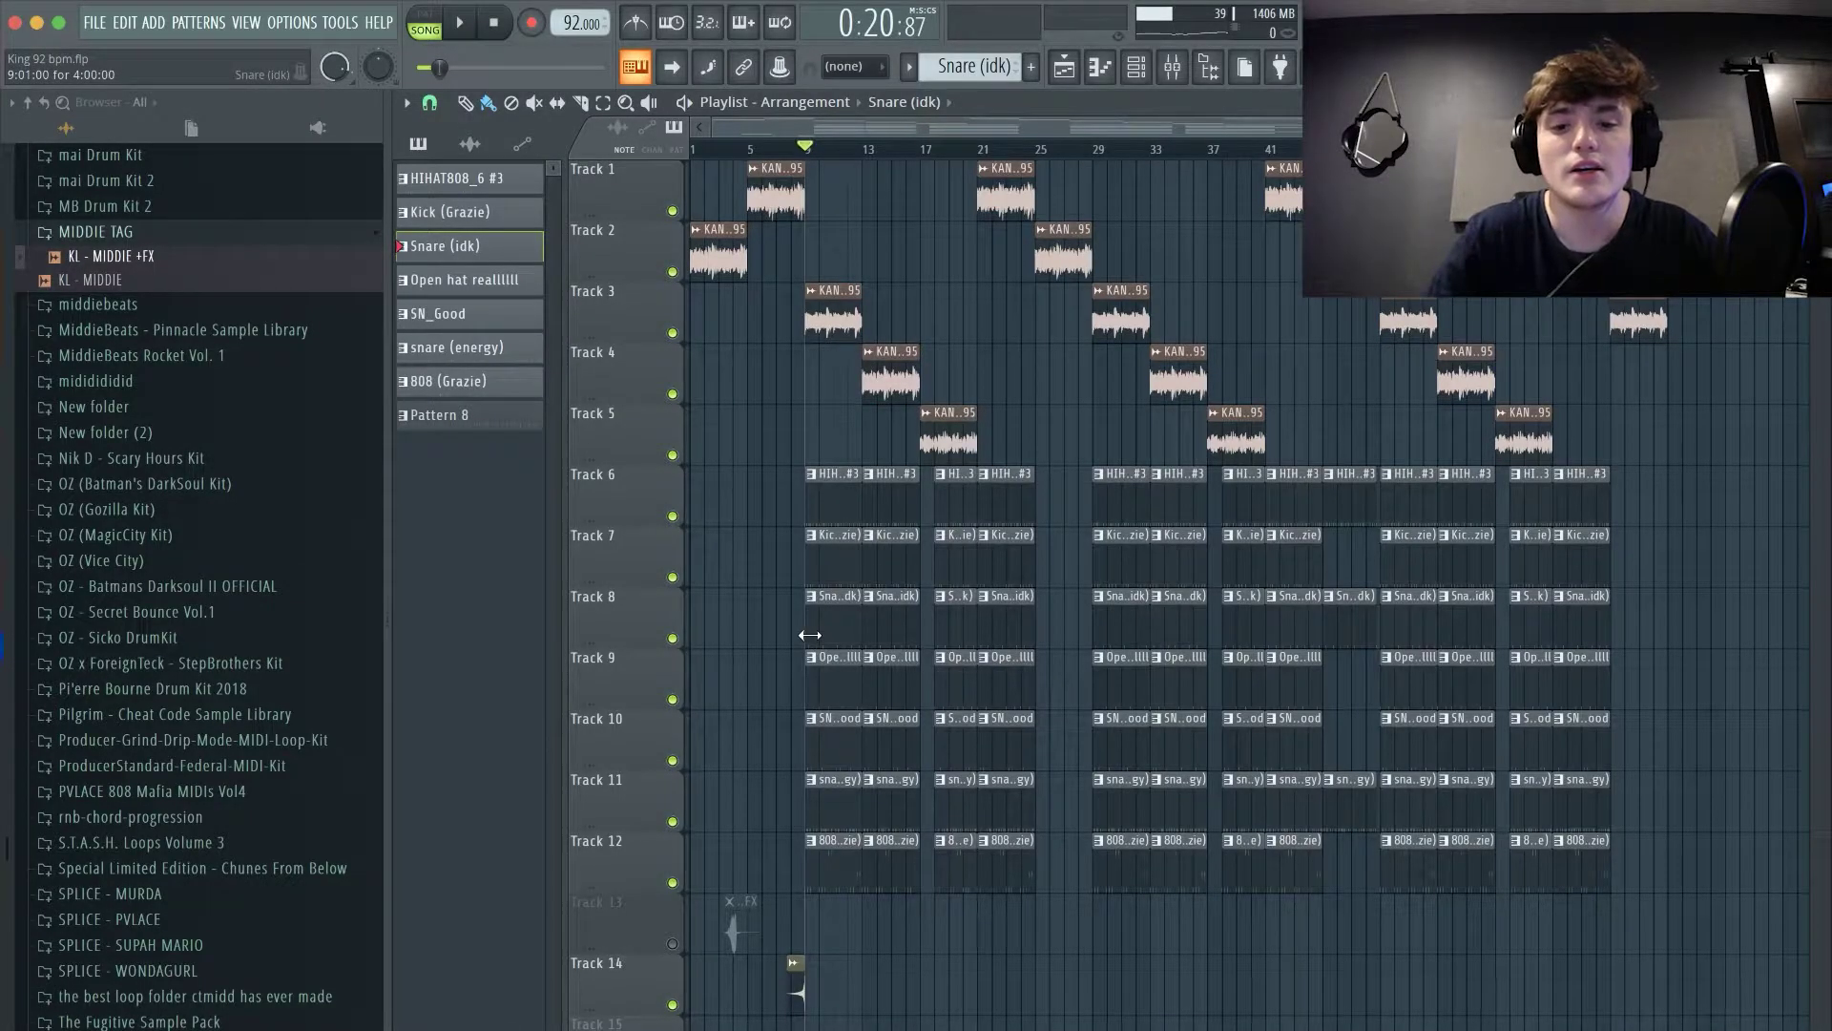
{"action": "double_click", "coordinate": [826, 785]}
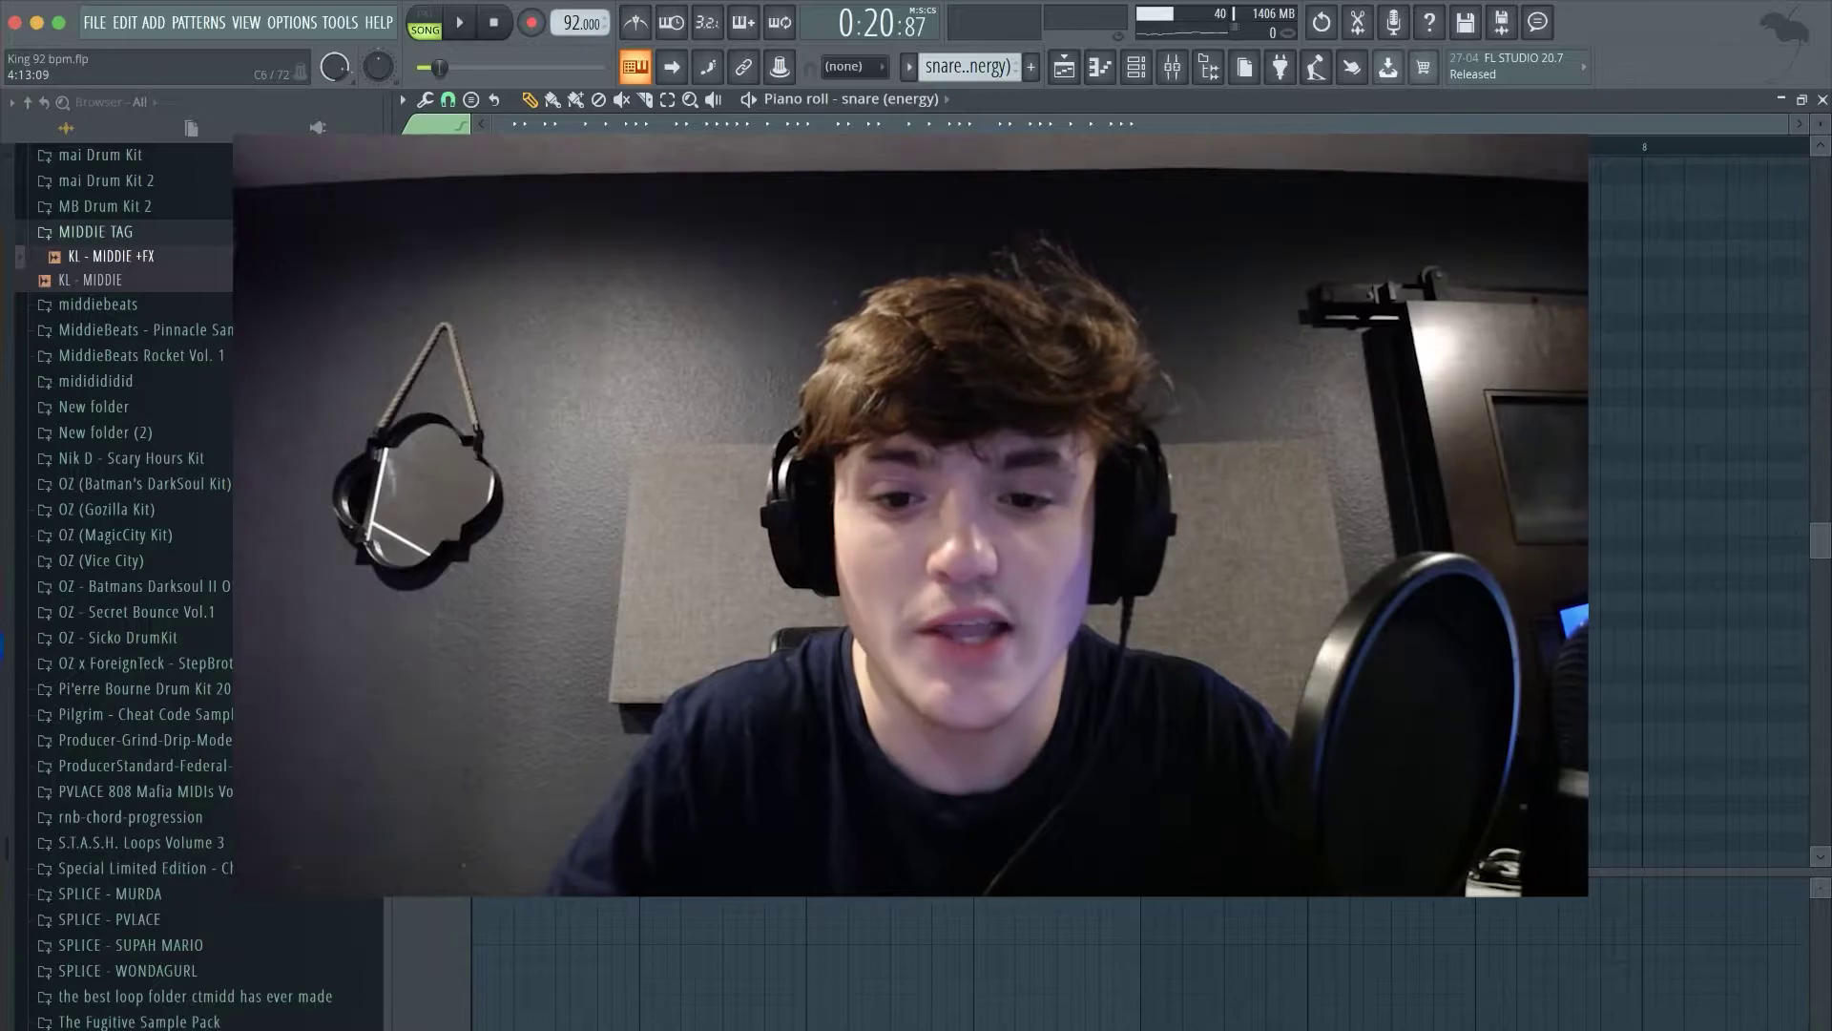
{"action": "key", "text": "F5"}
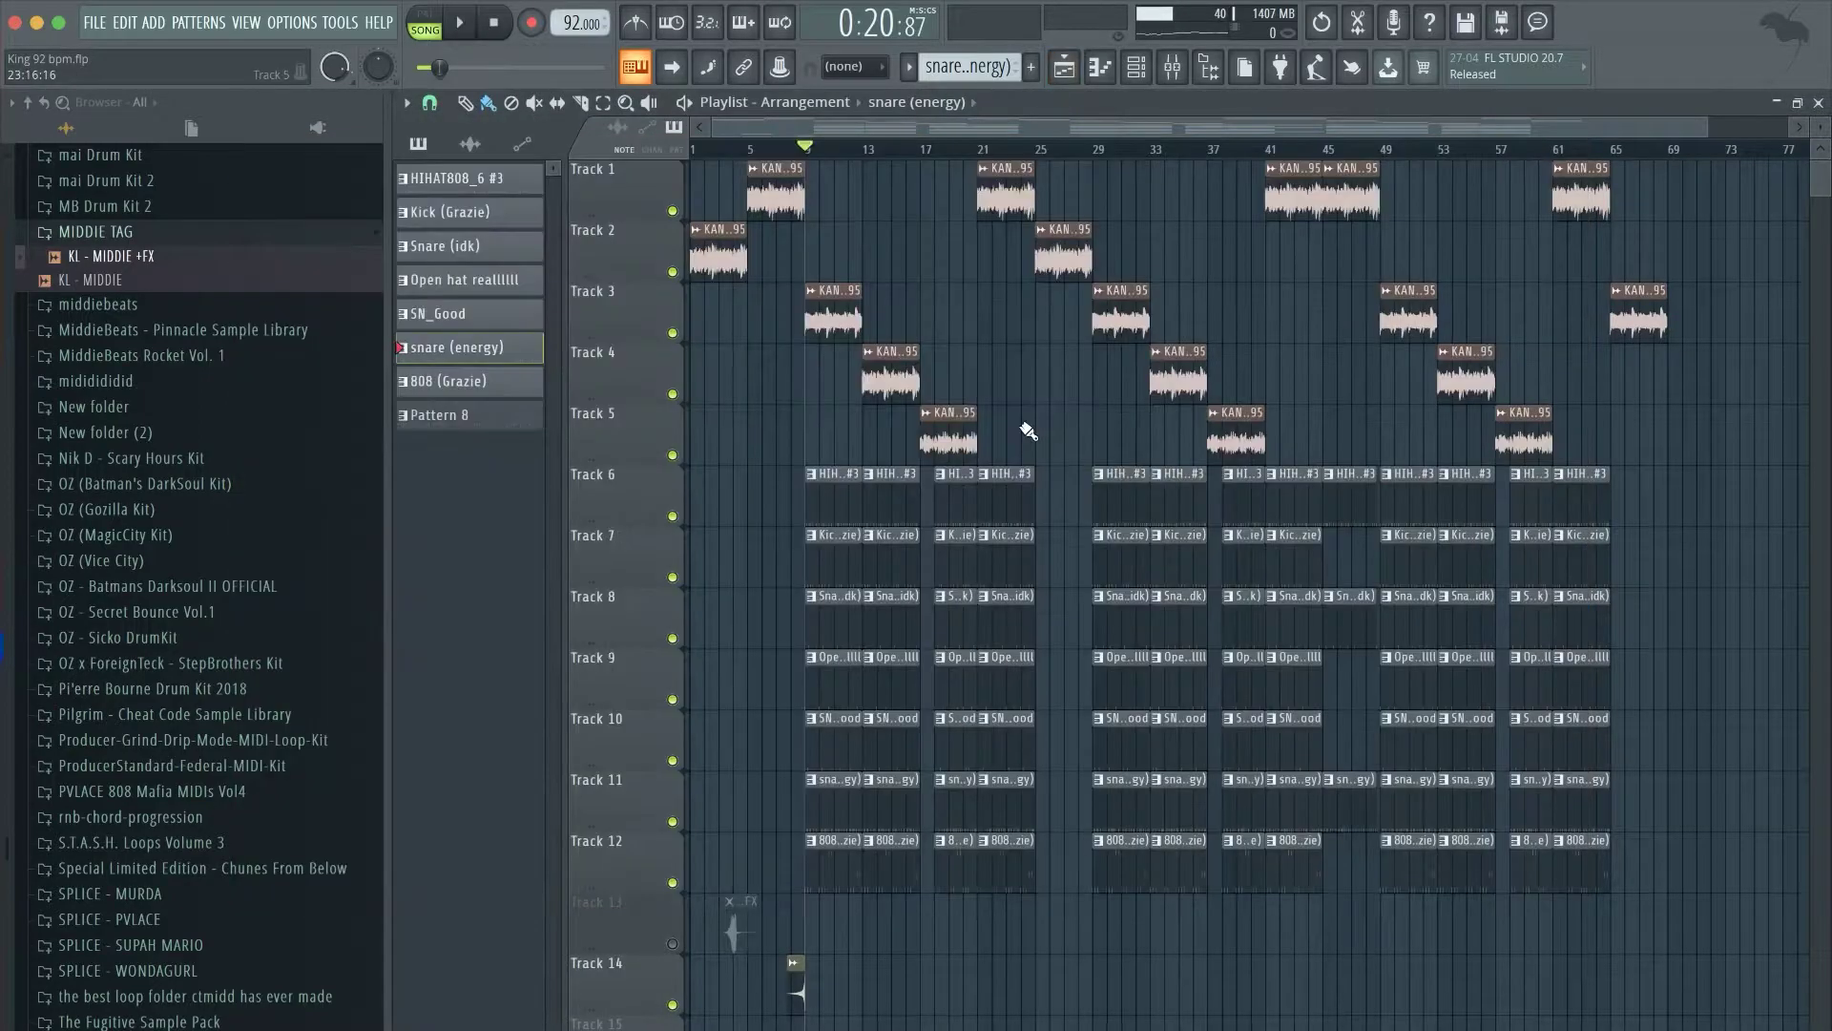
{"action": "double_click", "coordinate": [825, 615]}
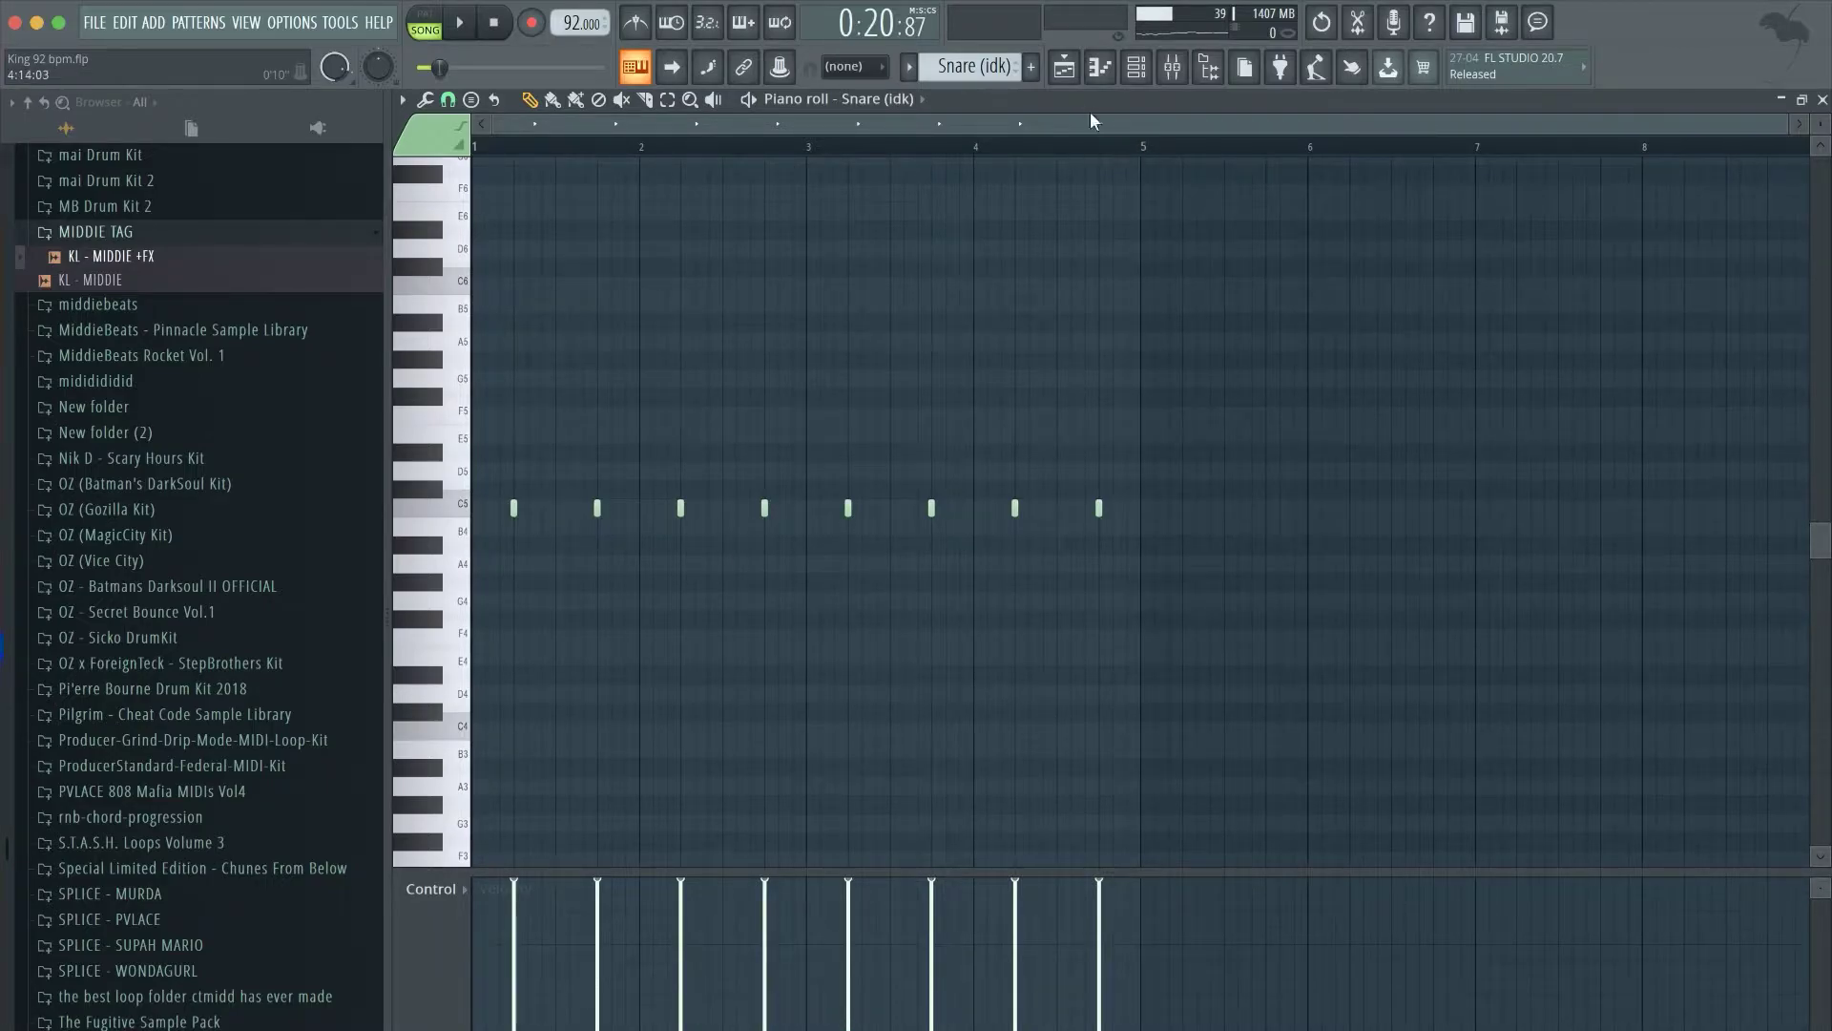
{"action": "left_click", "coordinate": [1081, 77]}
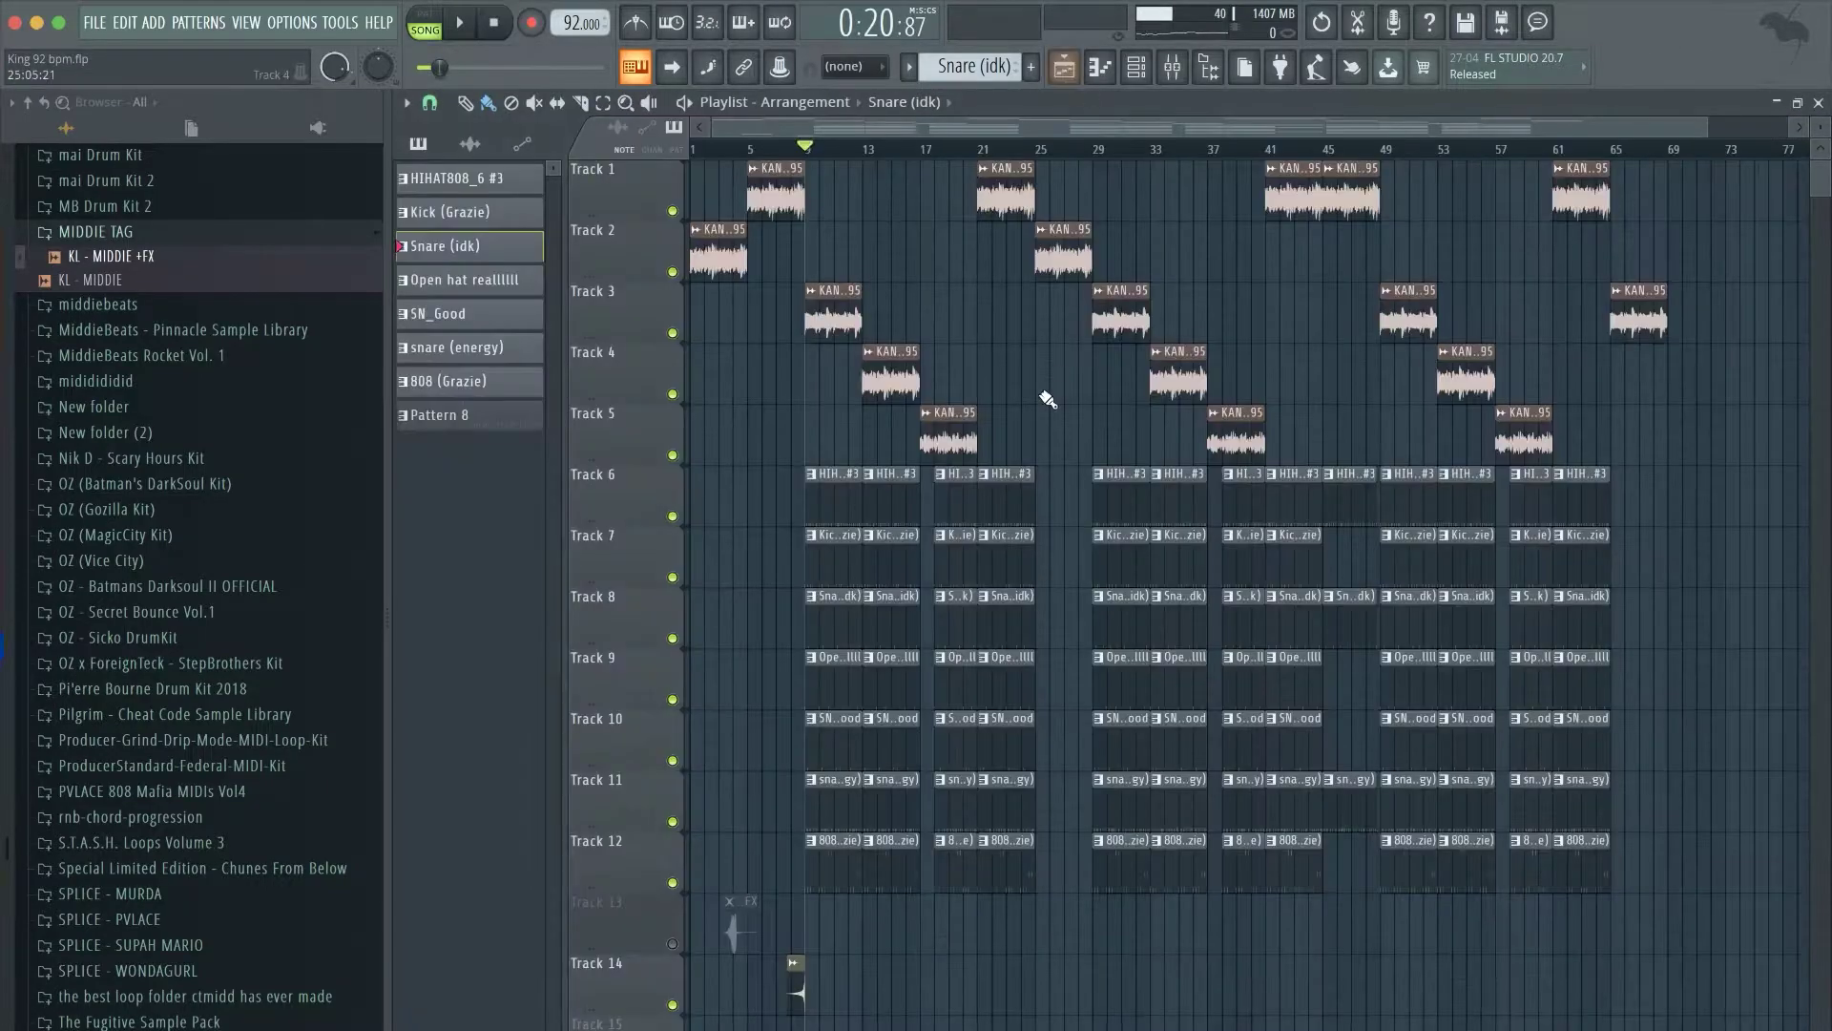
- Solo the snare (energy) track, Track 11, and play the arrangement from bar 9
{"action": "double_click", "coordinate": [833, 809]}
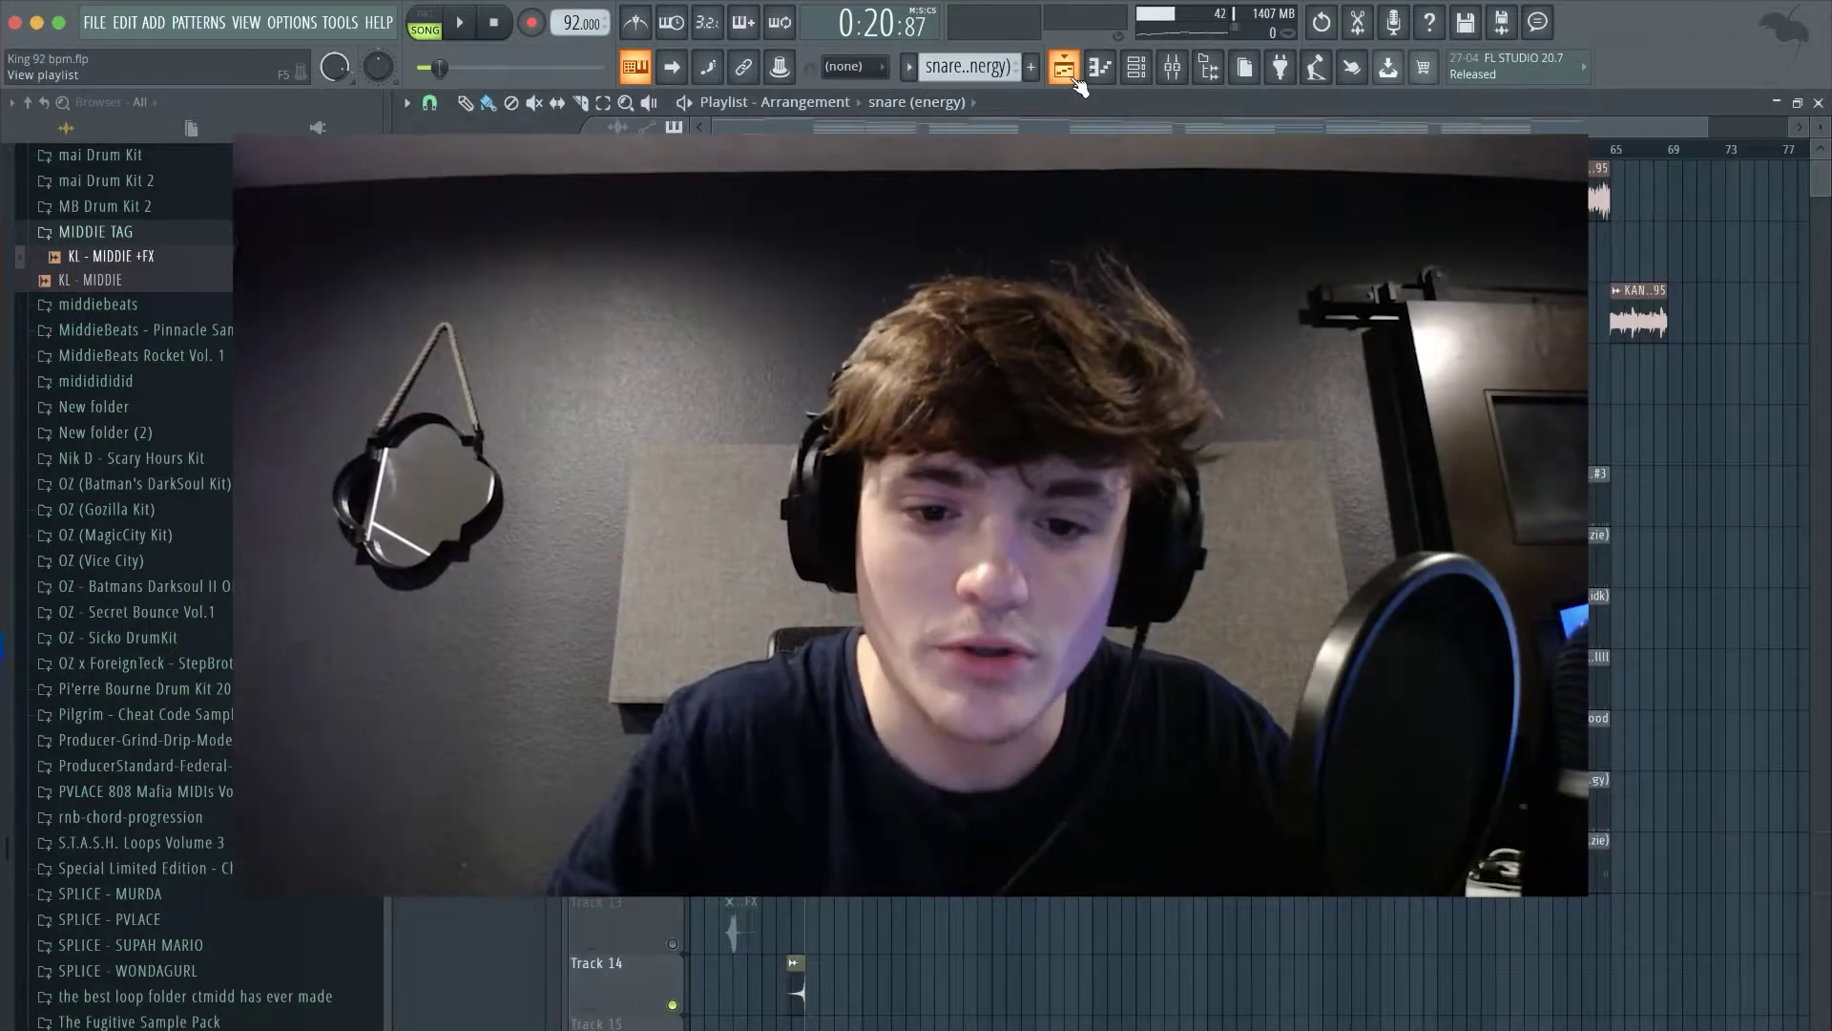
{"action": "left_click", "coordinate": [671, 1003]}
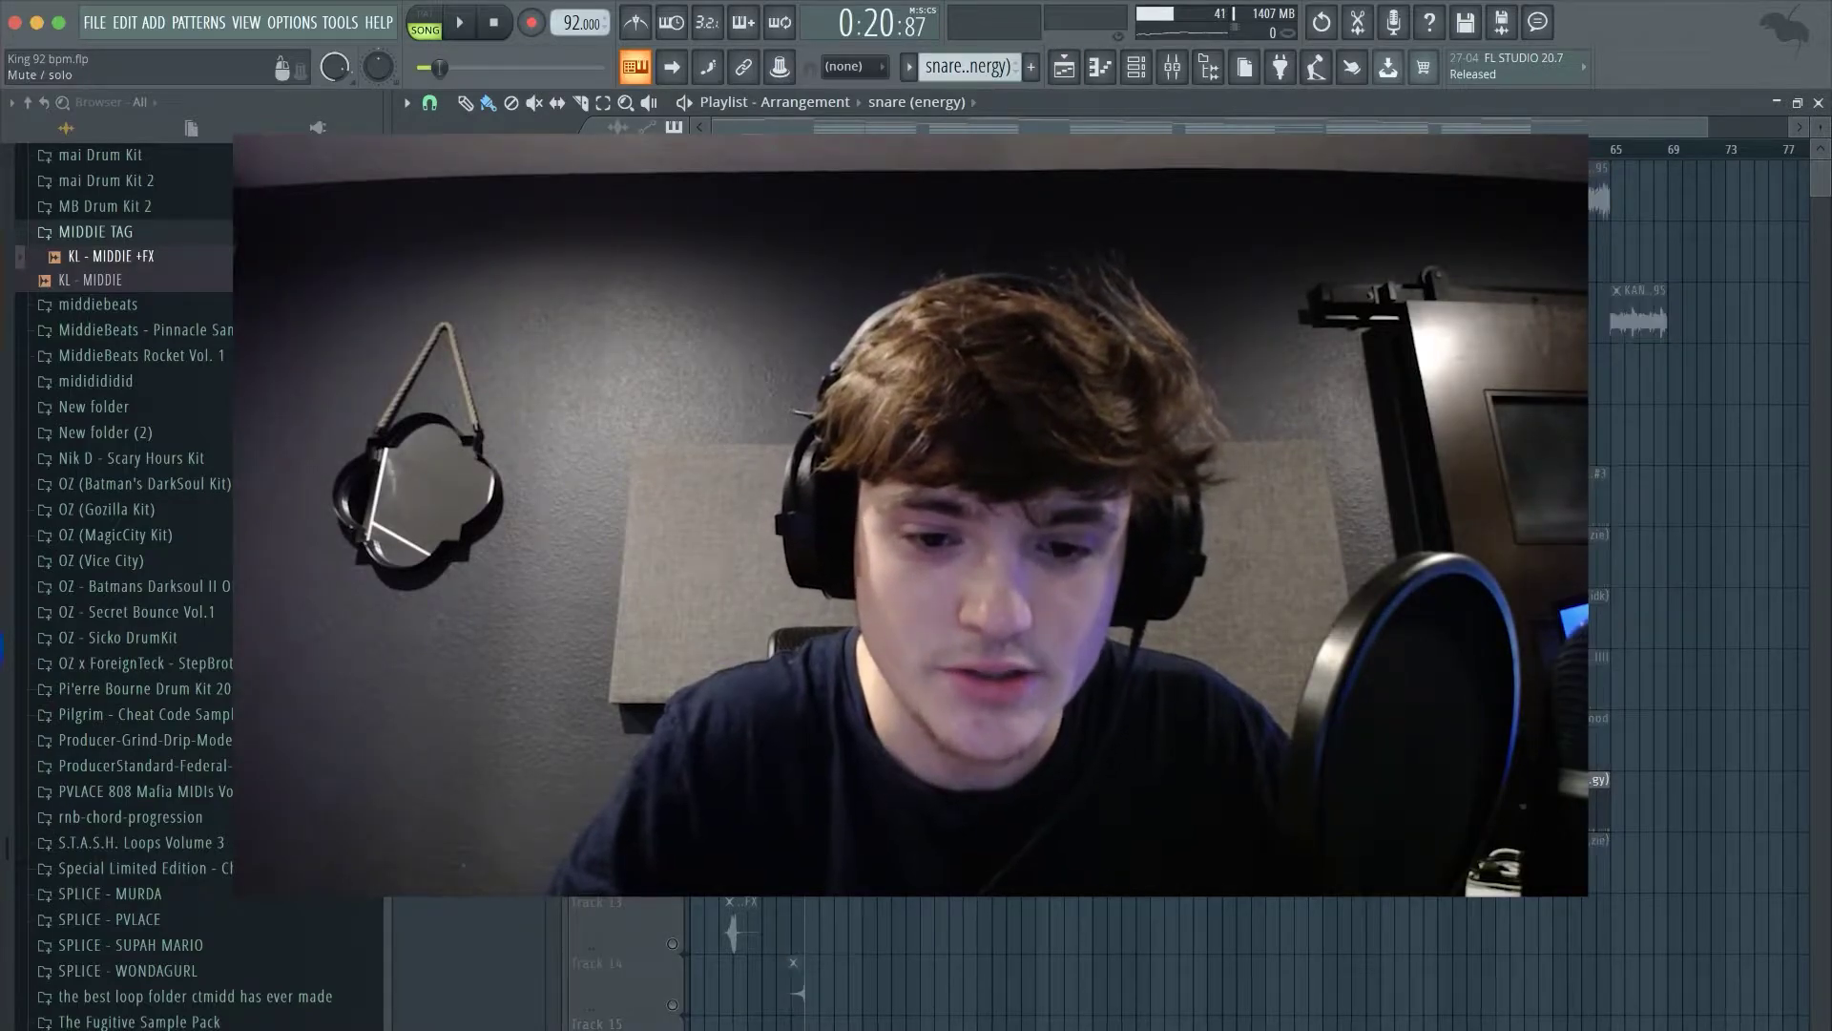
{"action": "key", "text": "space"}
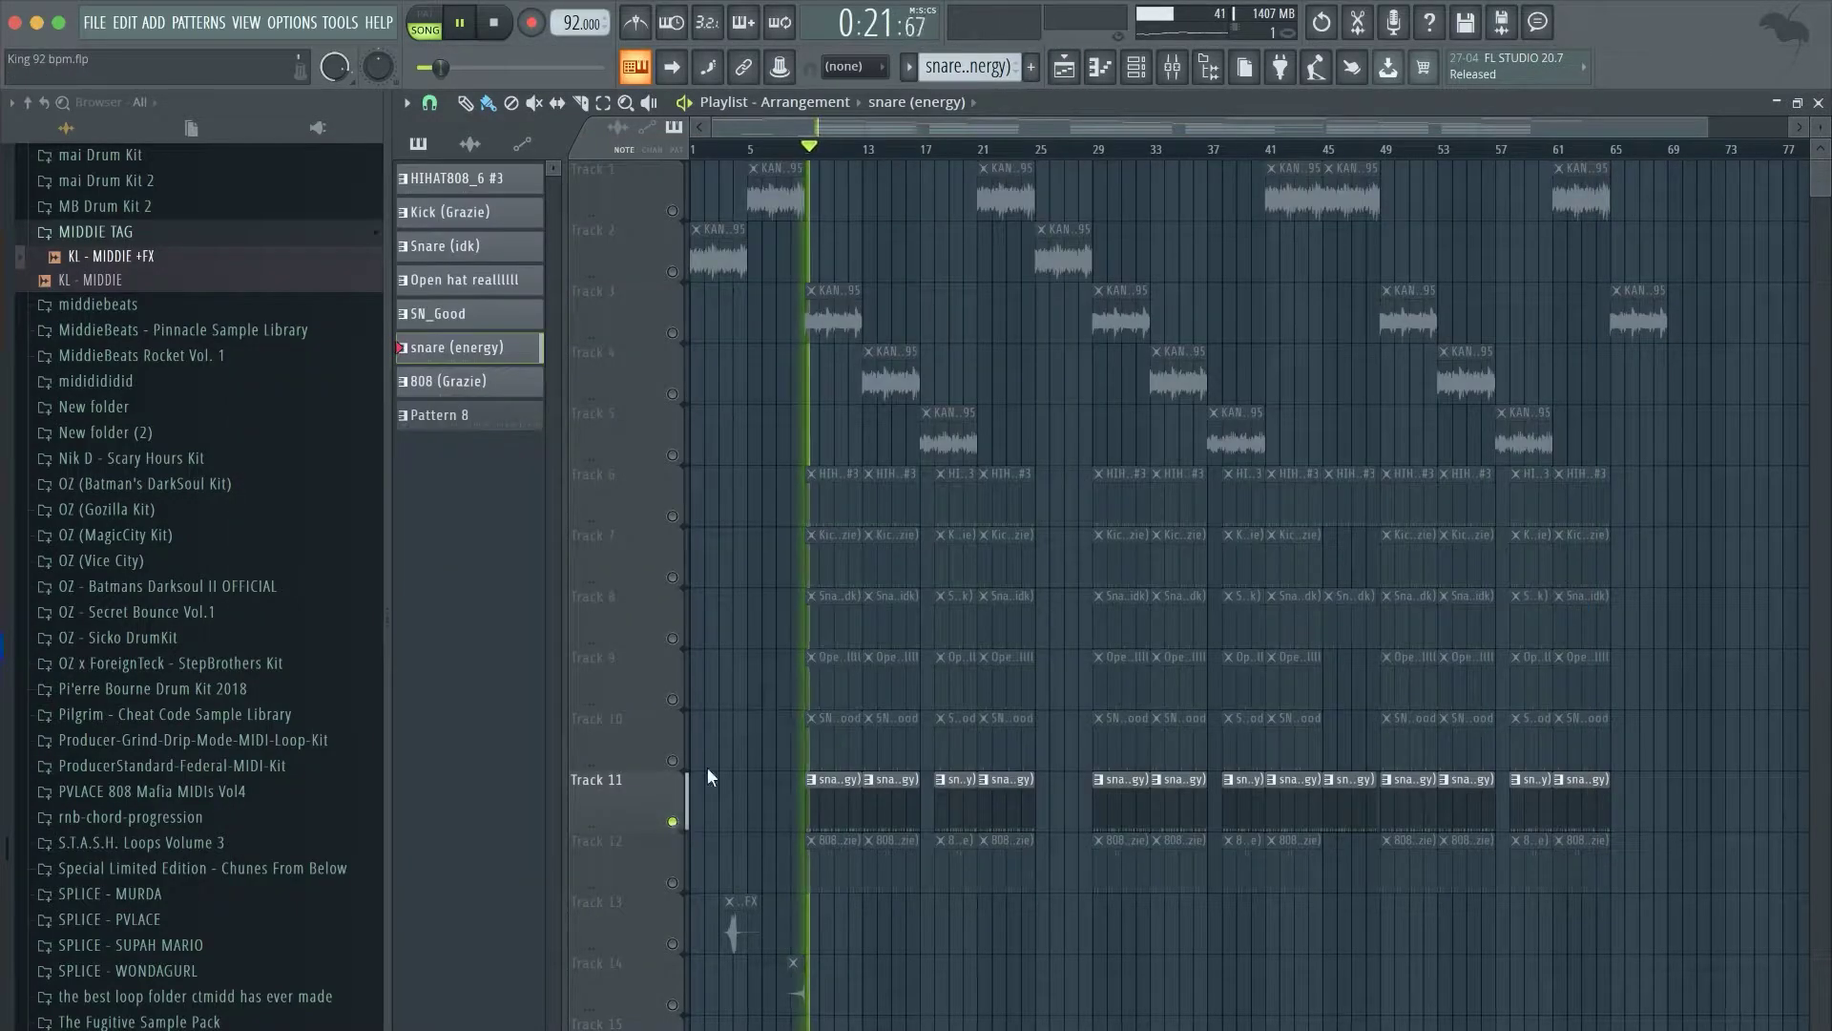
{"action": "left_click", "coordinate": [1153, 64]}
{"action": "left_click", "coordinate": [1152, 65]}
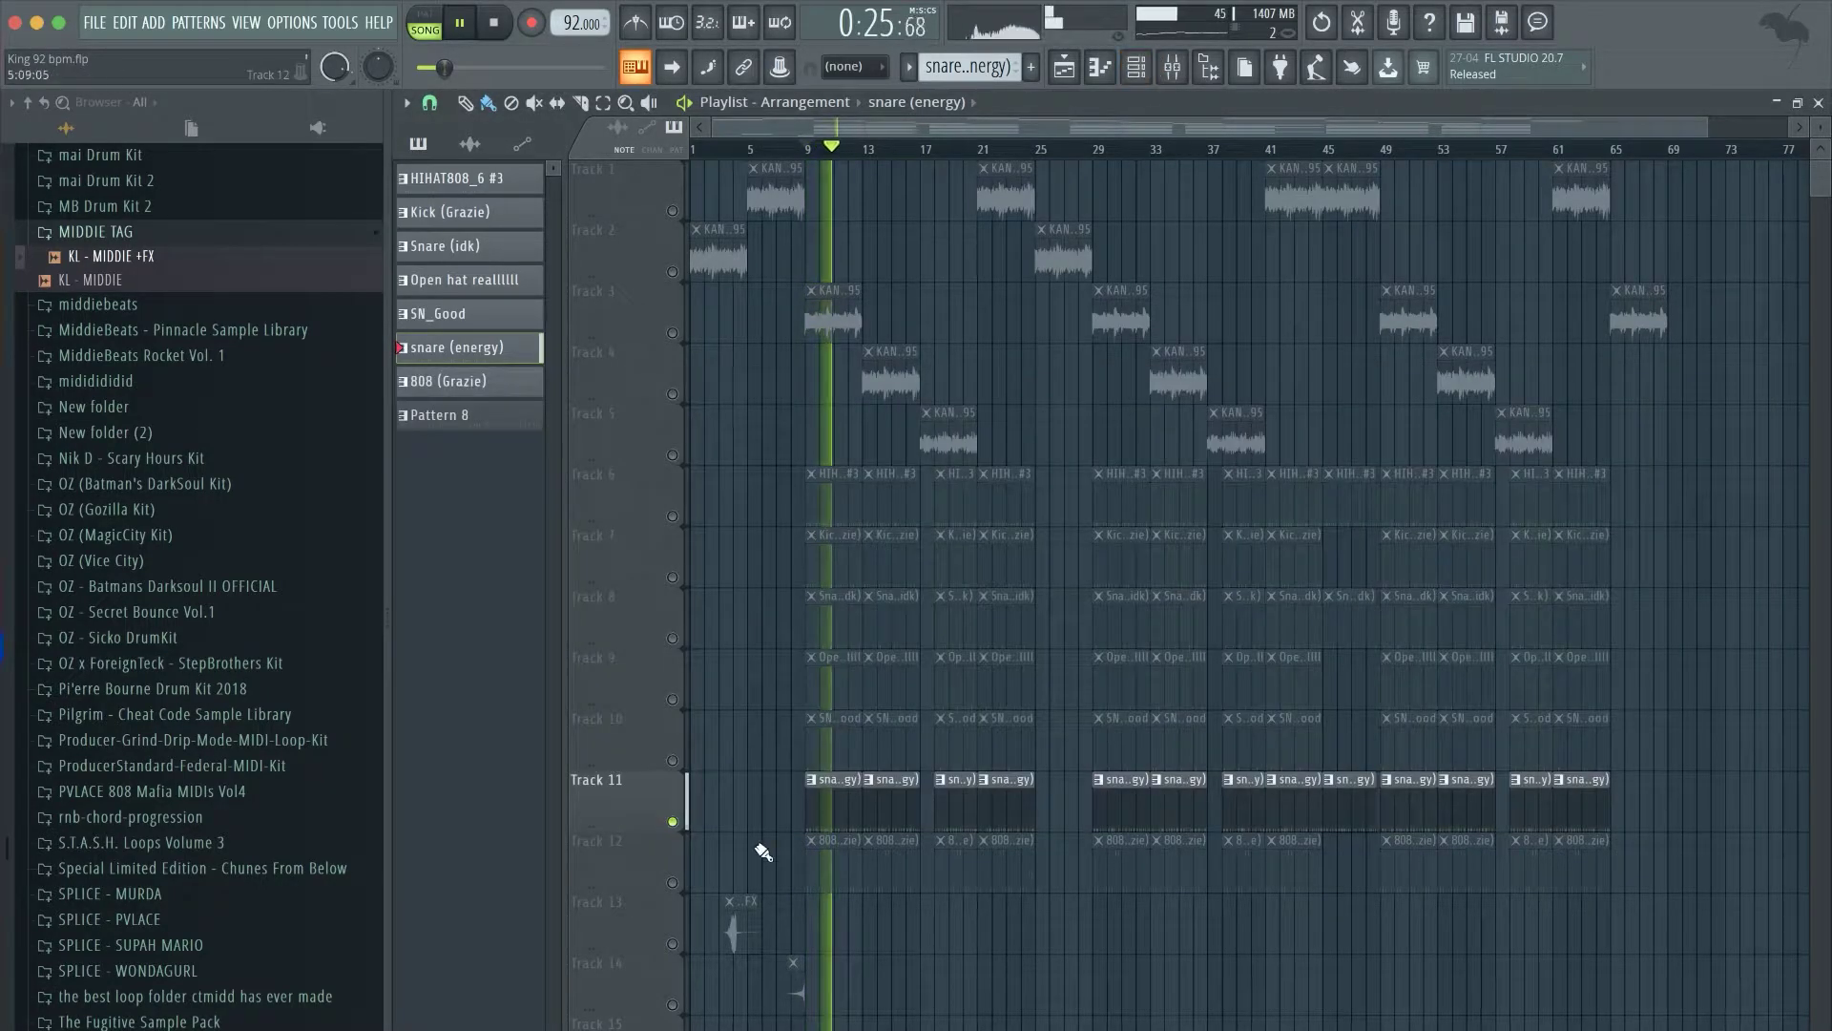
- Examine the snare (energy) pattern's notes and channel steps, stop playback and return to the playlist
{"action": "double_click", "coordinate": [830, 805]}
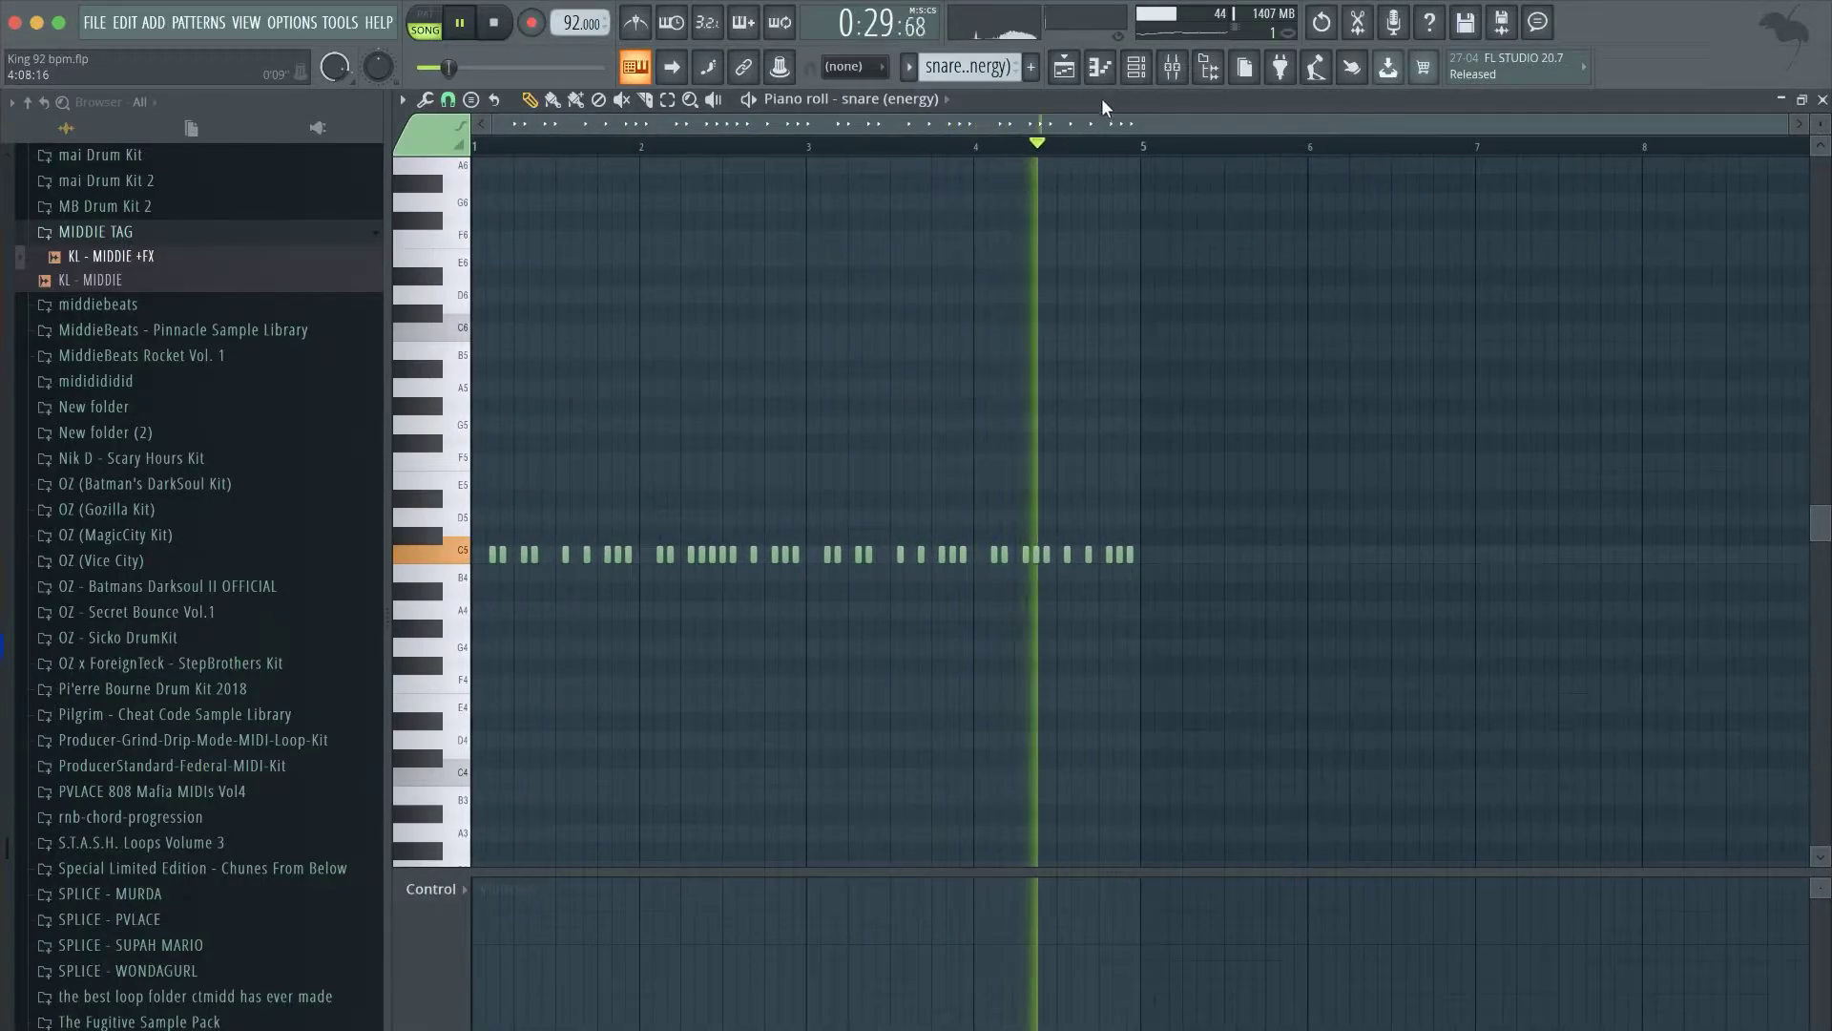
{"action": "key", "text": "F6"}
{"action": "key", "text": "space"}
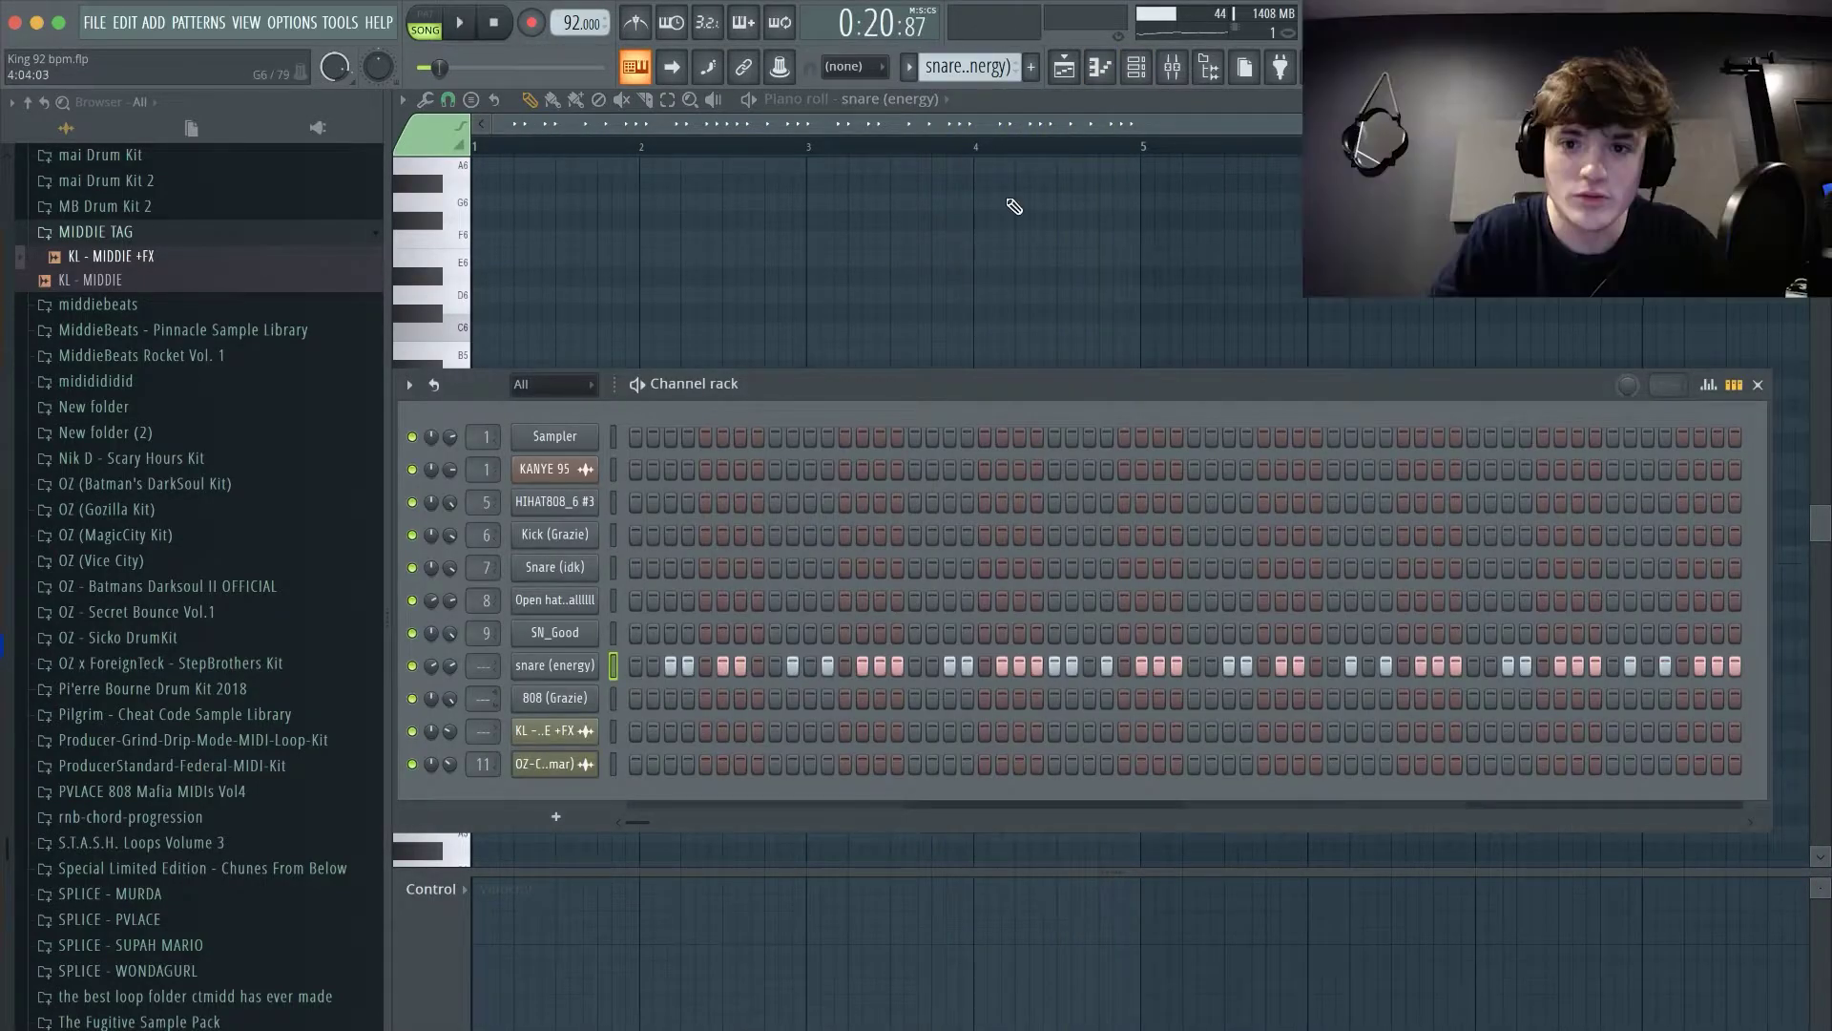
{"action": "left_click", "coordinate": [1064, 67]}
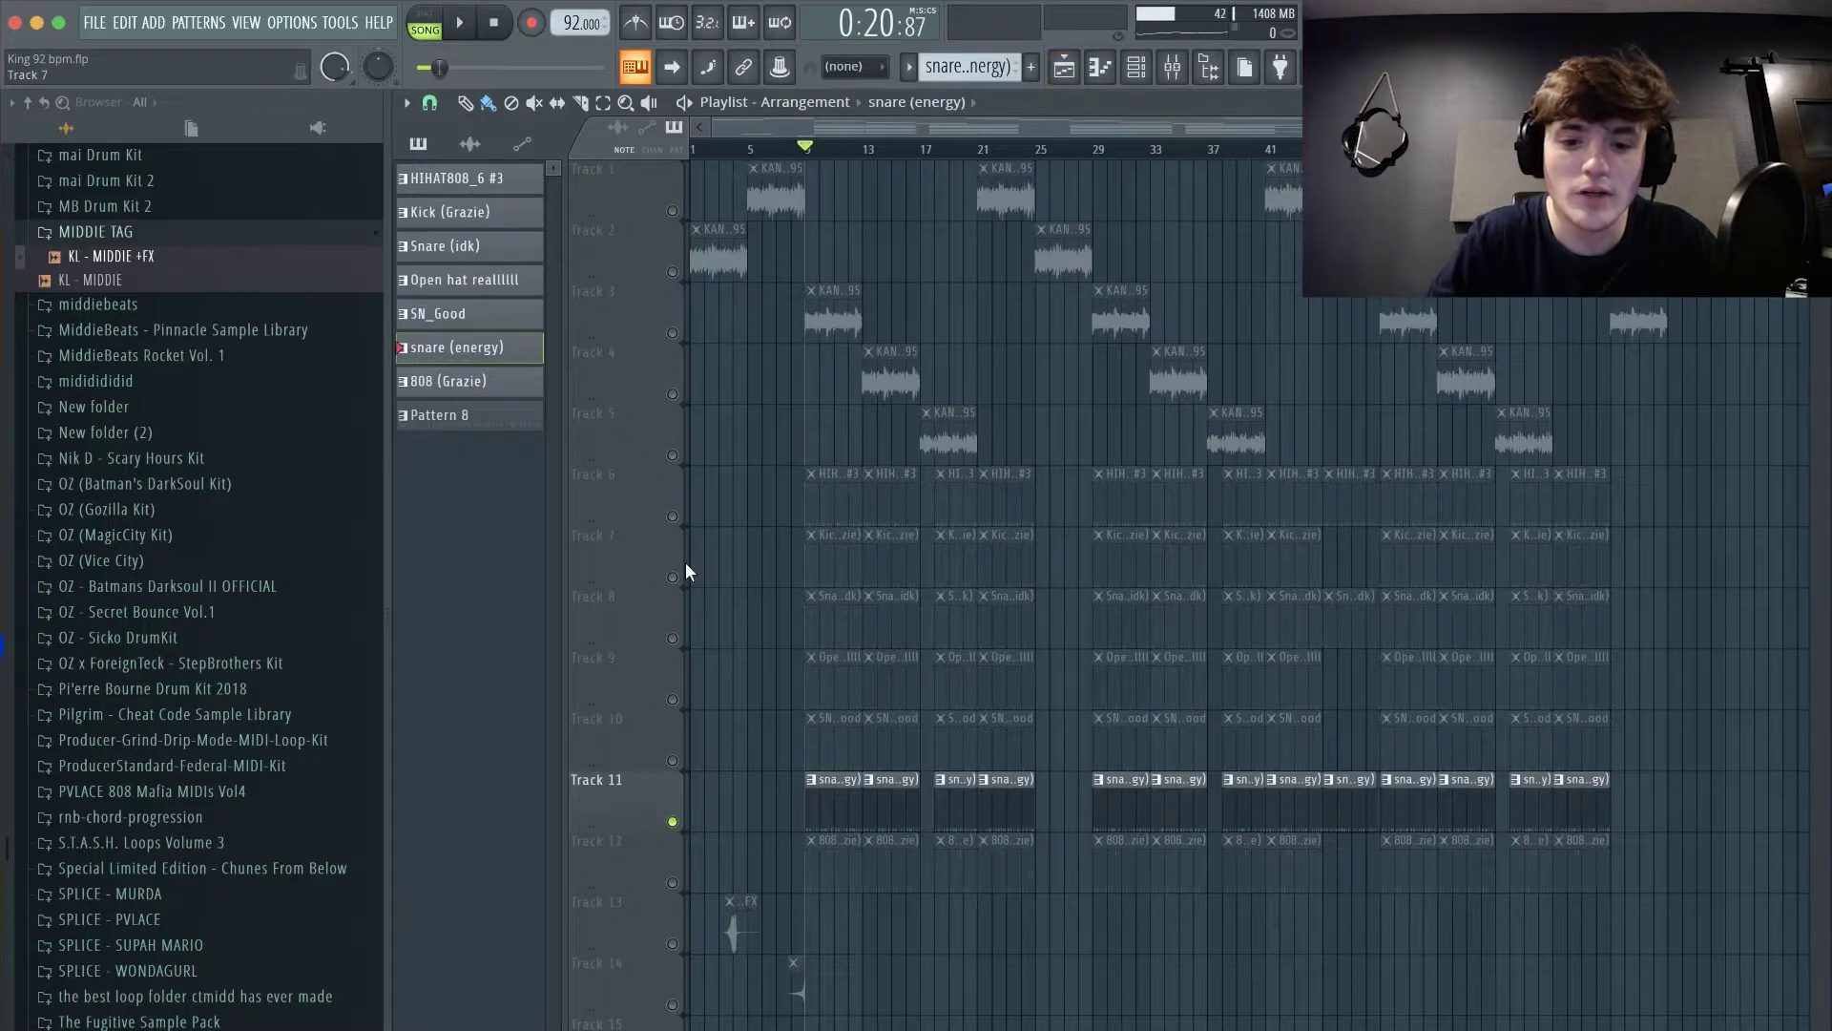
- Unmute Tracks 6 to 10 and Track 12, and audition all the drums together from bar 9
{"action": "left_click", "coordinate": [672, 637]}
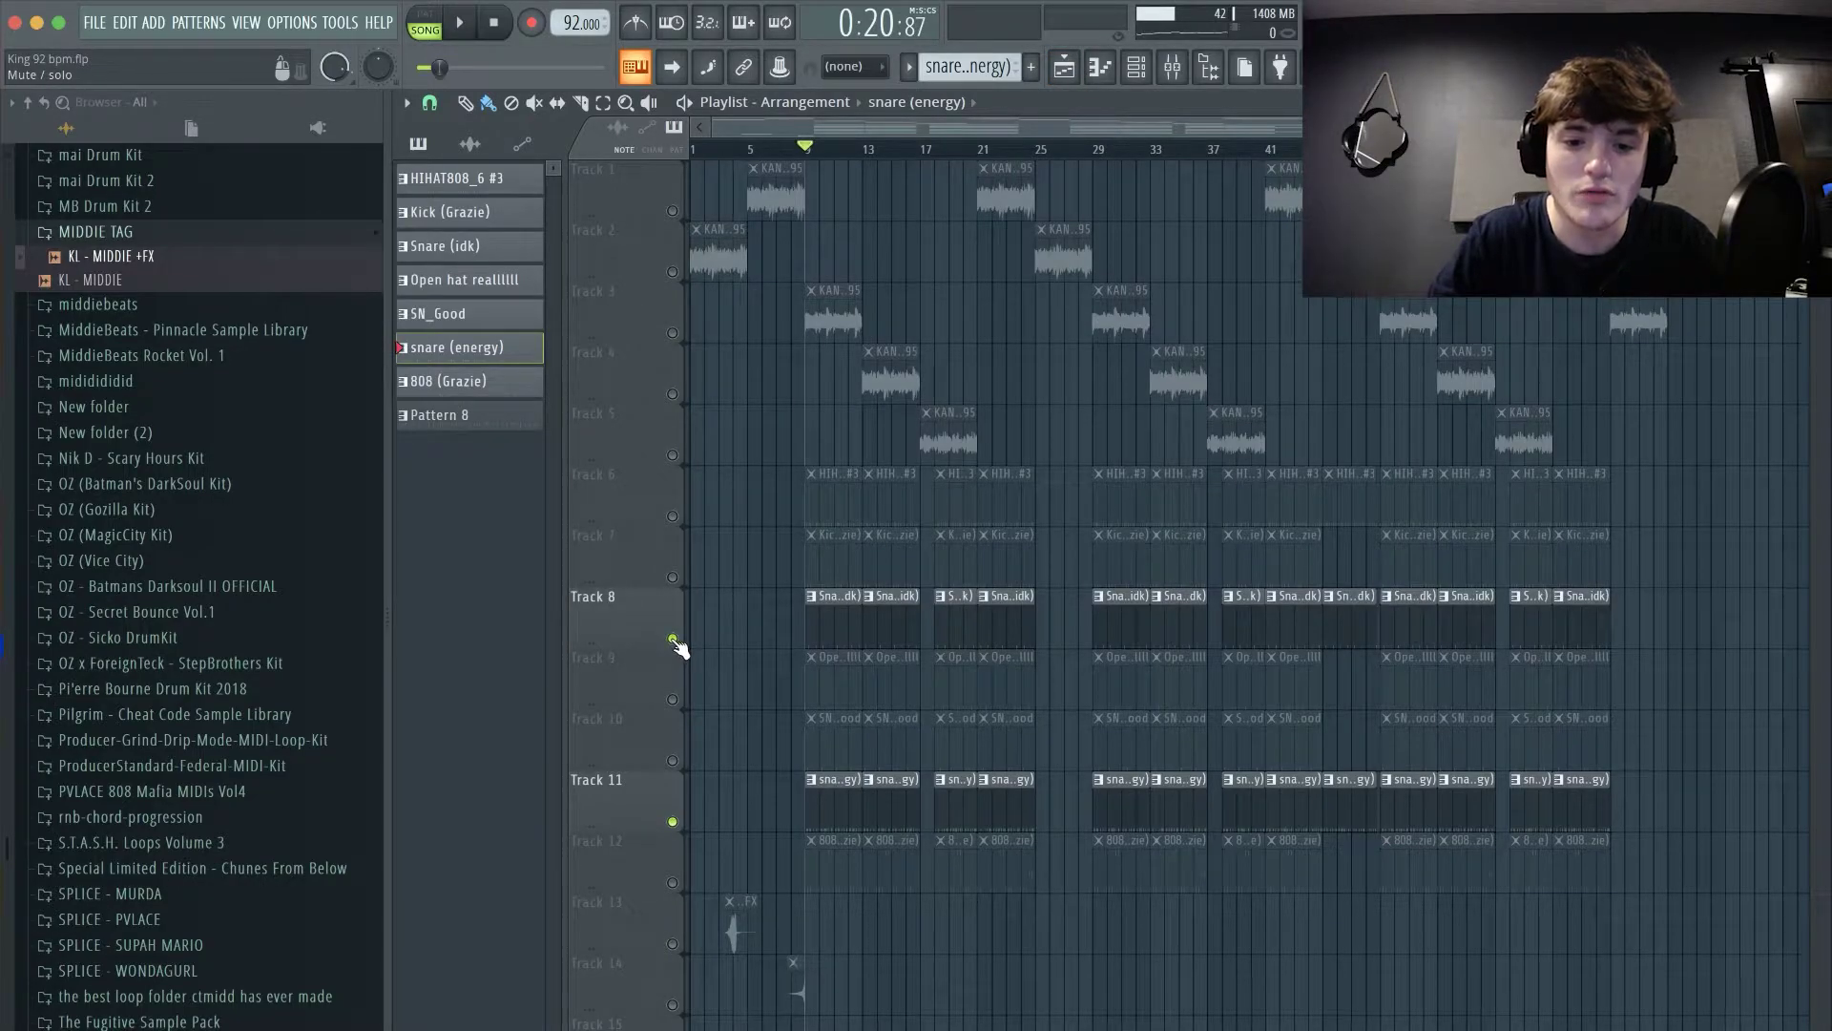
{"action": "left_click", "coordinate": [673, 516]}
{"action": "left_click", "coordinate": [673, 577]}
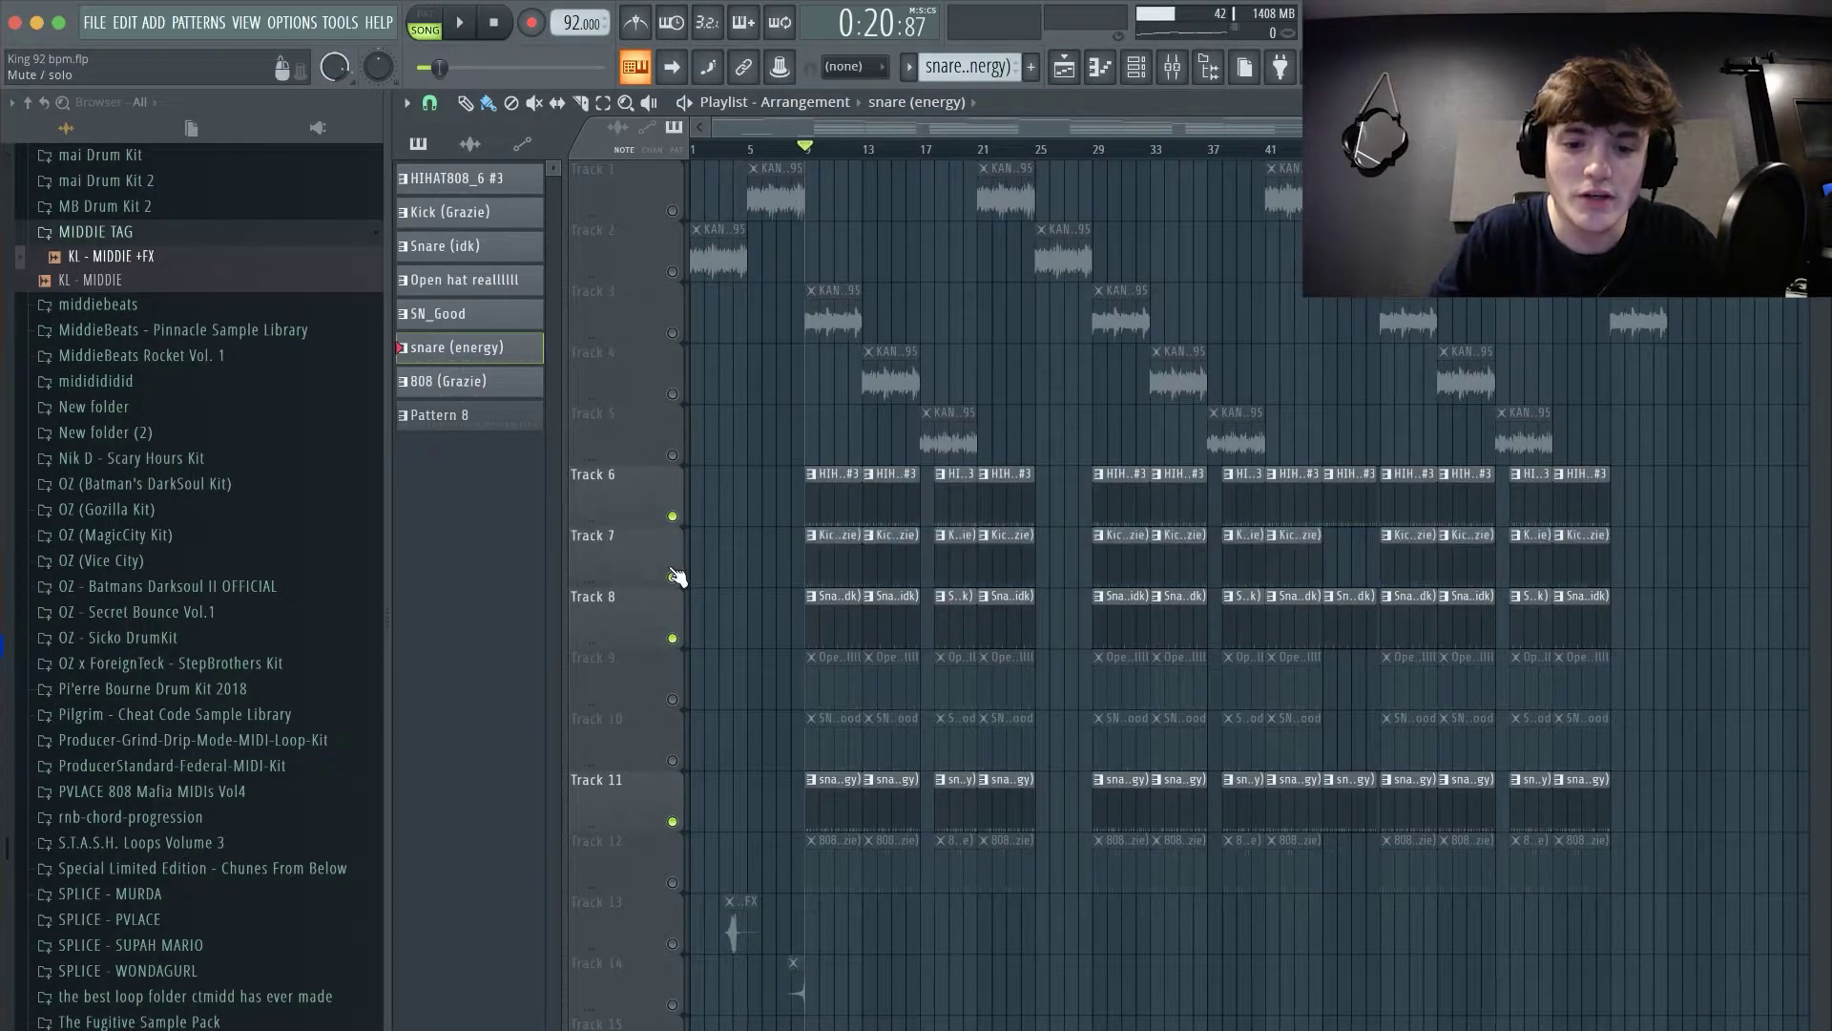
{"action": "left_click", "coordinate": [673, 699]}
{"action": "left_click", "coordinate": [673, 761]}
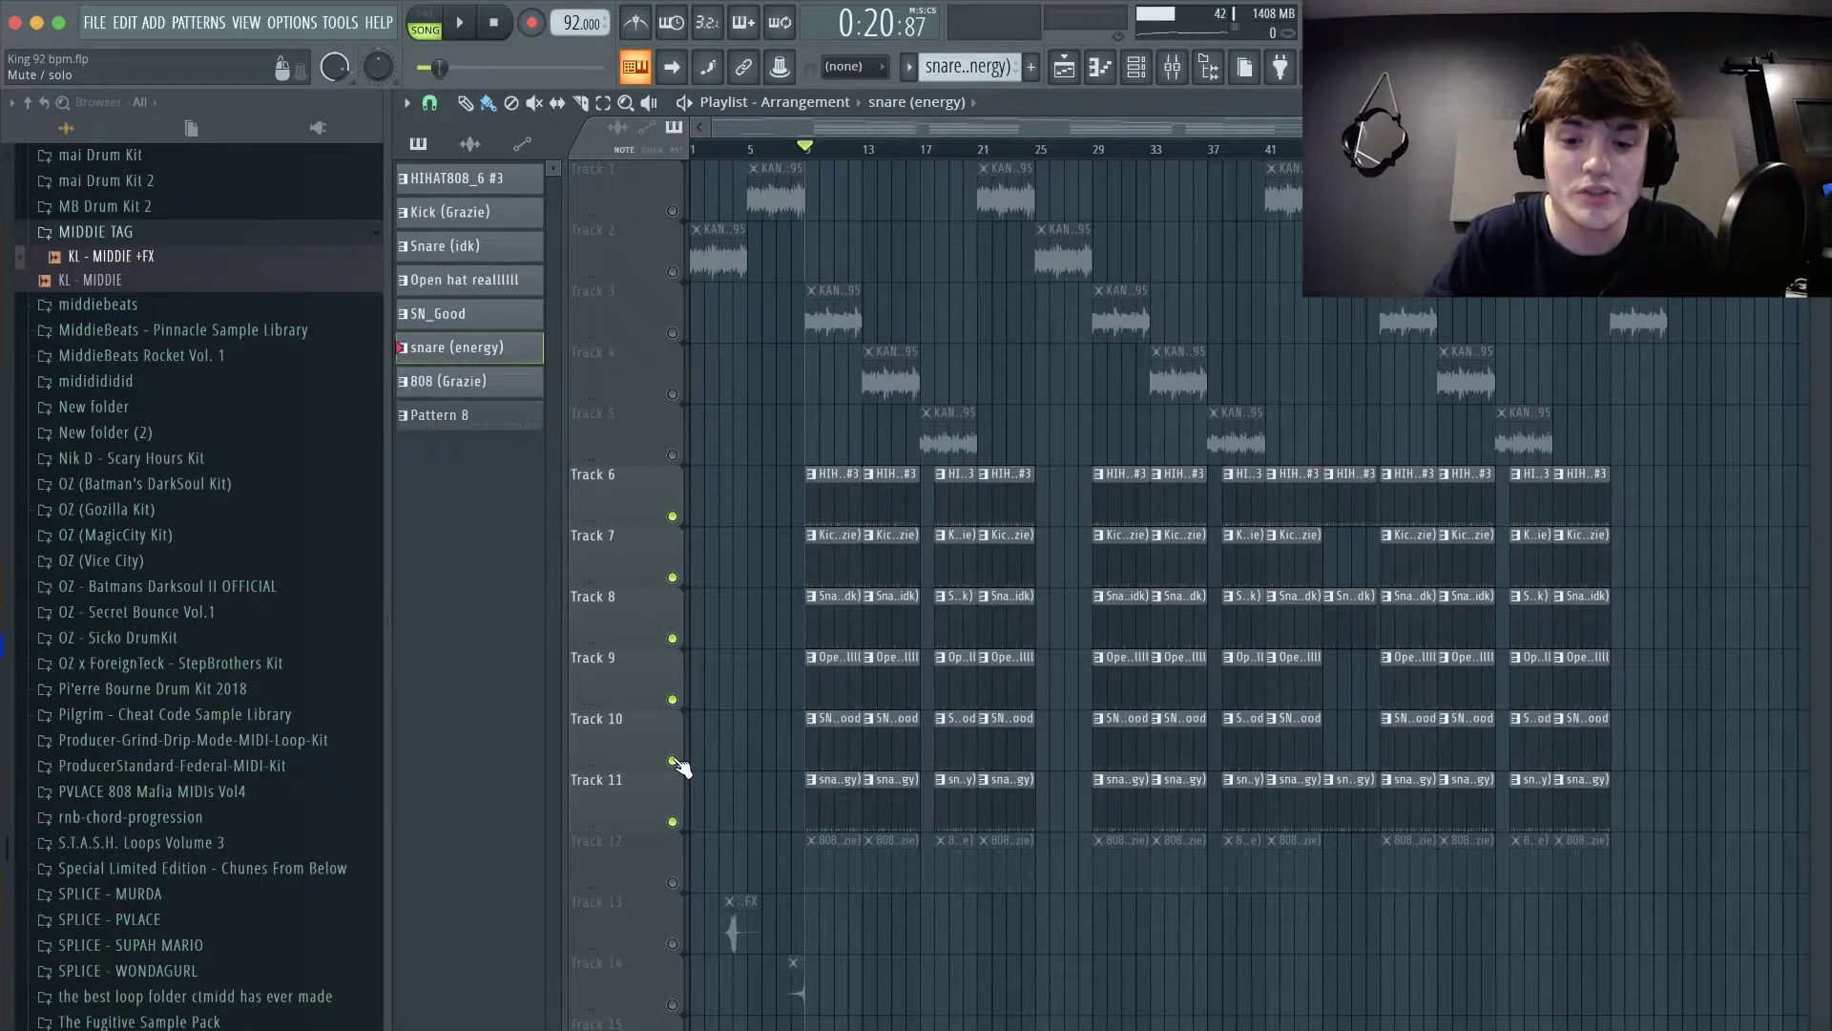
{"action": "left_click", "coordinate": [673, 883]}
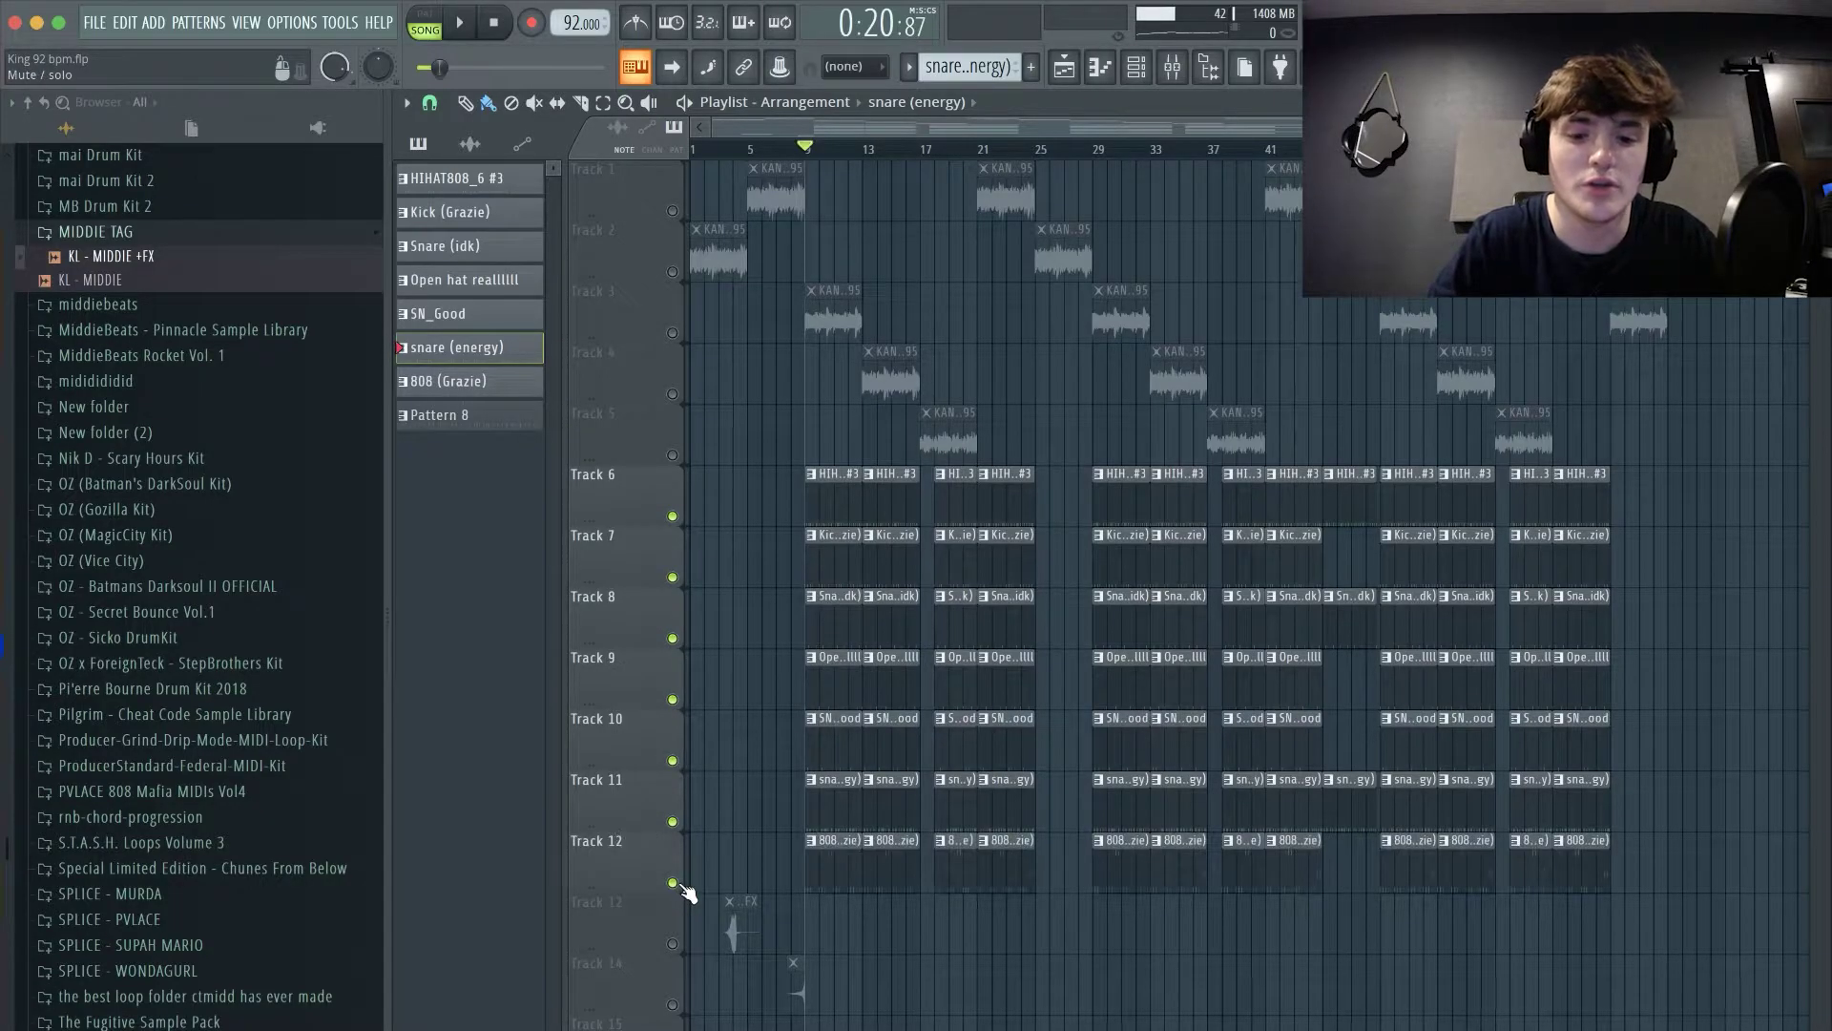
{"action": "key", "text": "space"}
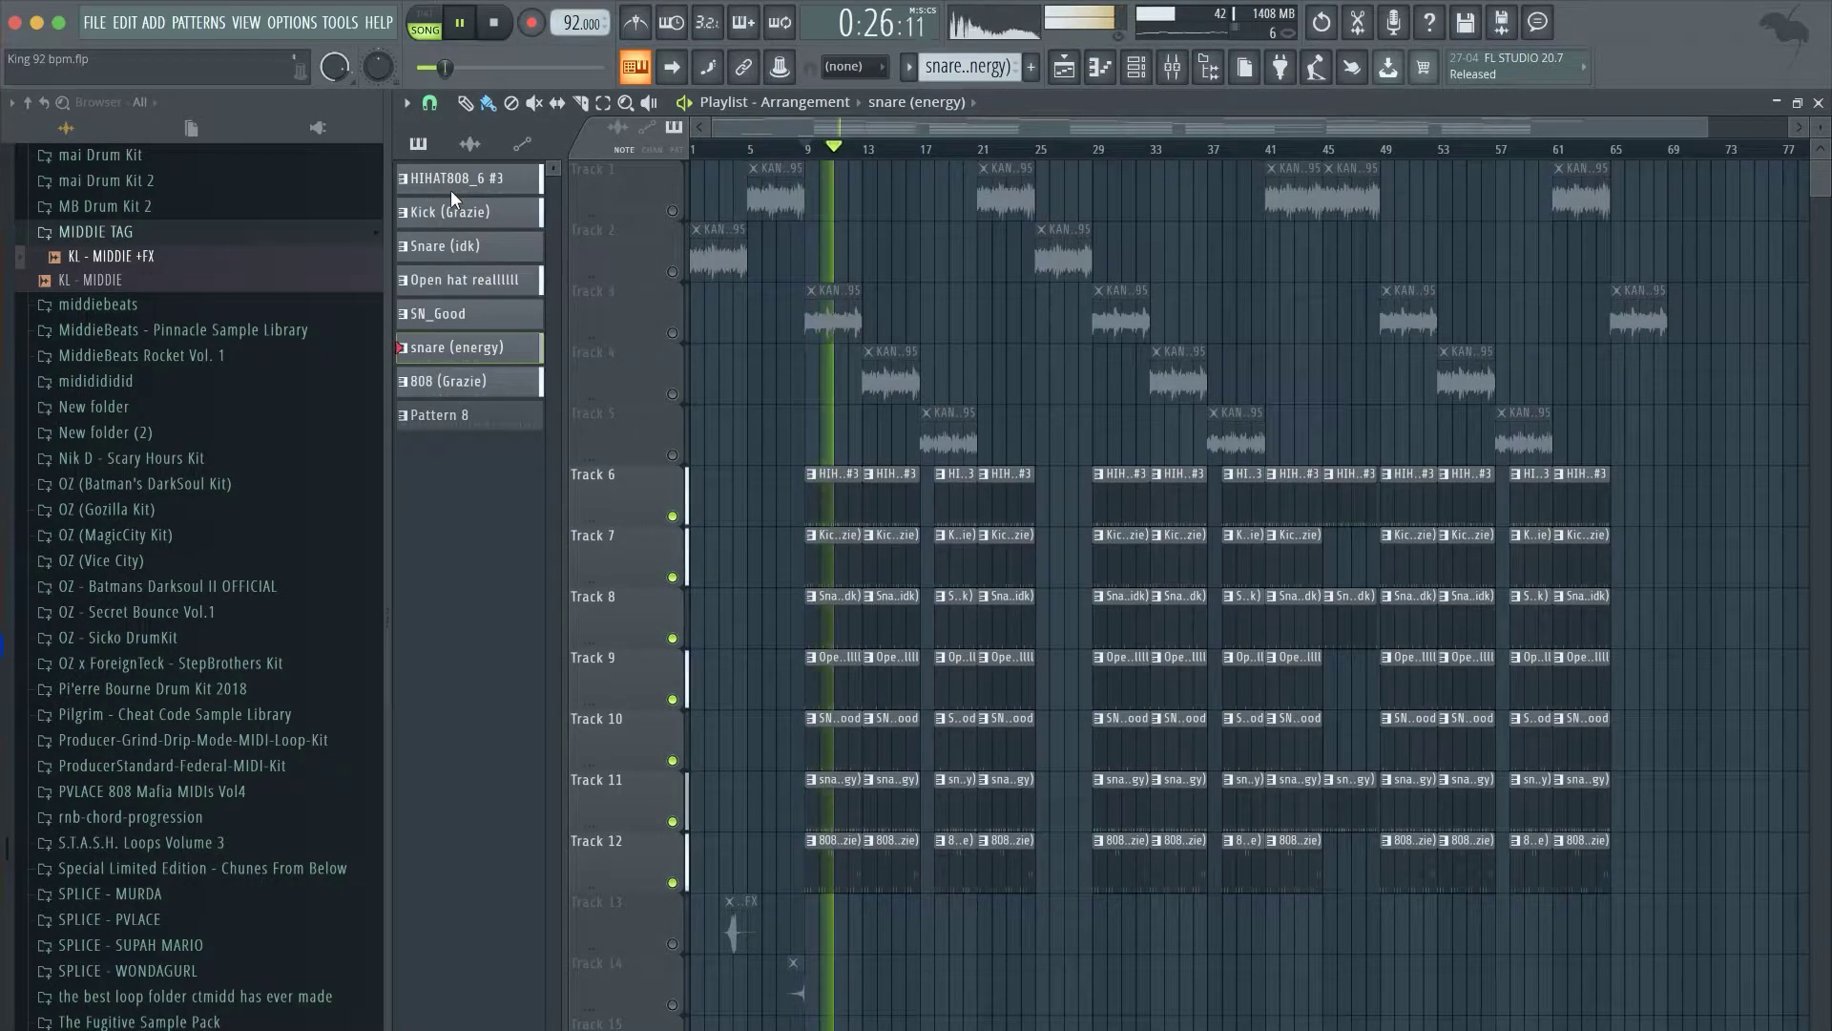
{"action": "key", "text": "space"}
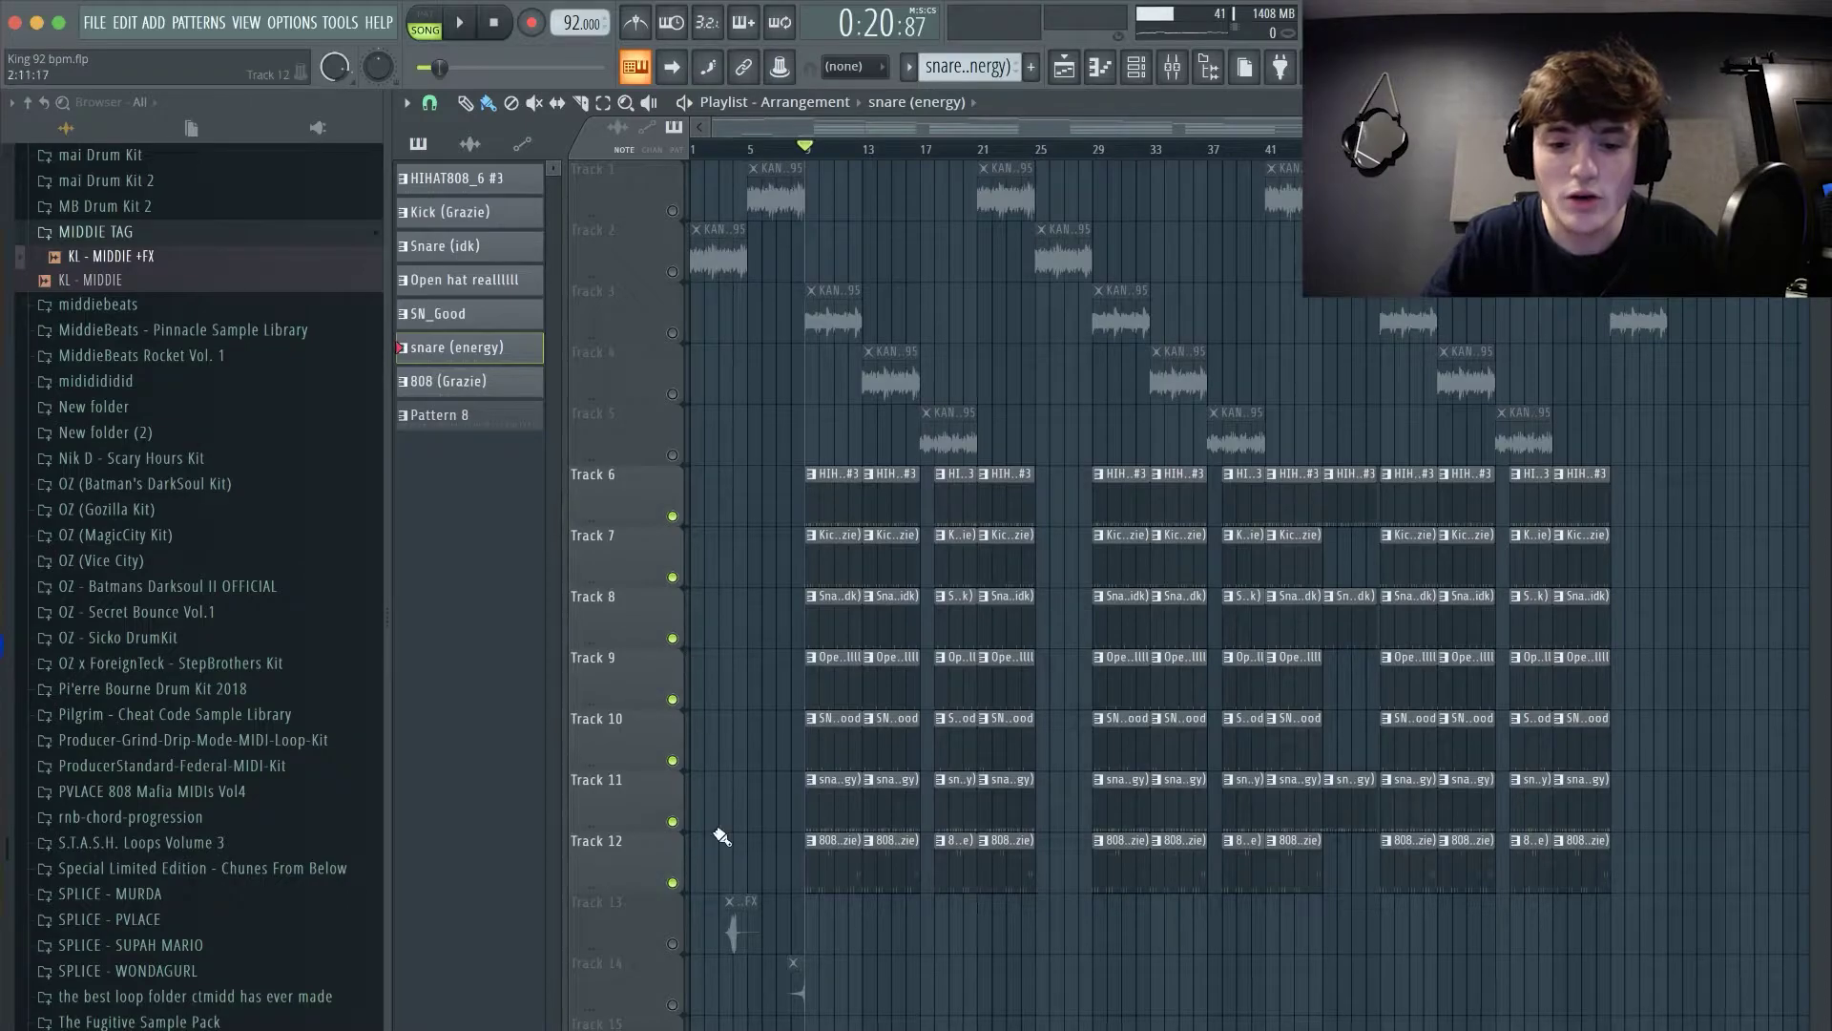
- Mute the snare (energy) track, unmute melody Tracks 1 to 5, and play the beat from bar 9
{"action": "left_click", "coordinate": [672, 822]}
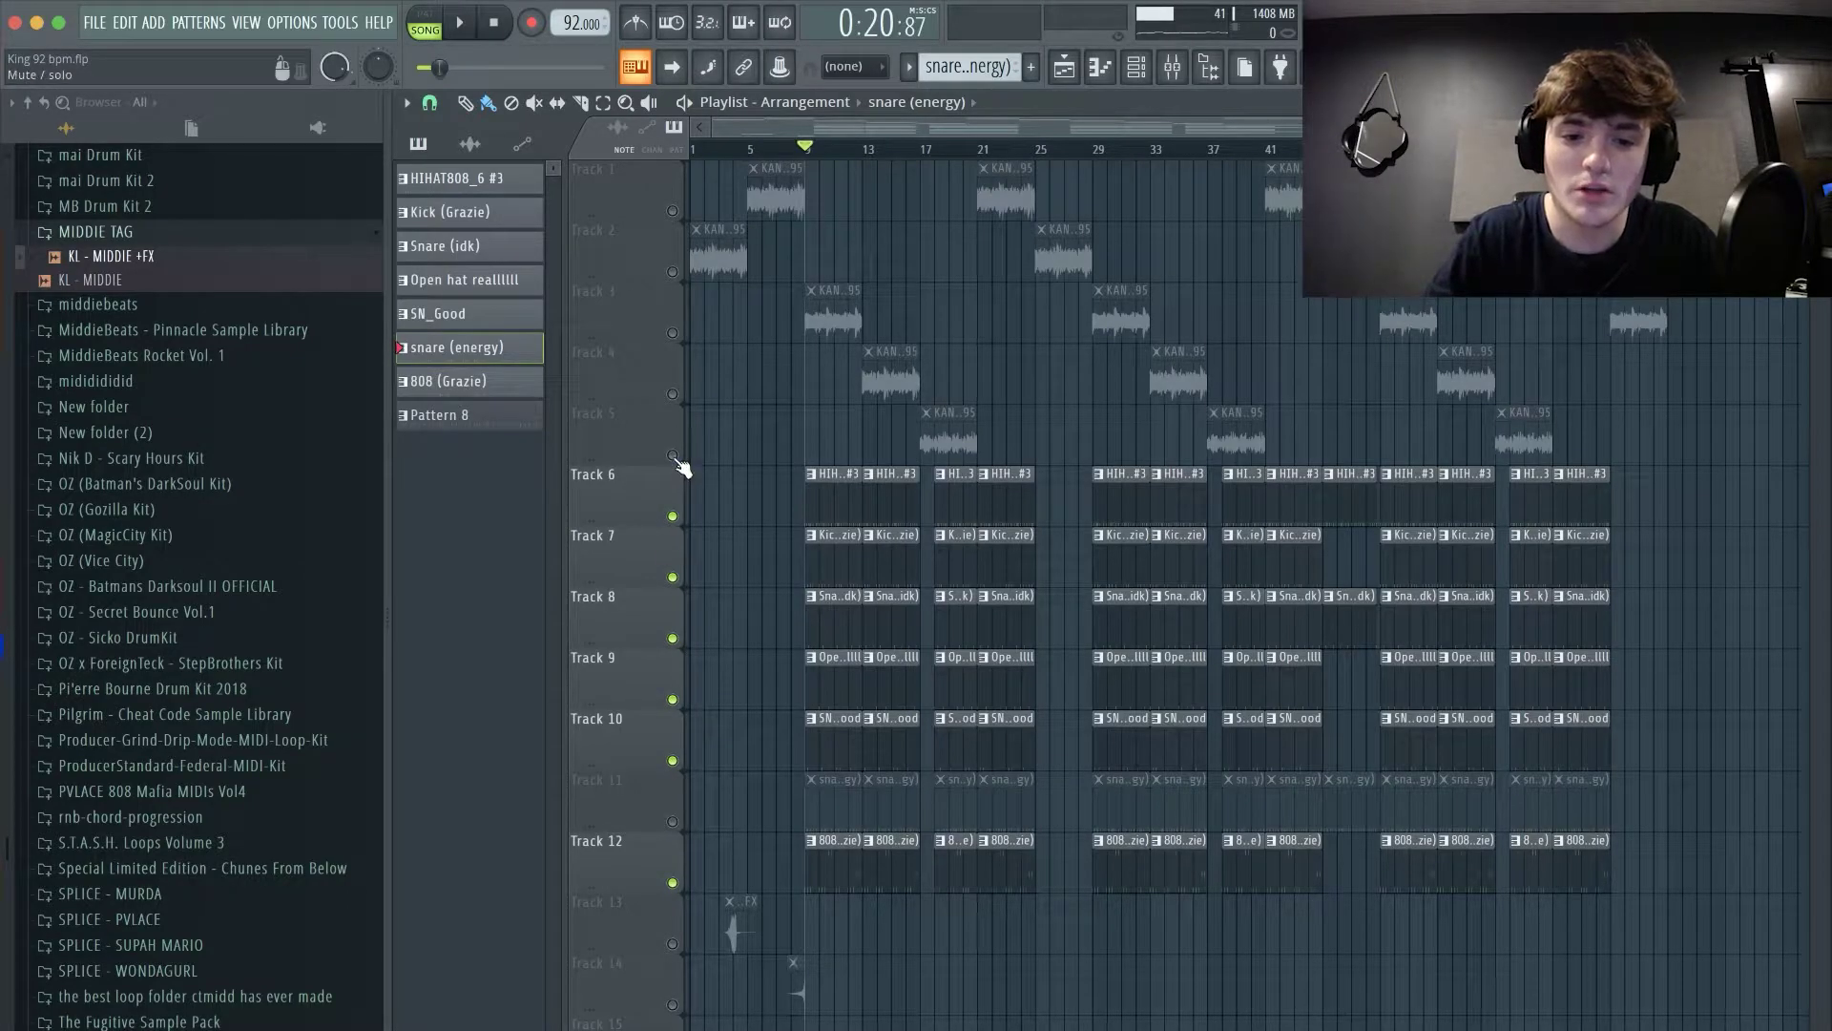
{"action": "left_click", "coordinate": [672, 455]}
{"action": "left_click", "coordinate": [673, 394]}
{"action": "left_click", "coordinate": [672, 333]}
{"action": "left_click", "coordinate": [673, 271]}
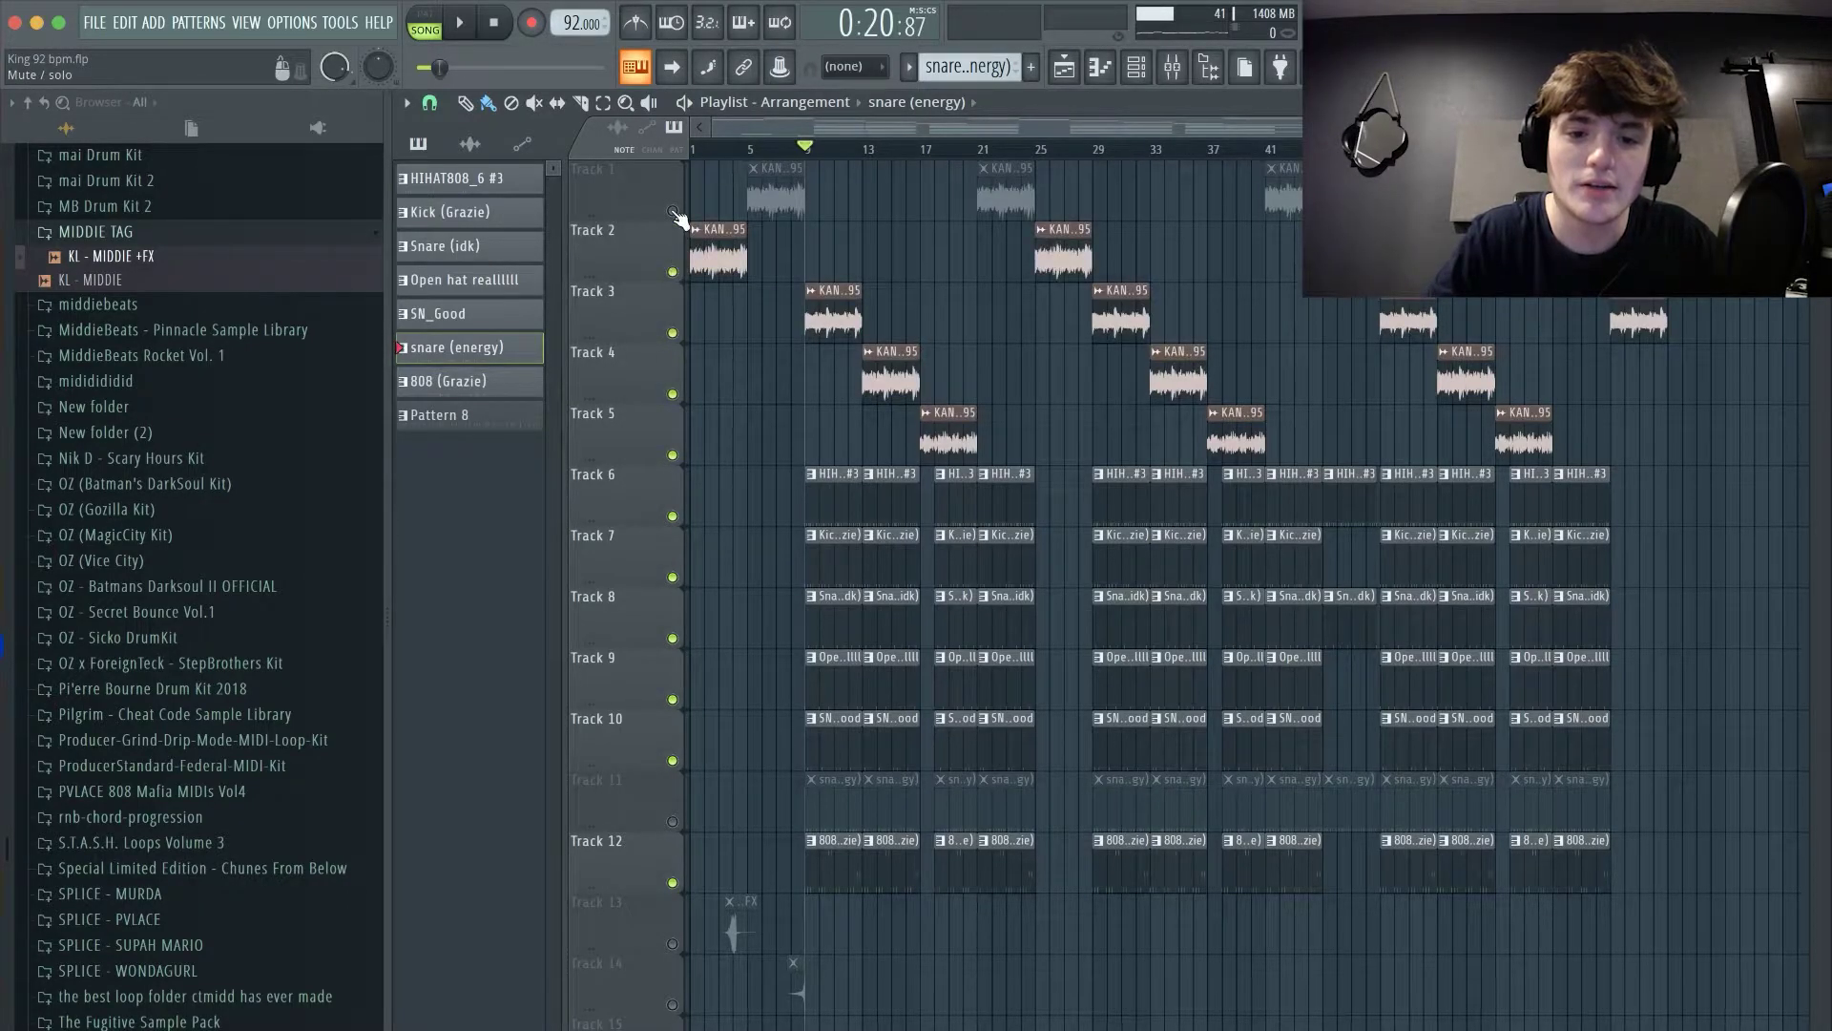
{"action": "left_click", "coordinate": [673, 211]}
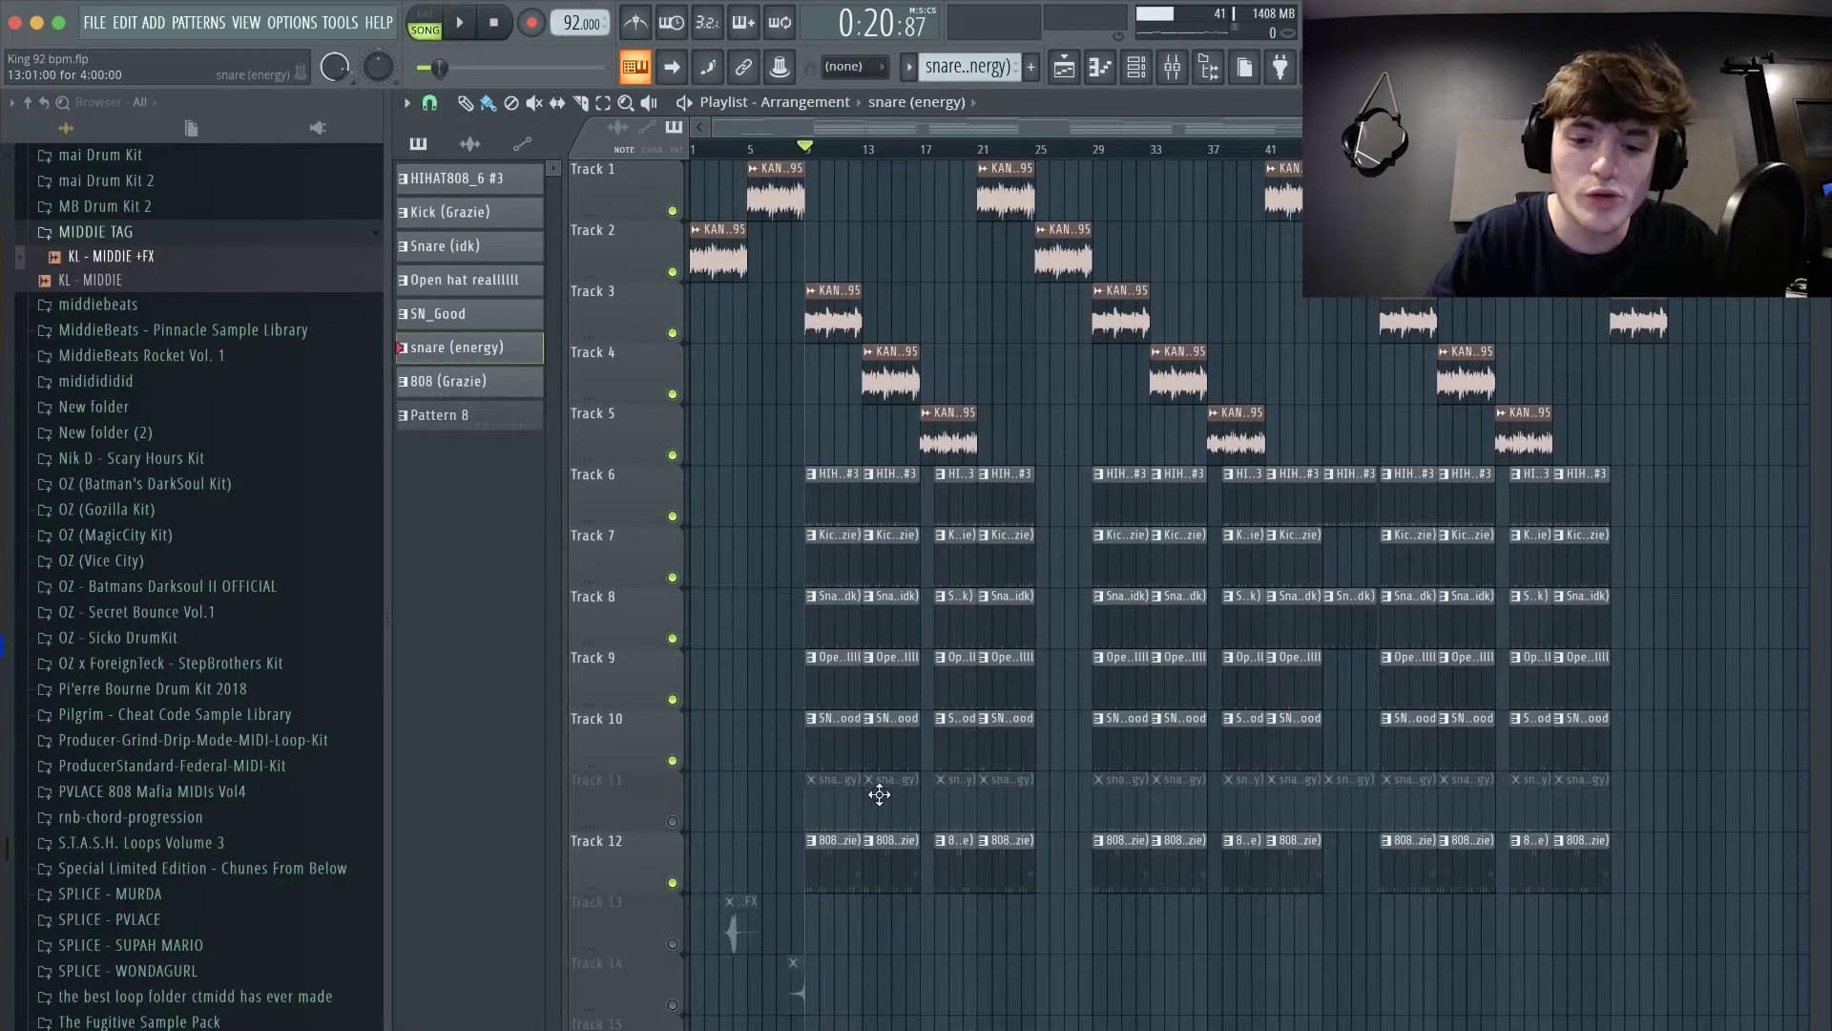
{"action": "key", "text": "space"}
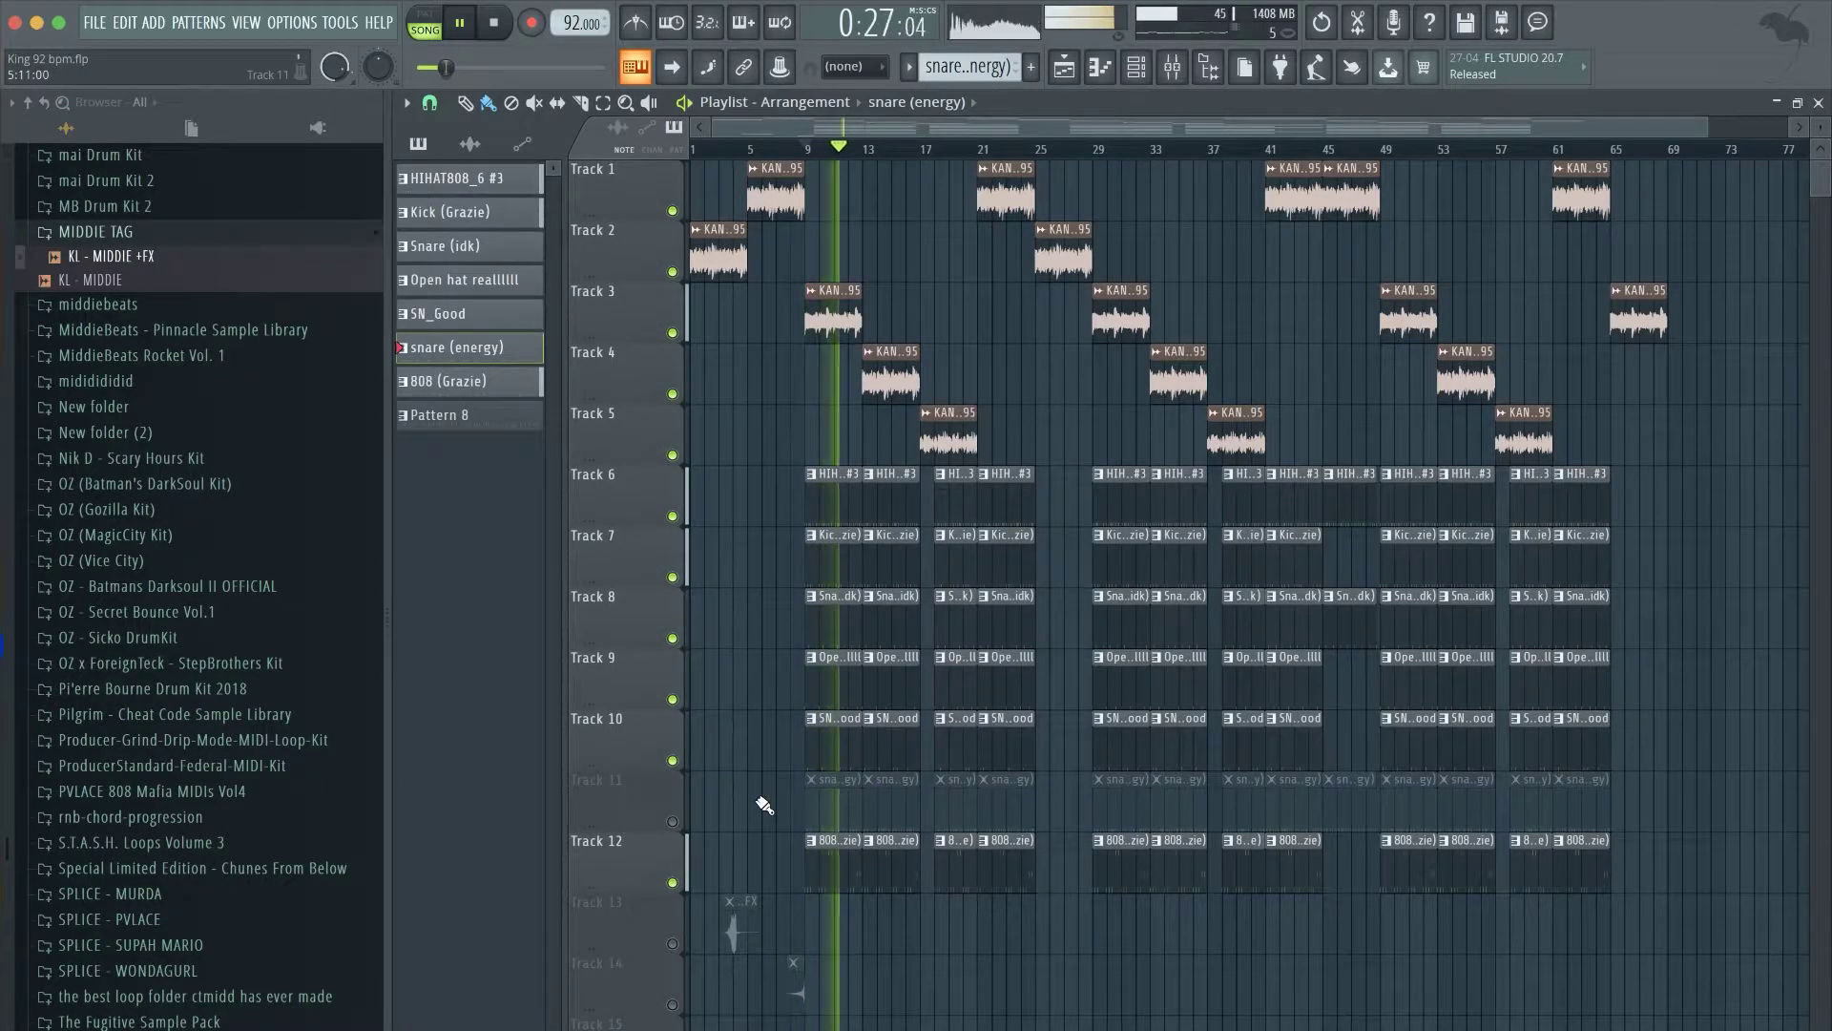
- Unmute Track 11 during playback and listen to the full beat with the snare (energy) pattern
{"action": "left_click", "coordinate": [673, 822]}
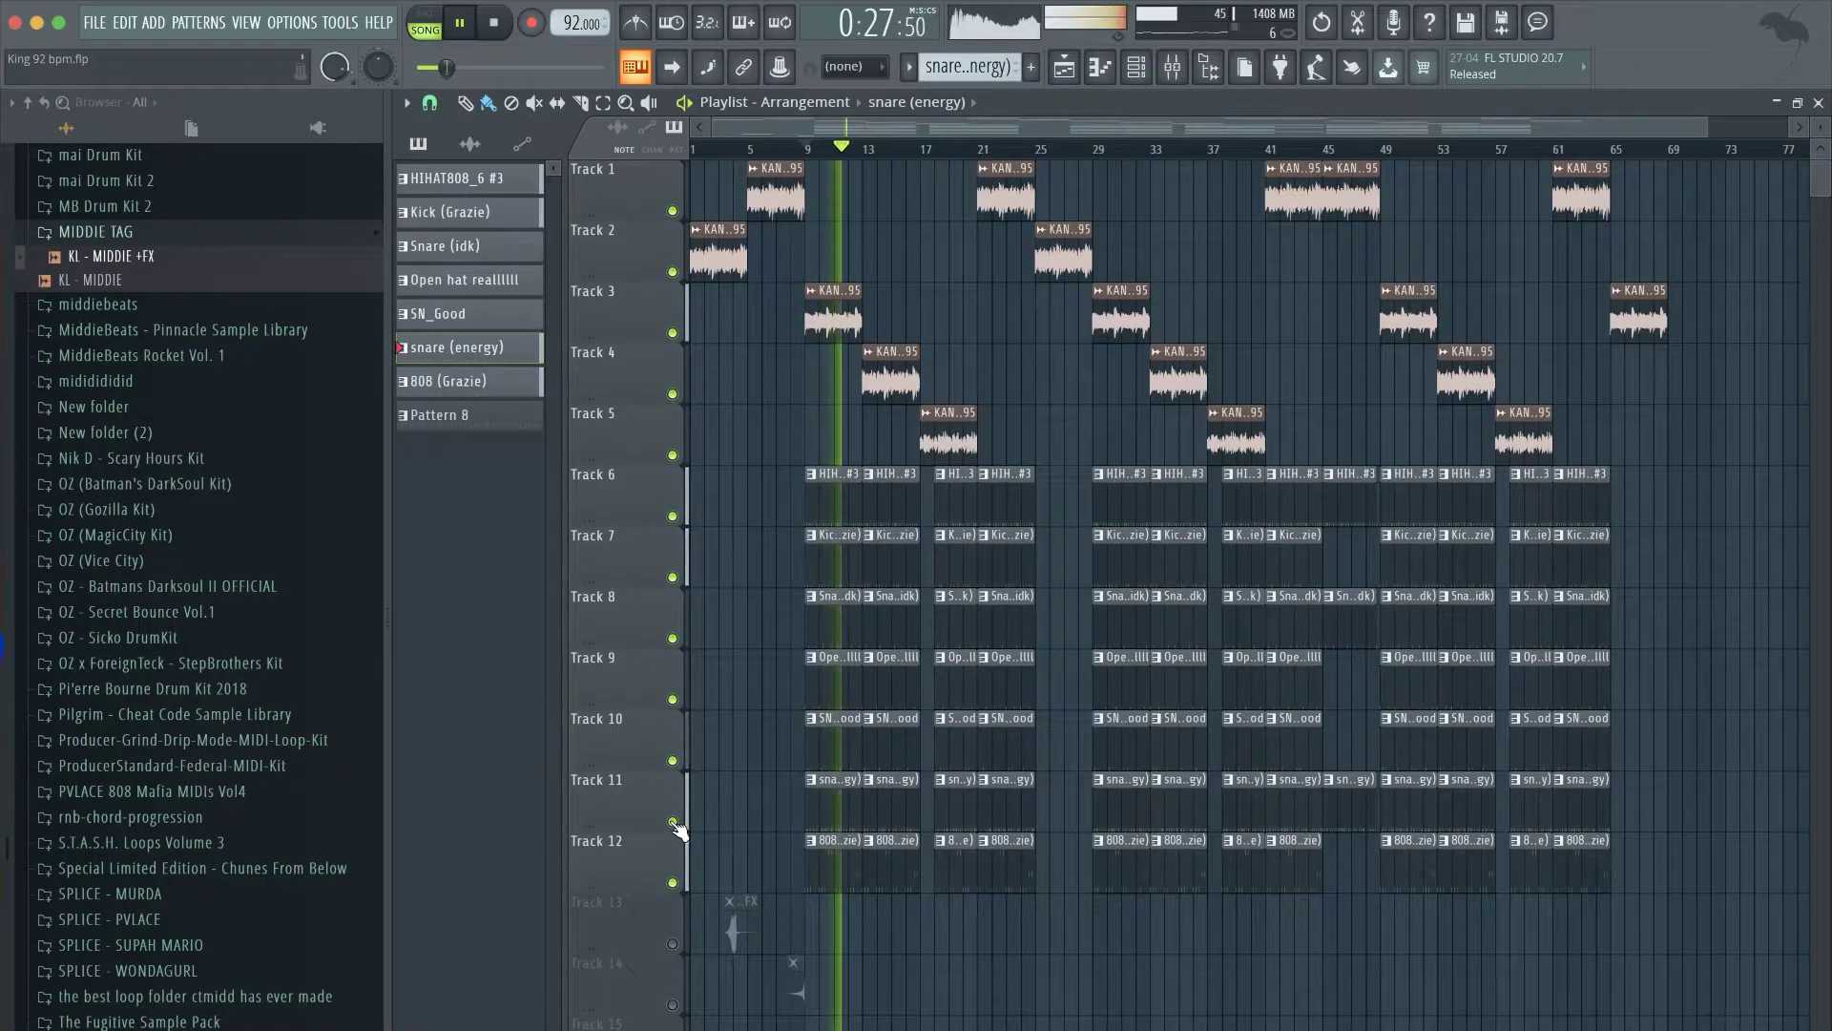
{"action": "key", "text": "space"}
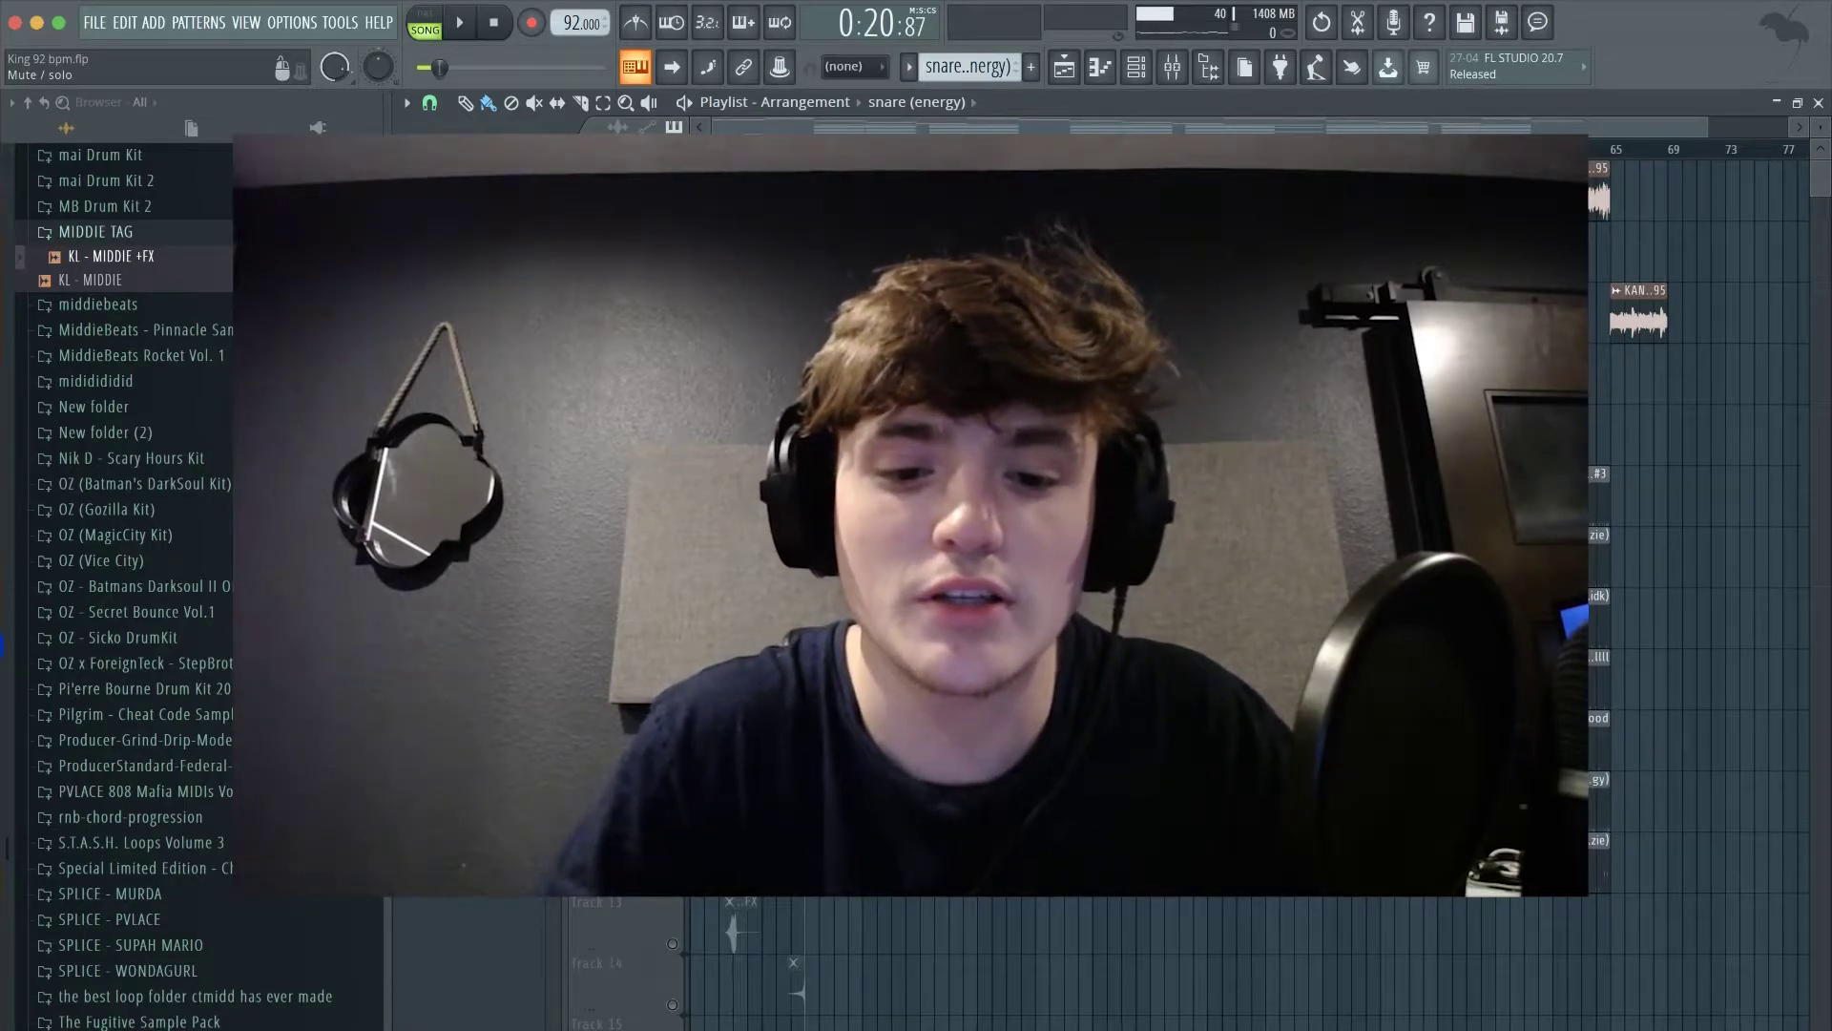
{"action": "key", "text": "space"}
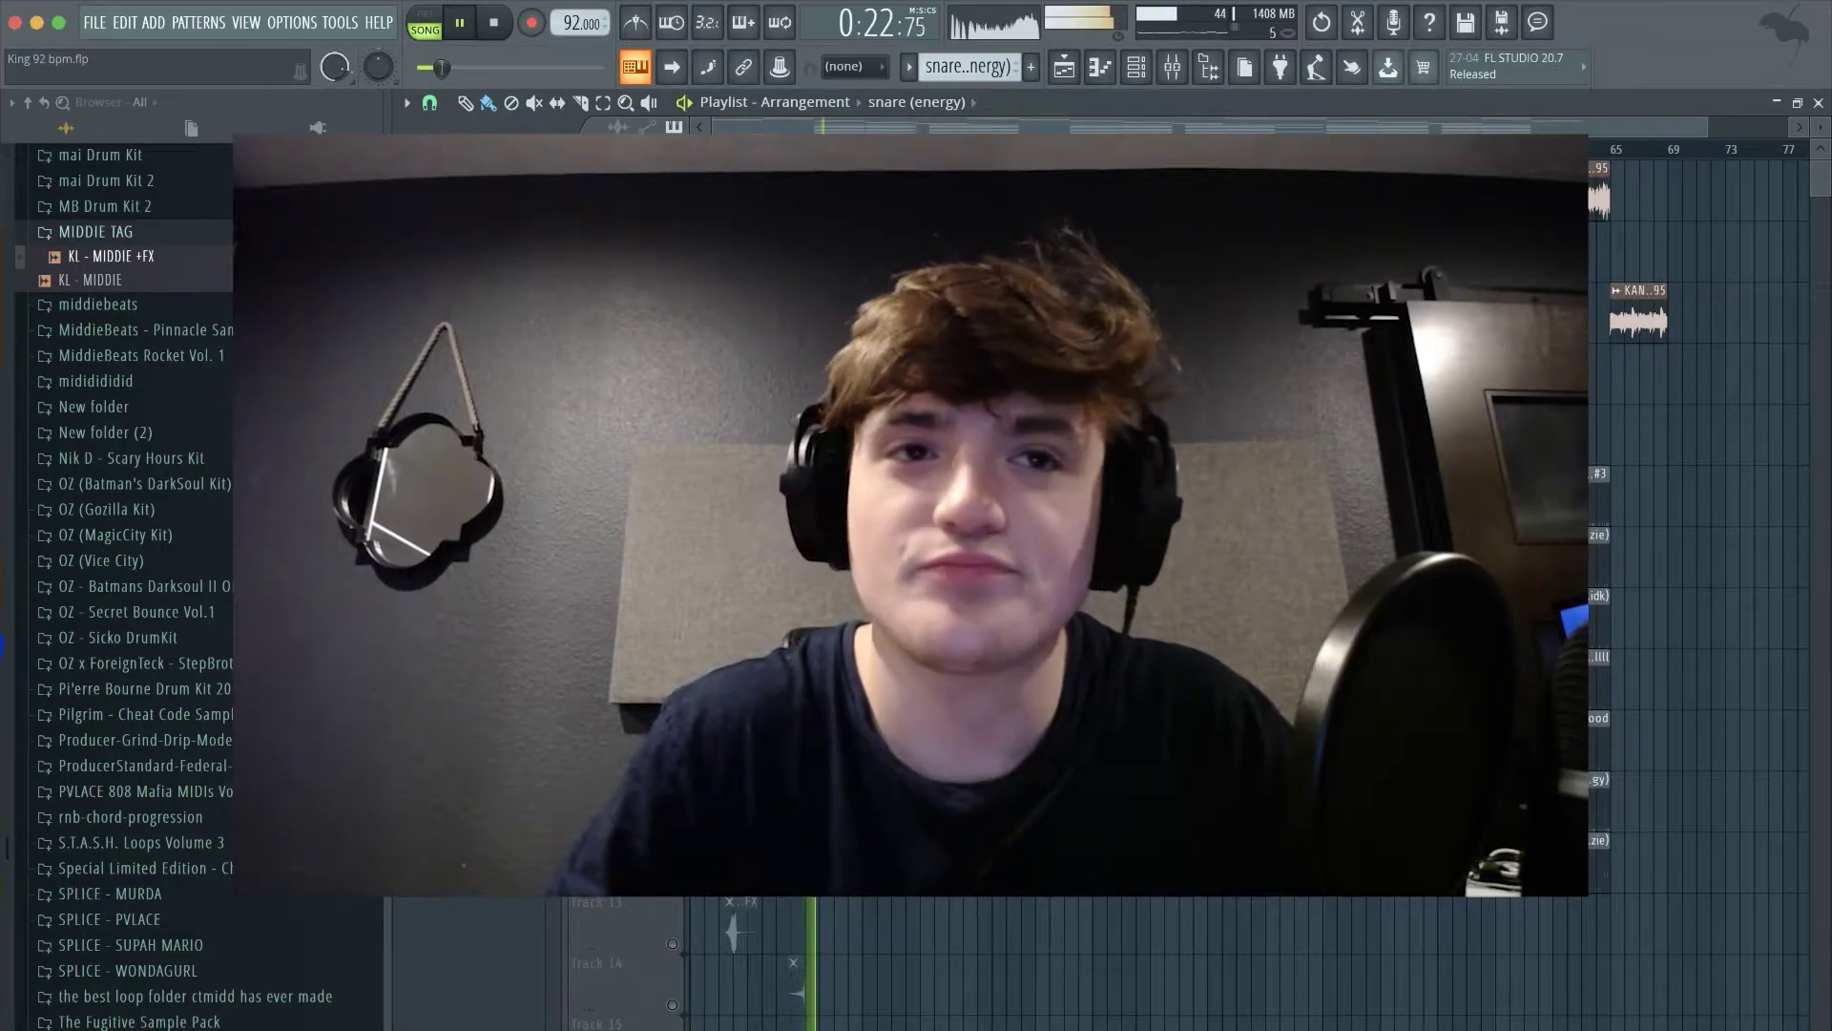
{"action": "key", "text": "space"}
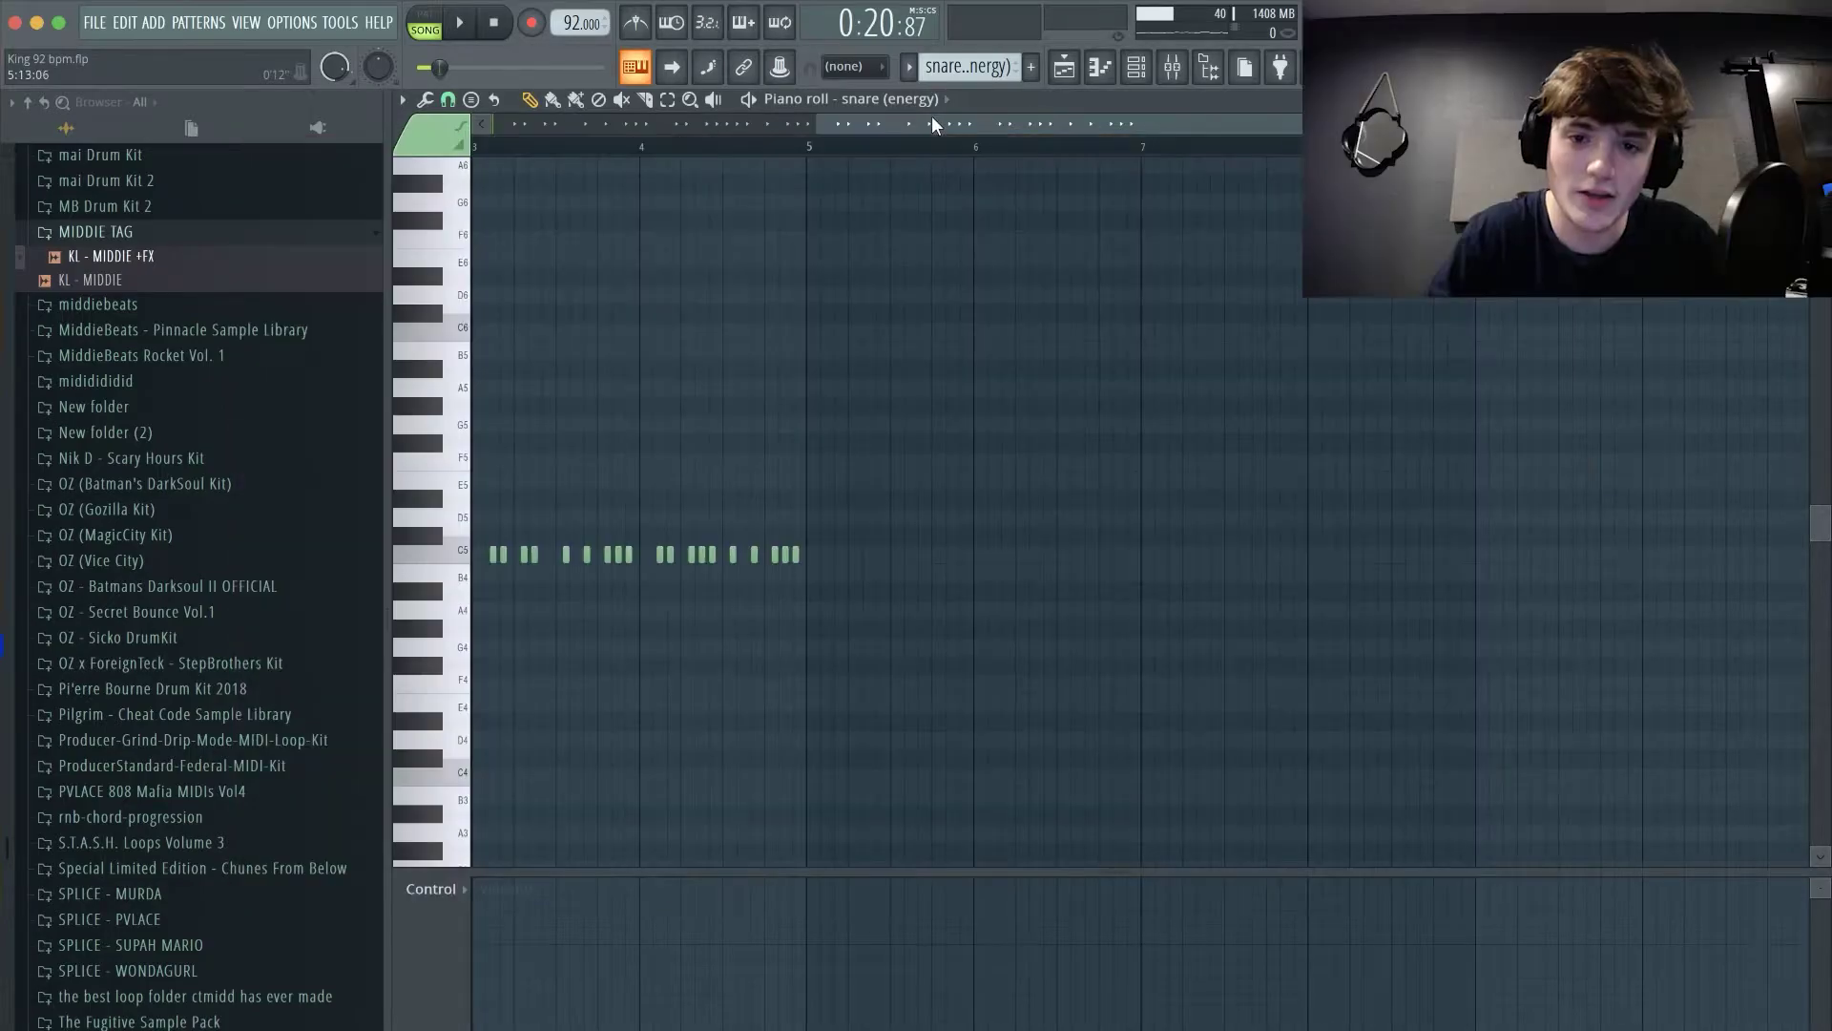
- Check the snare (energy) pattern's notes in the piano roll and go back to the playlist
{"action": "left_click", "coordinate": [1081, 65]}
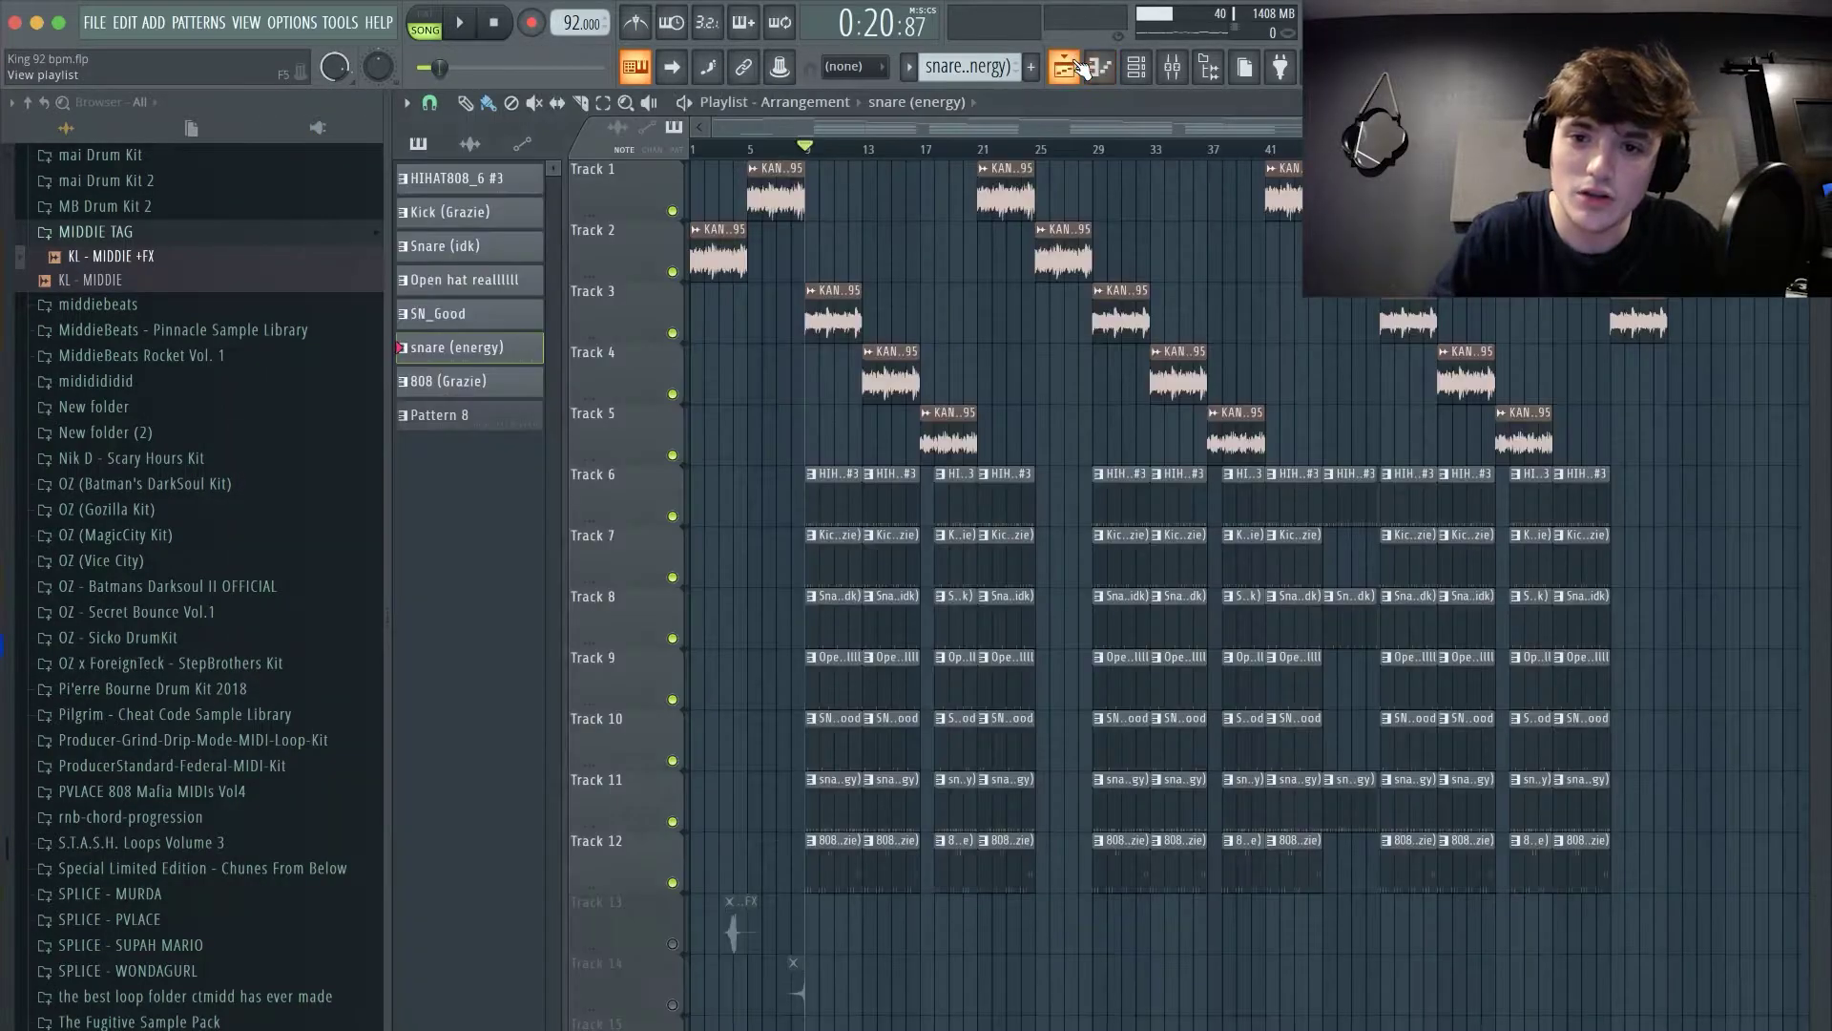
{"action": "double_click", "coordinate": [841, 804]}
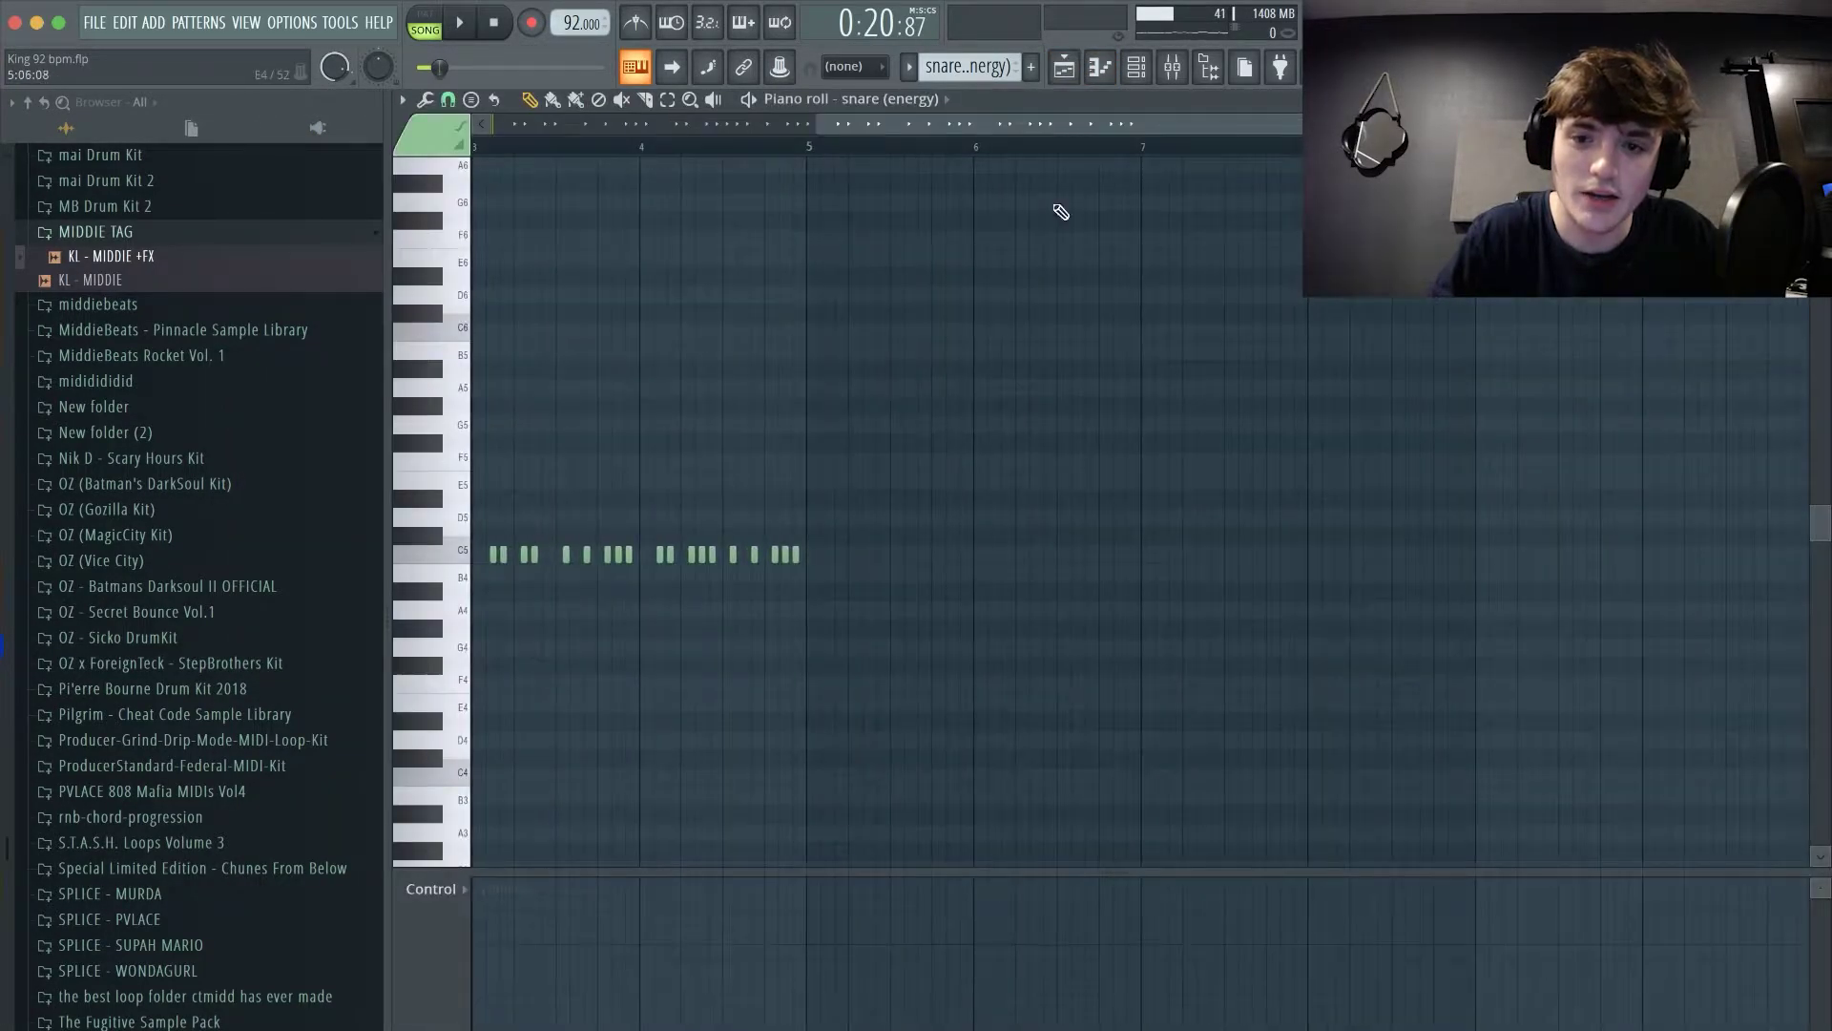
{"action": "left_click", "coordinate": [1069, 65]}
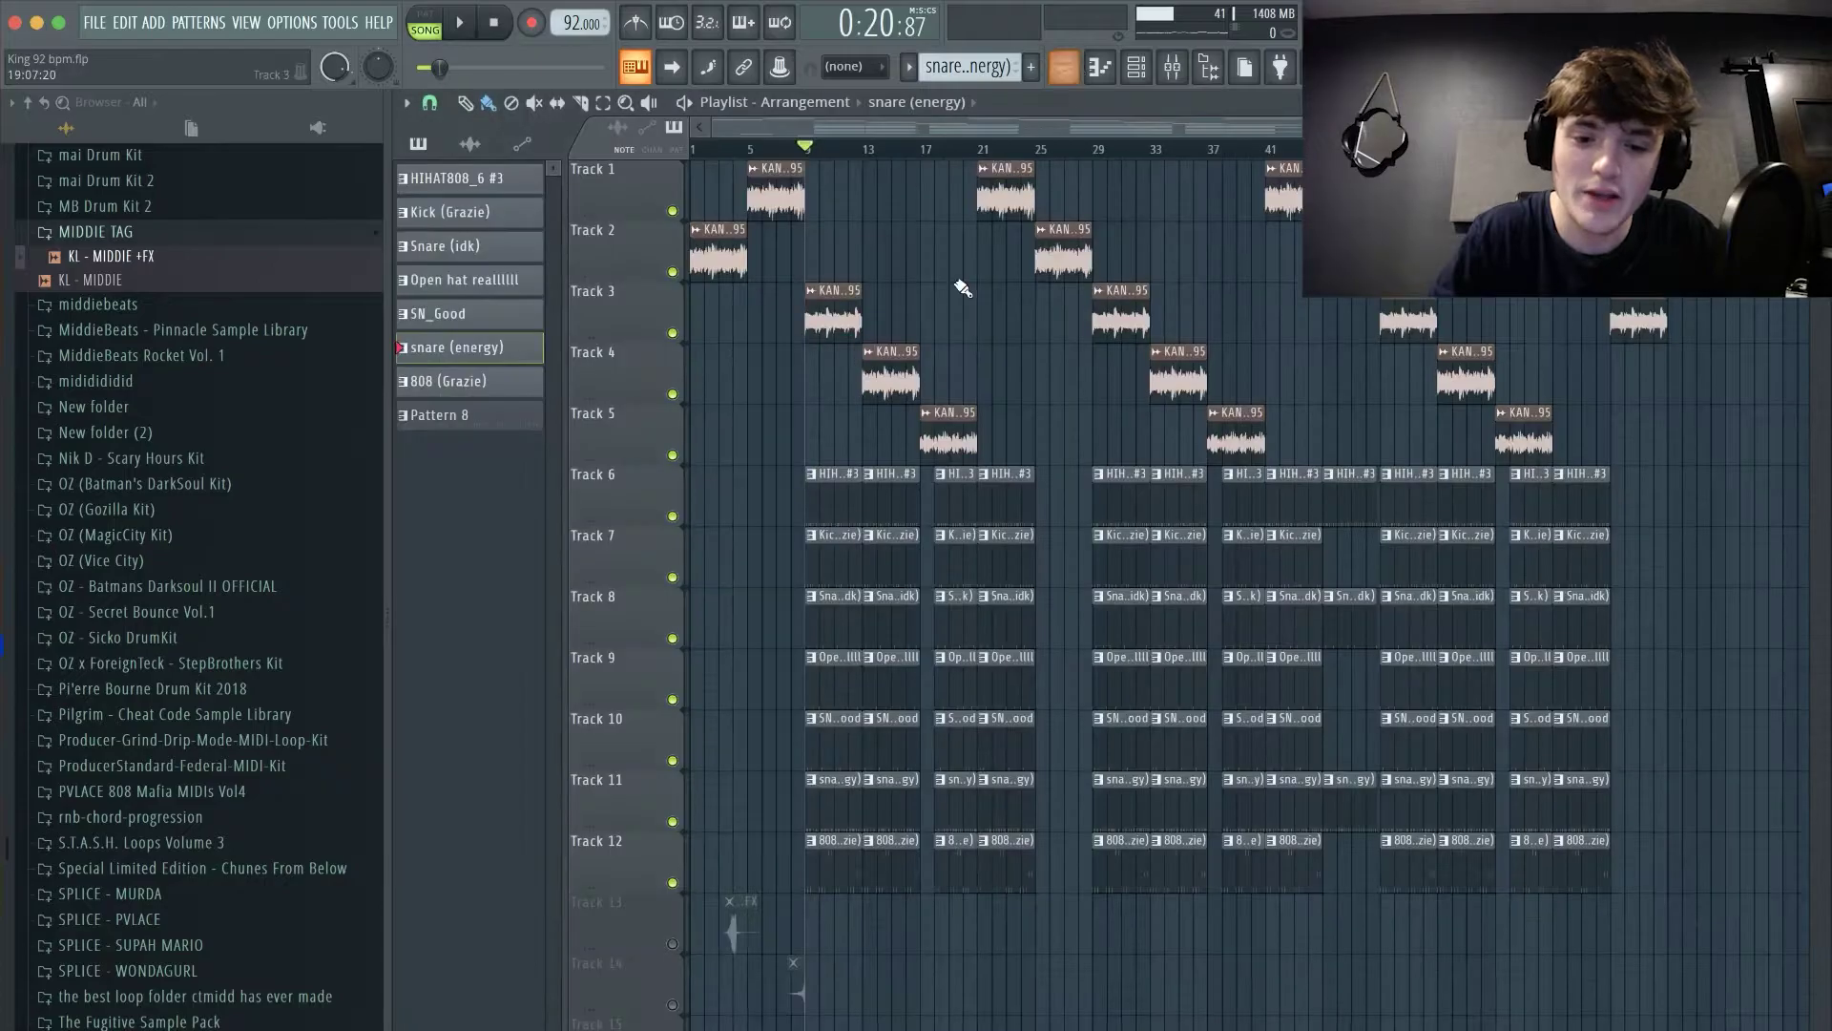
- Compare the beat without the snare (energy) pattern by muting Track 11 during a short playback, and unmute the track
{"action": "left_click", "coordinate": [674, 824]}
{"action": "key", "text": "space"}
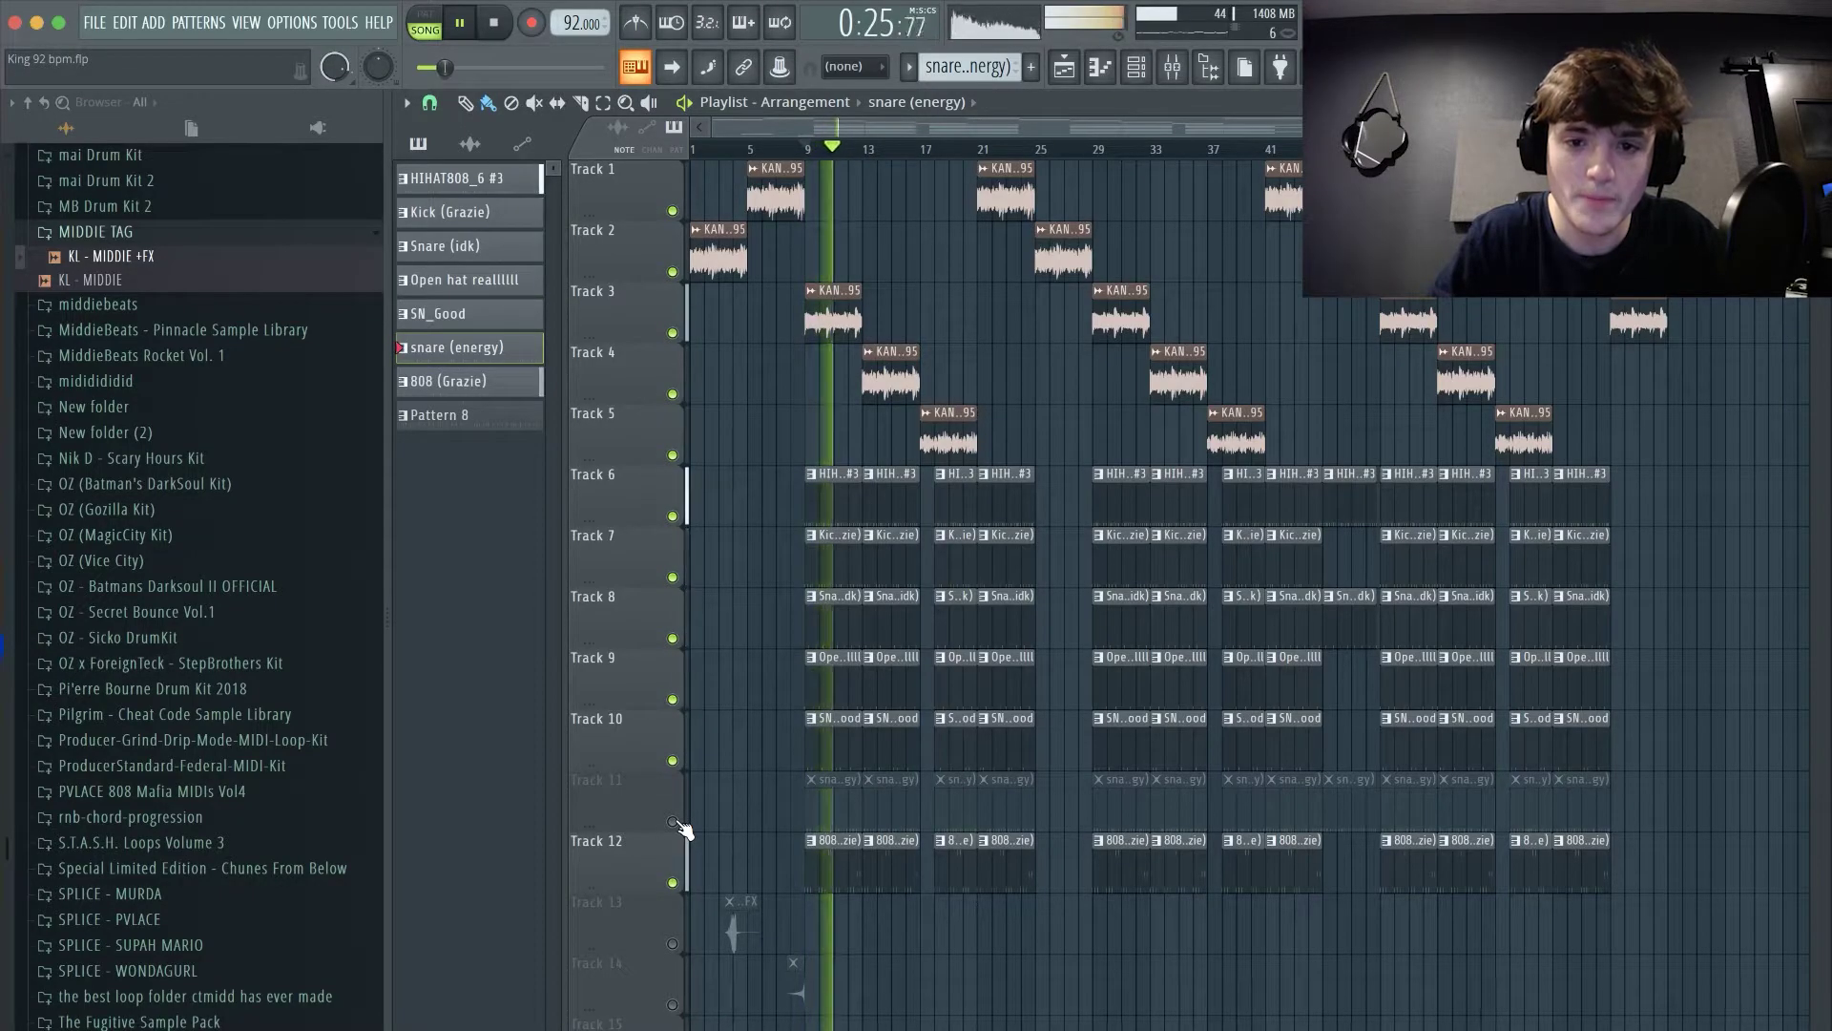
{"action": "key", "text": "space"}
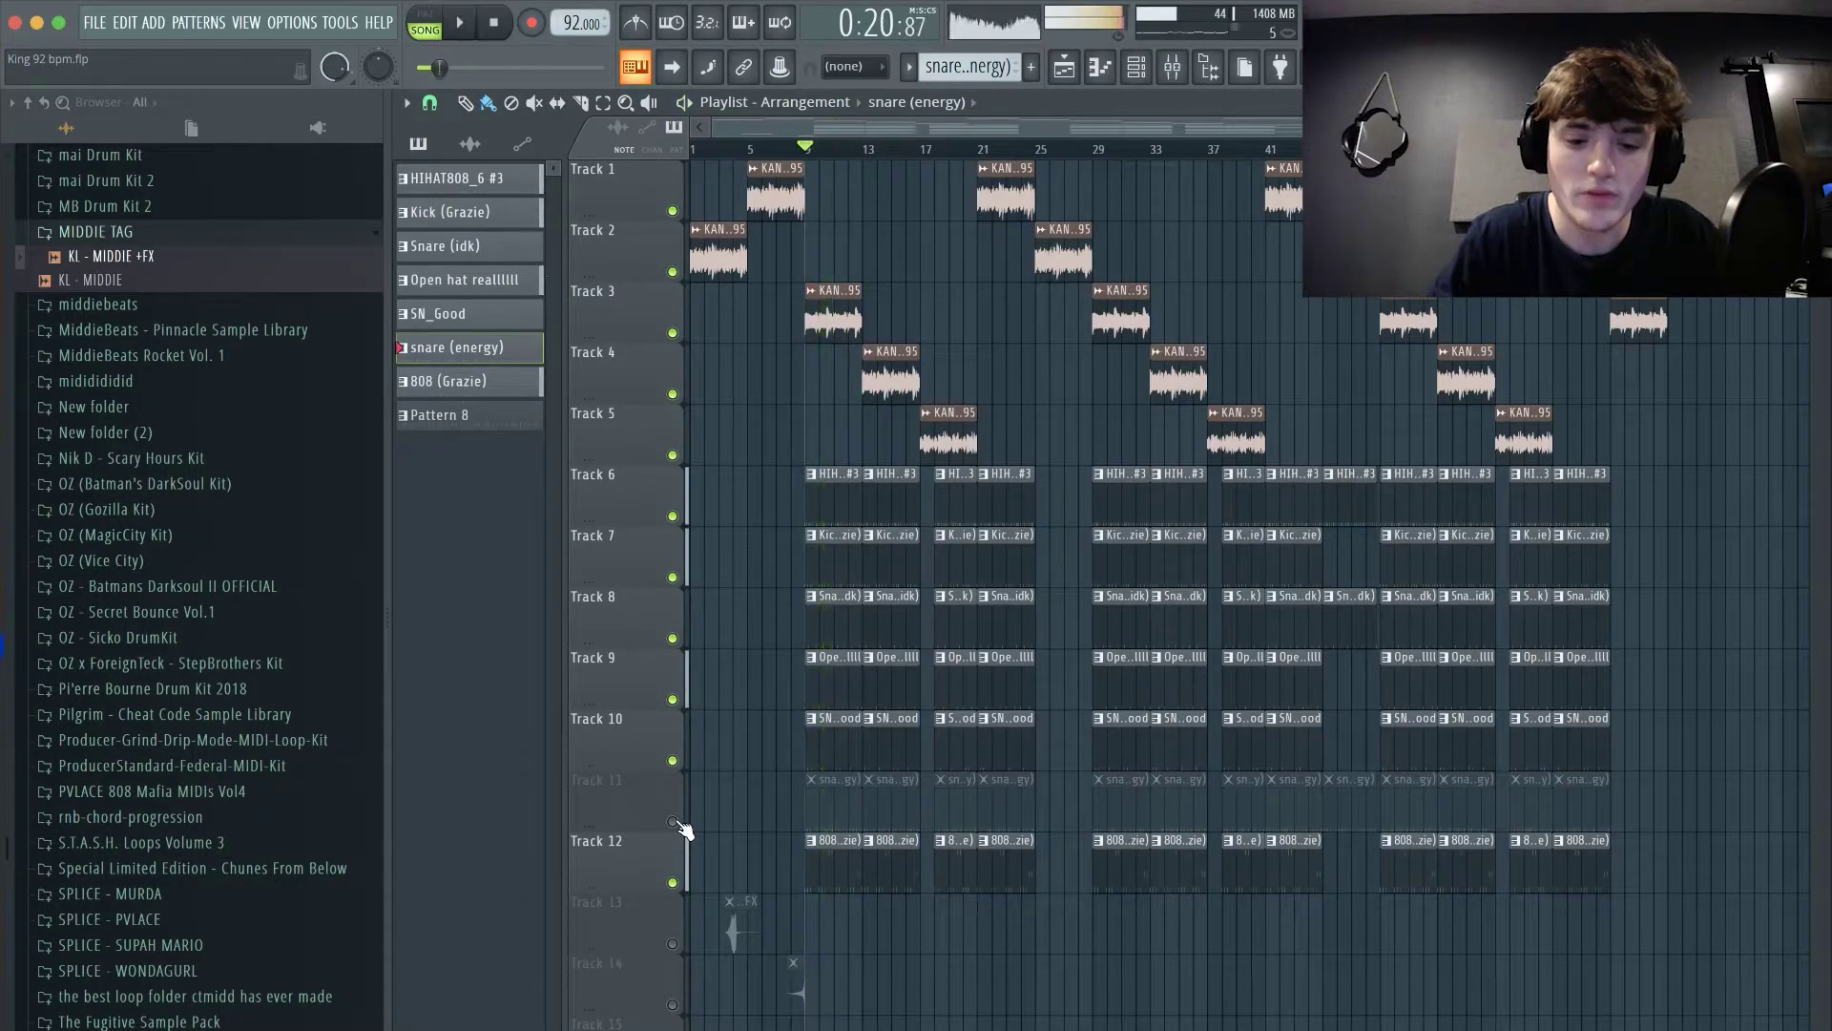
{"action": "left_click", "coordinate": [674, 823]}
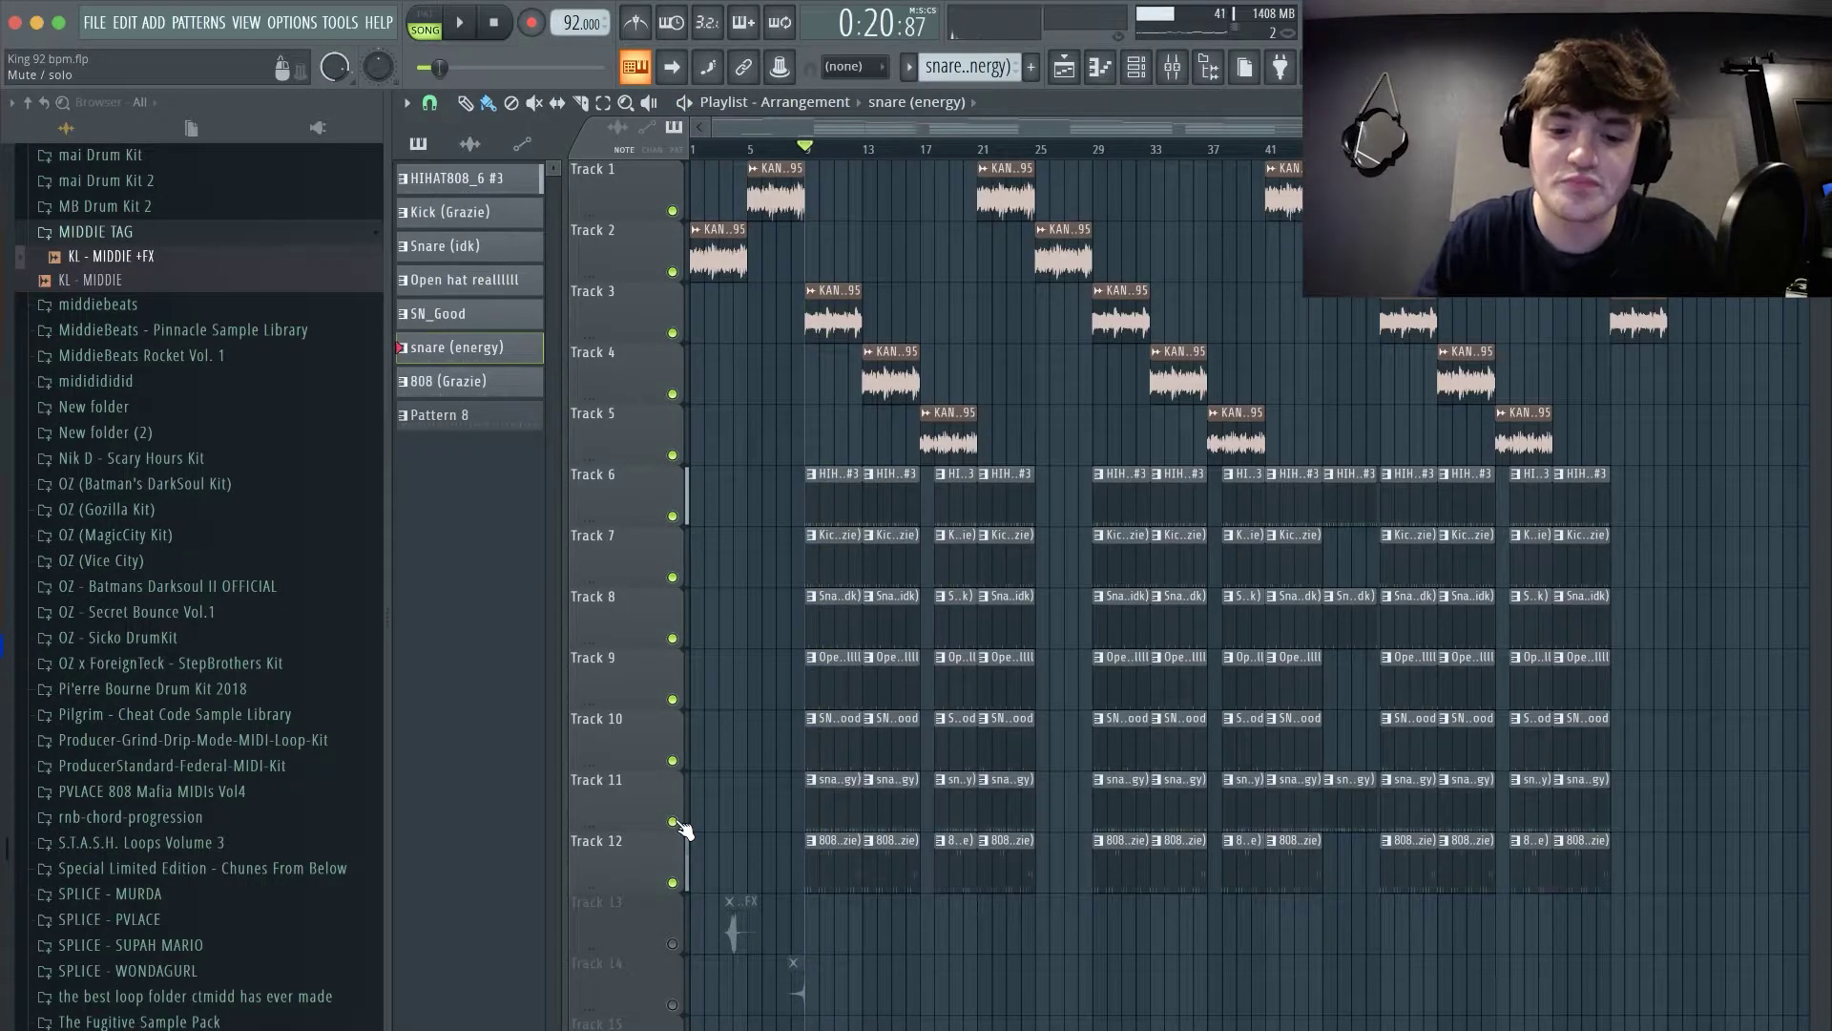
- Raise the velocities of the first two notes in the snare (energy) pattern, making the first louder than the second
{"action": "double_click", "coordinate": [870, 813]}
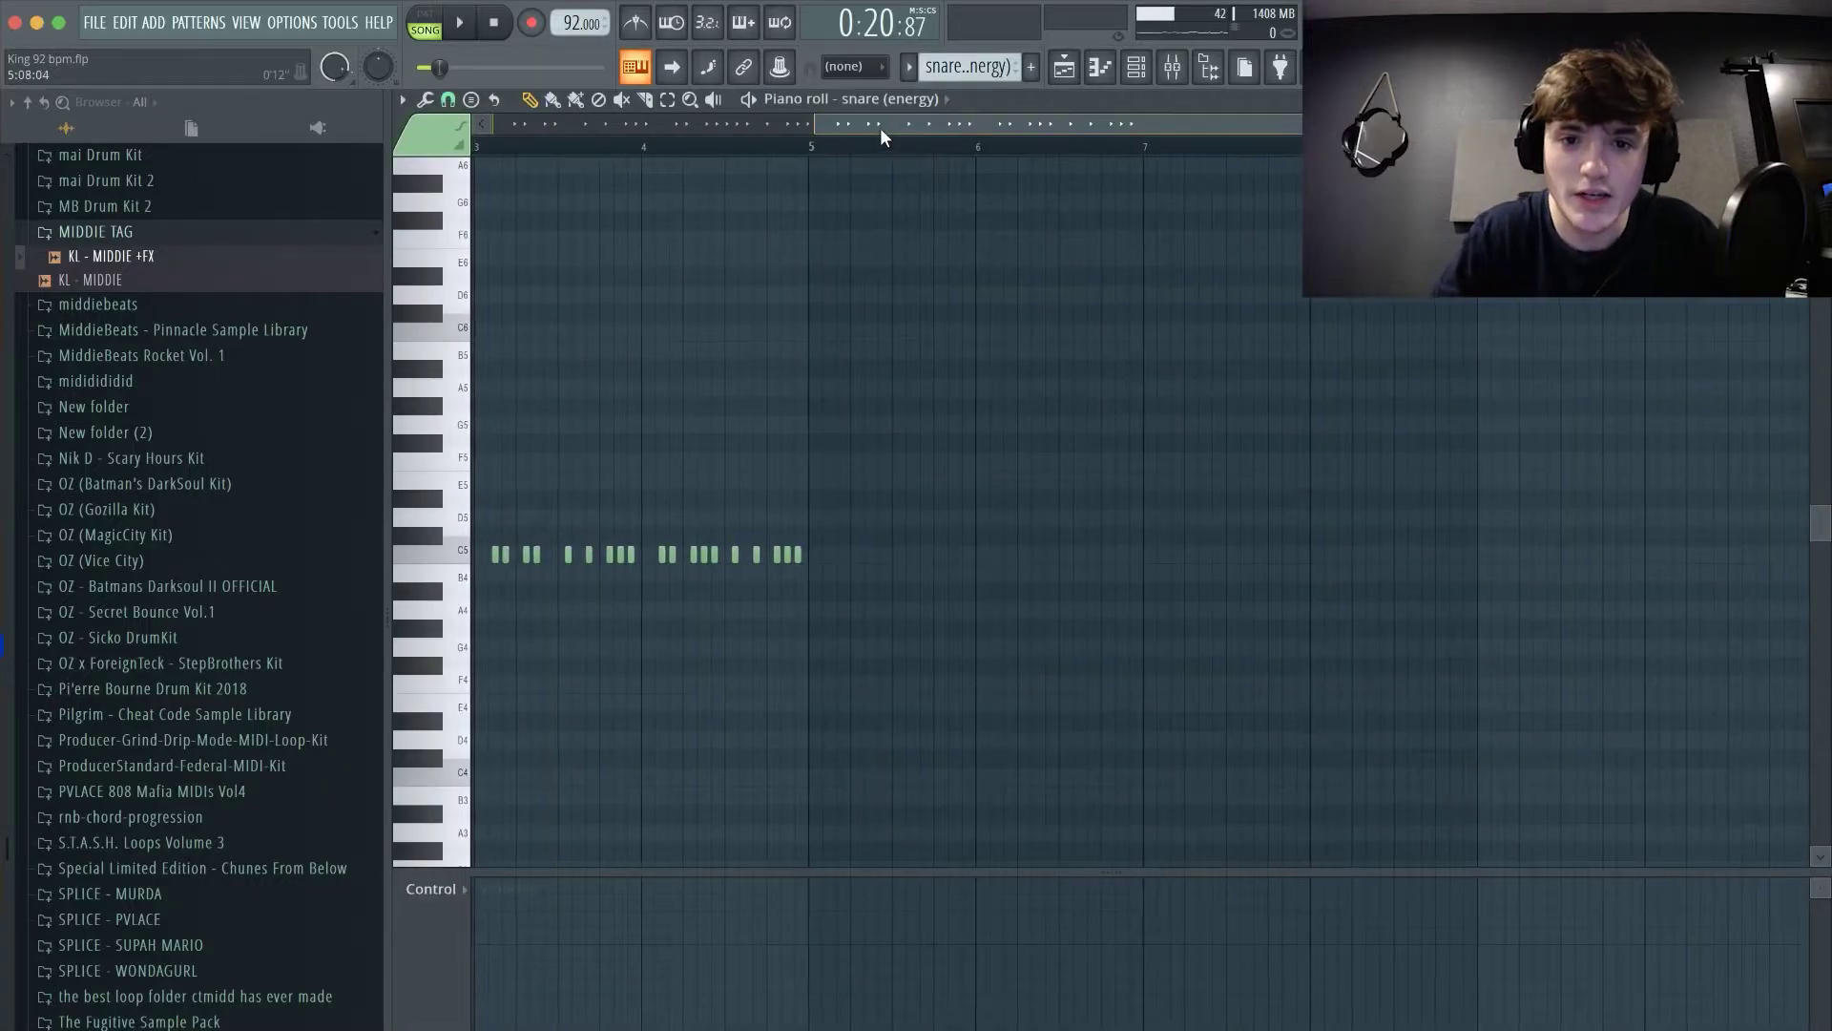
{"action": "left_click_drag", "start_coordinate": [882, 136], "coordinate": [577, 137]}
{"action": "scroll", "coordinate": [548, 754], "scroll_direction": "down", "scroll_amount": 2}
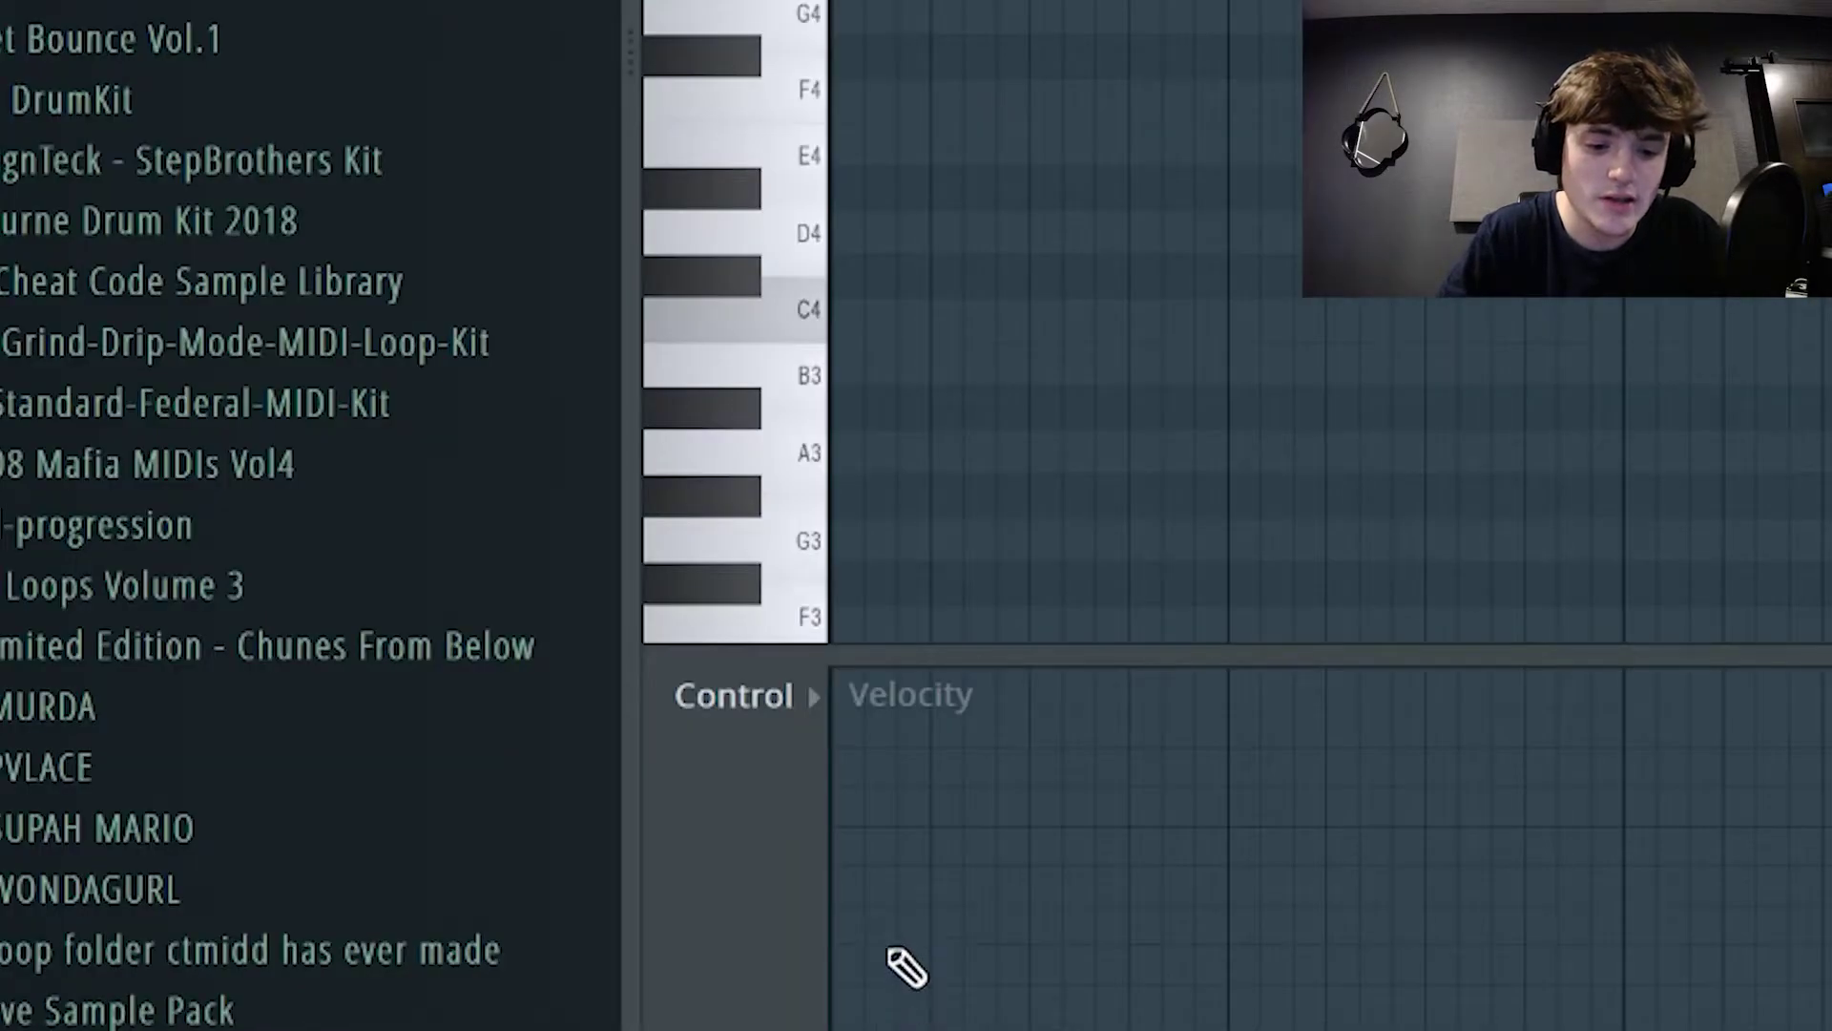
{"action": "mouse_move", "coordinate": [907, 968]}
{"action": "left_mouse_down"}
{"action": "mouse_move", "coordinate": [891, 964]}
{"action": "mouse_move", "coordinate": [905, 859]}
{"action": "mouse_move", "coordinate": [912, 1023]}
{"action": "mouse_move", "coordinate": [918, 934]}
{"action": "left_mouse_up"}
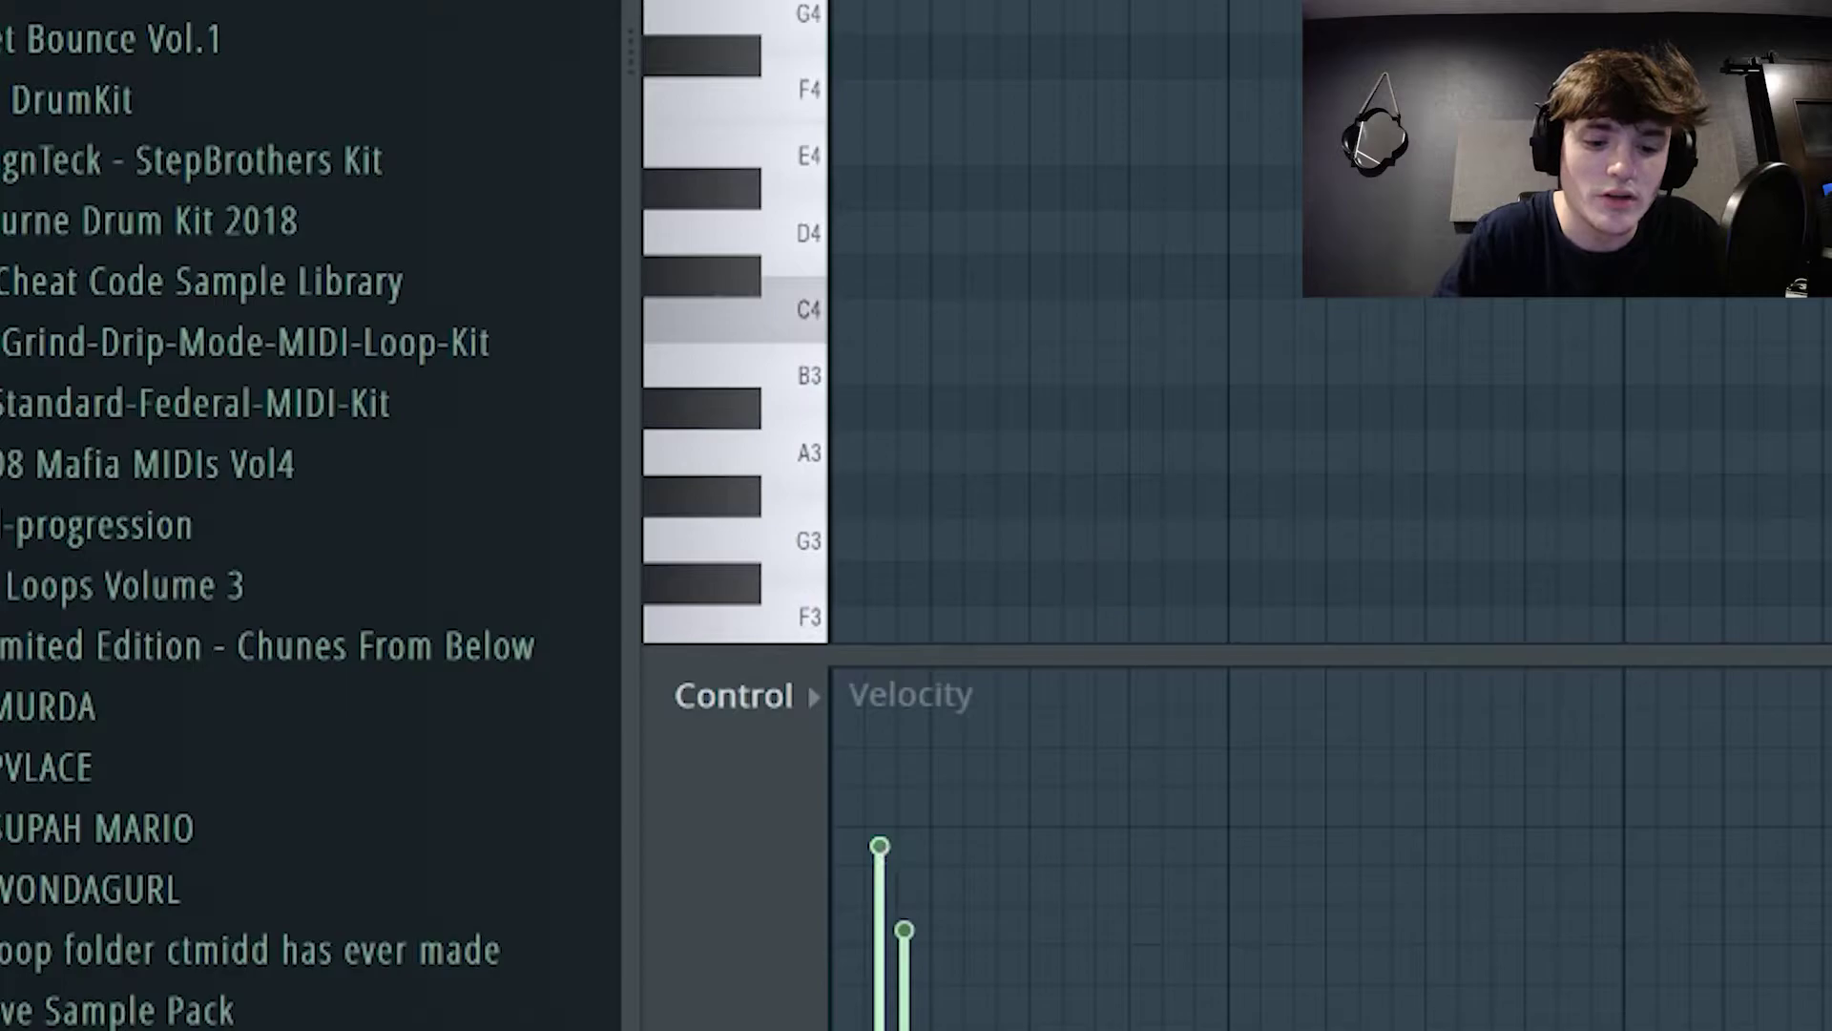
- Raise the velocities of the third and fourth notes in the snare (energy) pattern, the third louder, and listen to the accented pattern
{"action": "left_click_drag", "start_coordinate": [955, 1008], "coordinate": [977, 967]}
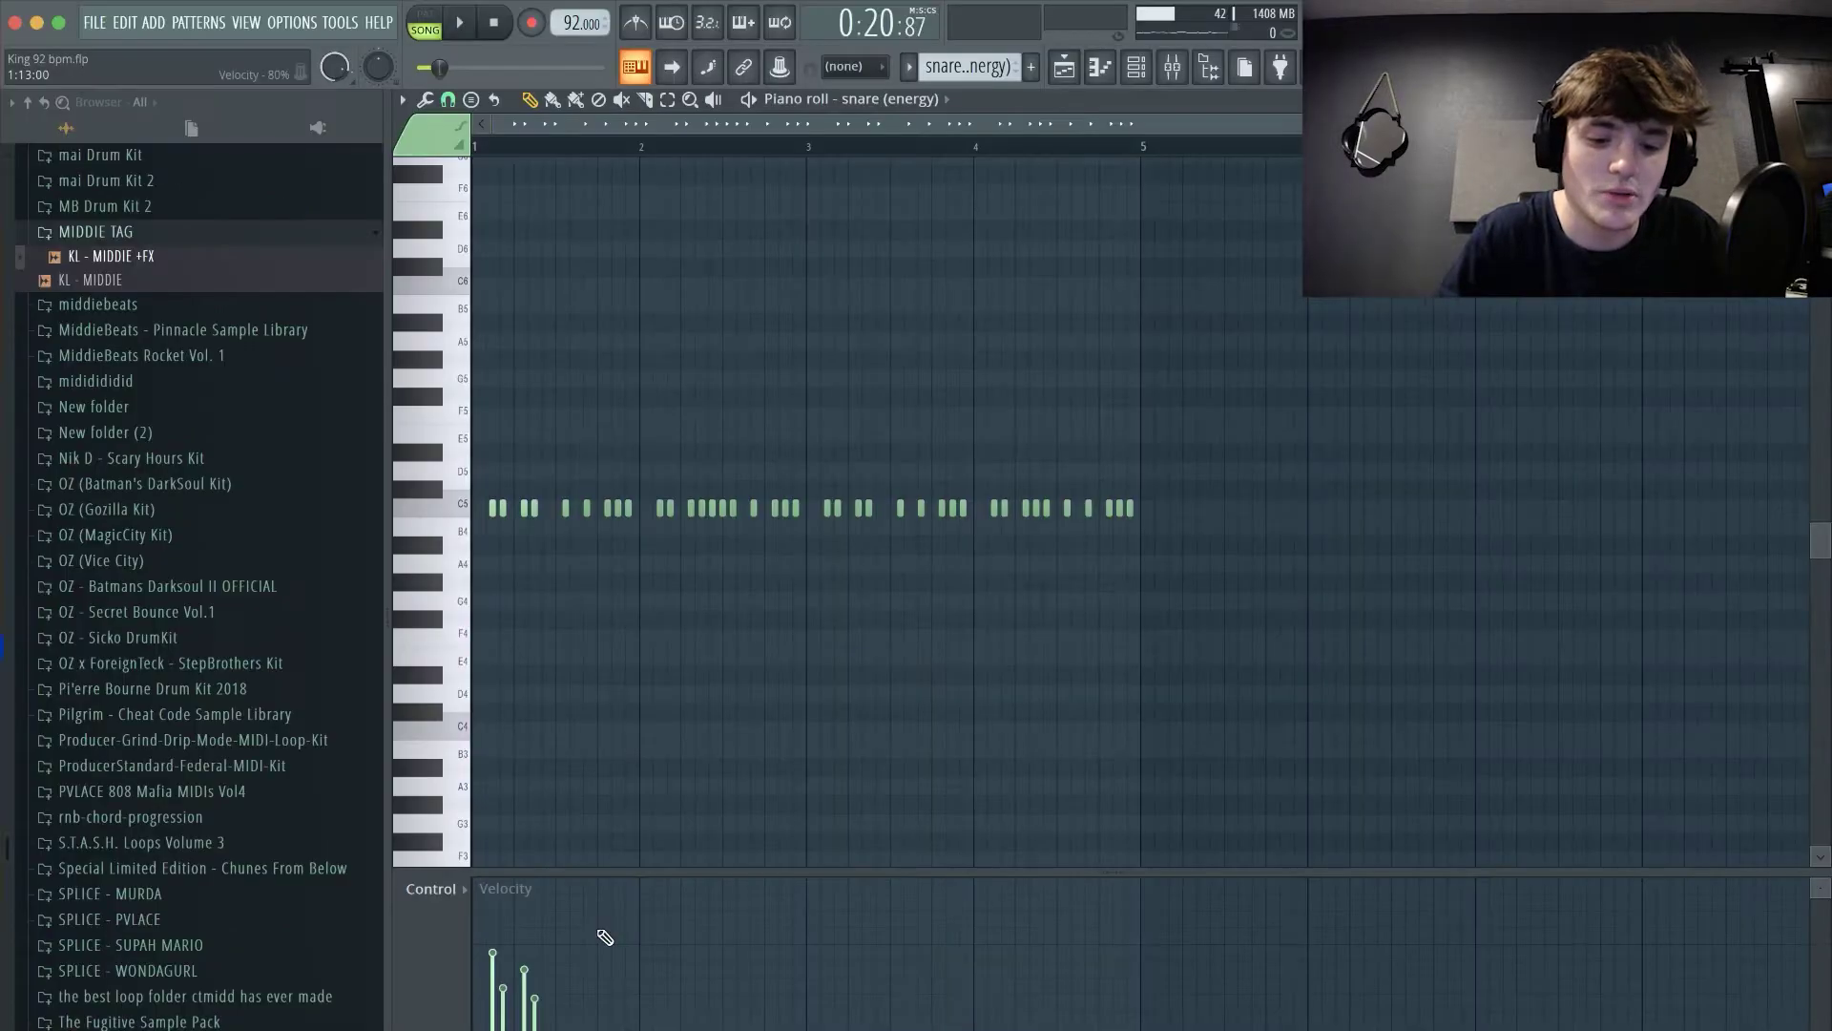
{"action": "key", "text": "space"}
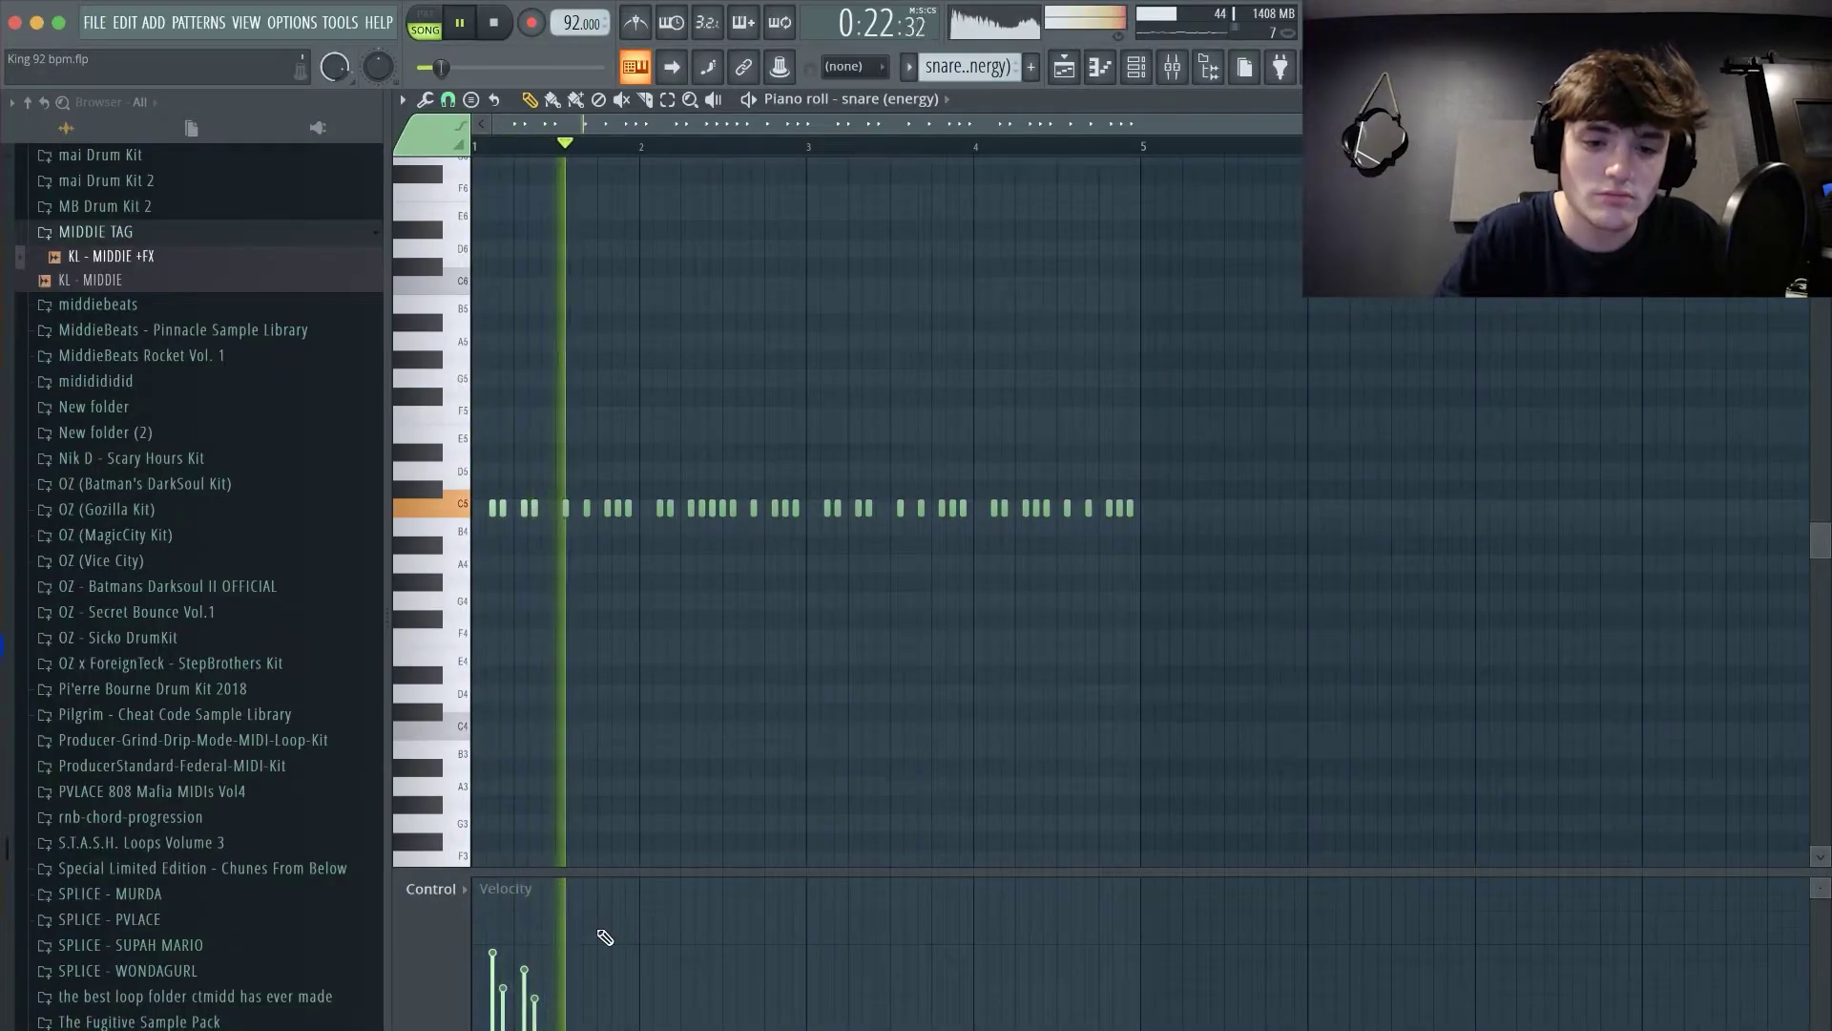
{"action": "key", "text": "space"}
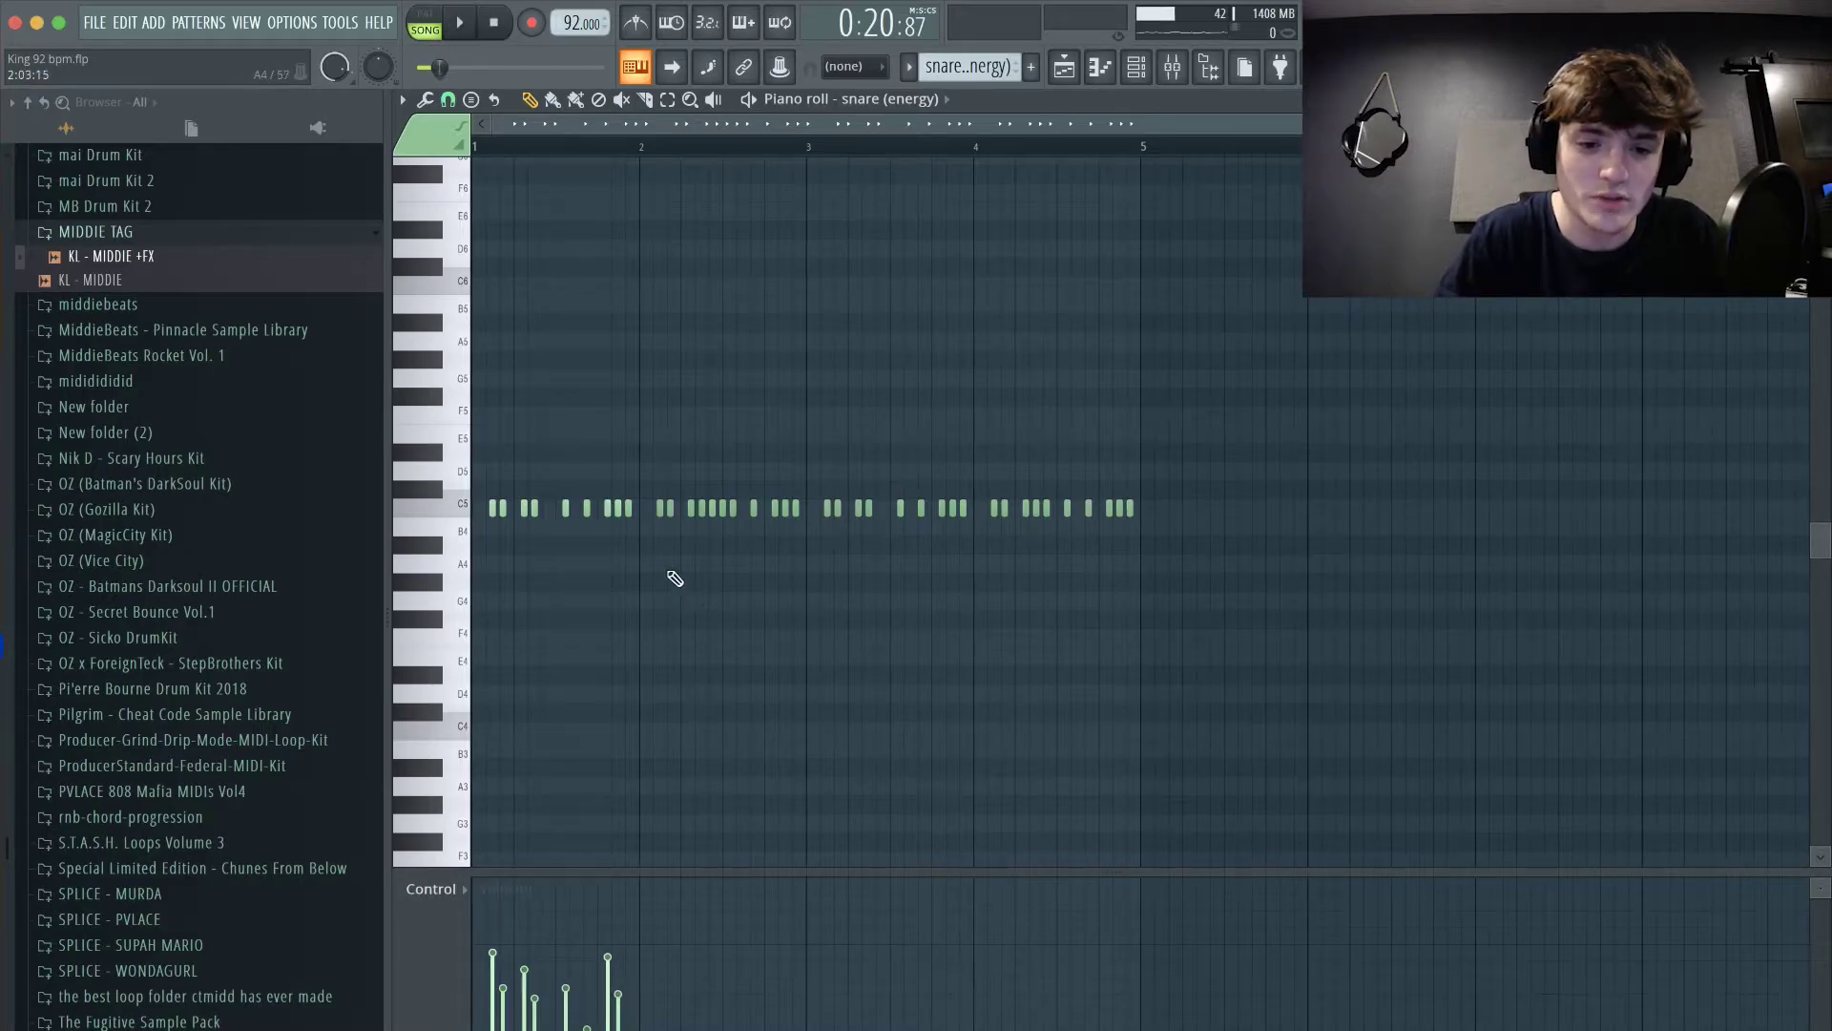
{"action": "key", "text": "space"}
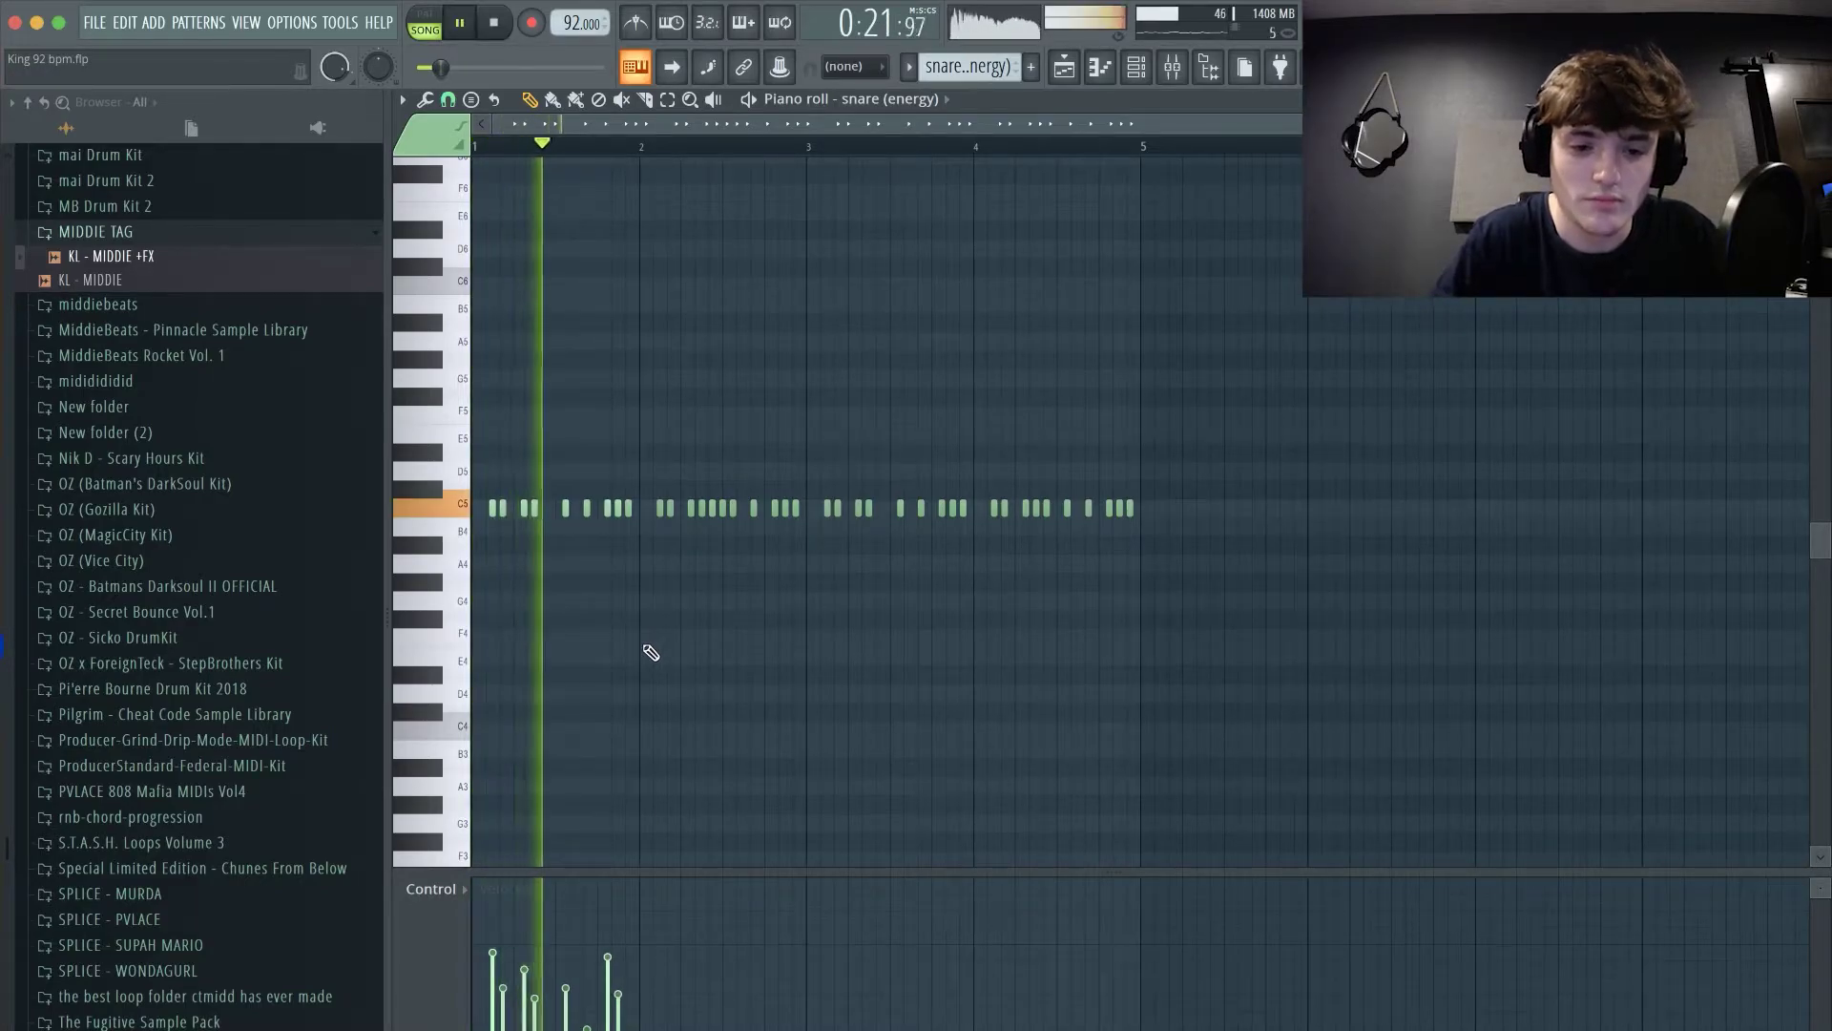
{"action": "key", "text": "space"}
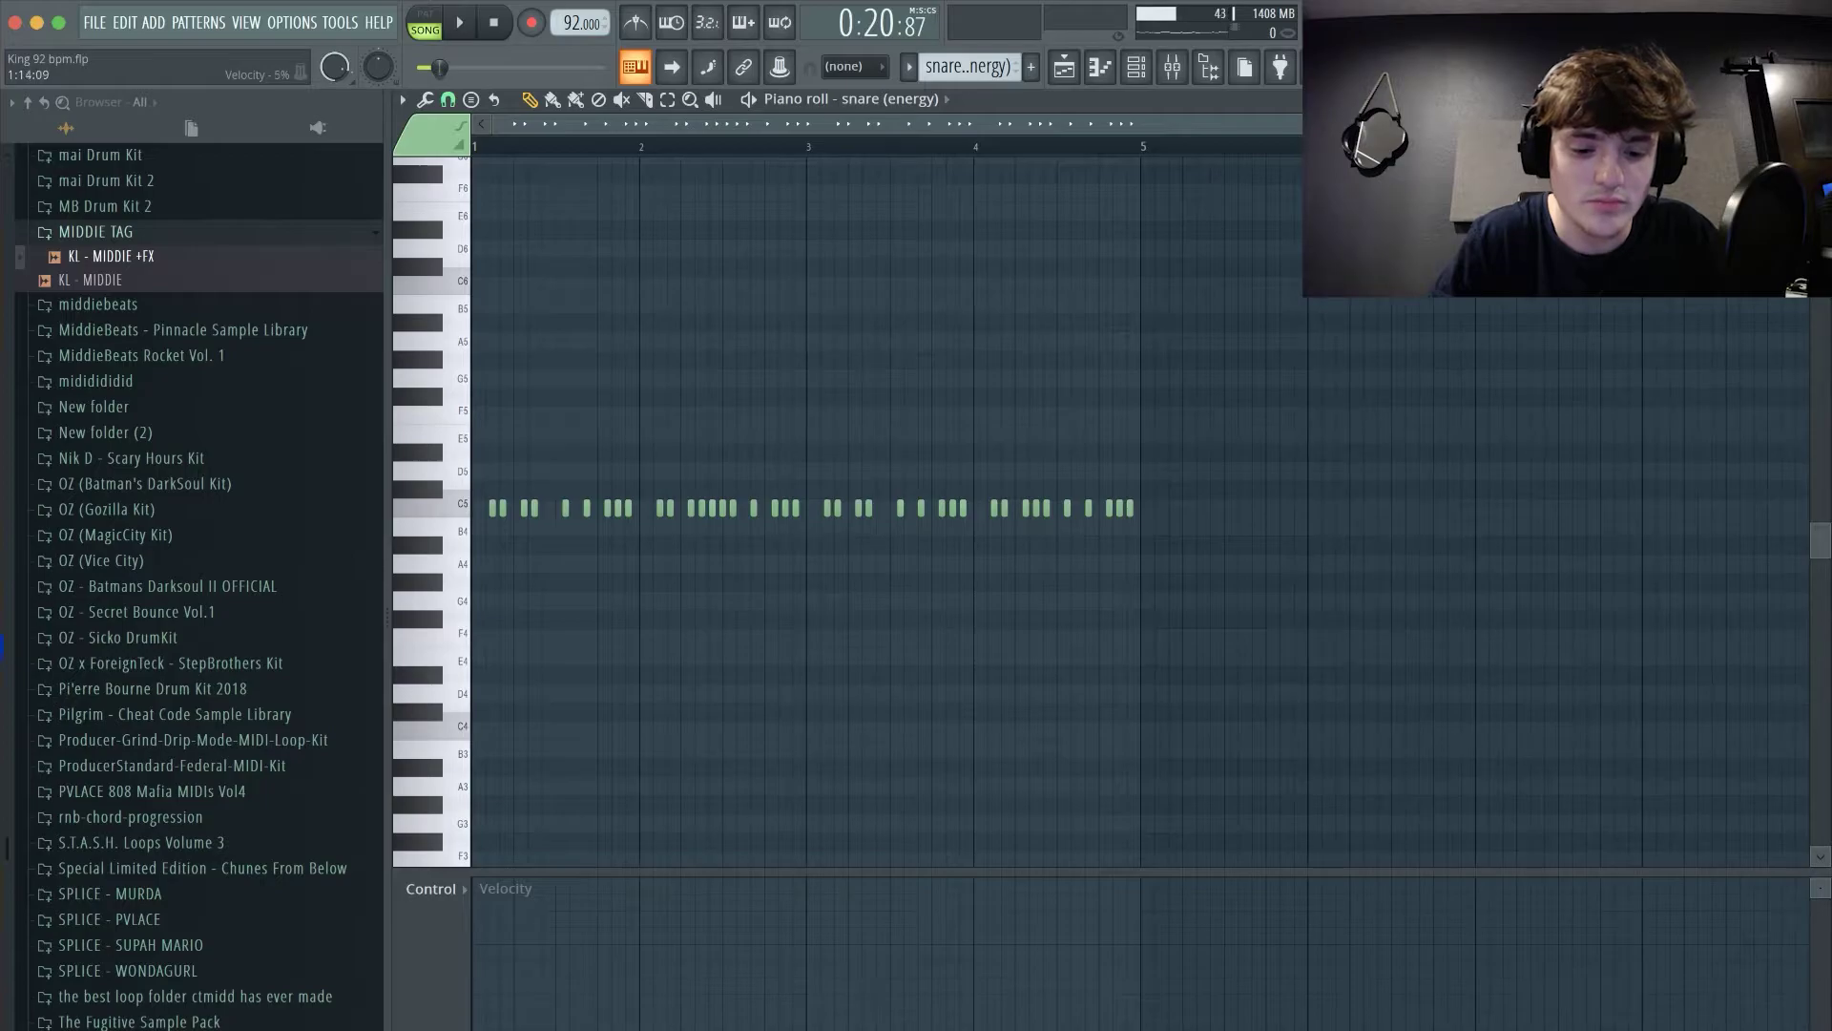
{"action": "key", "text": "space"}
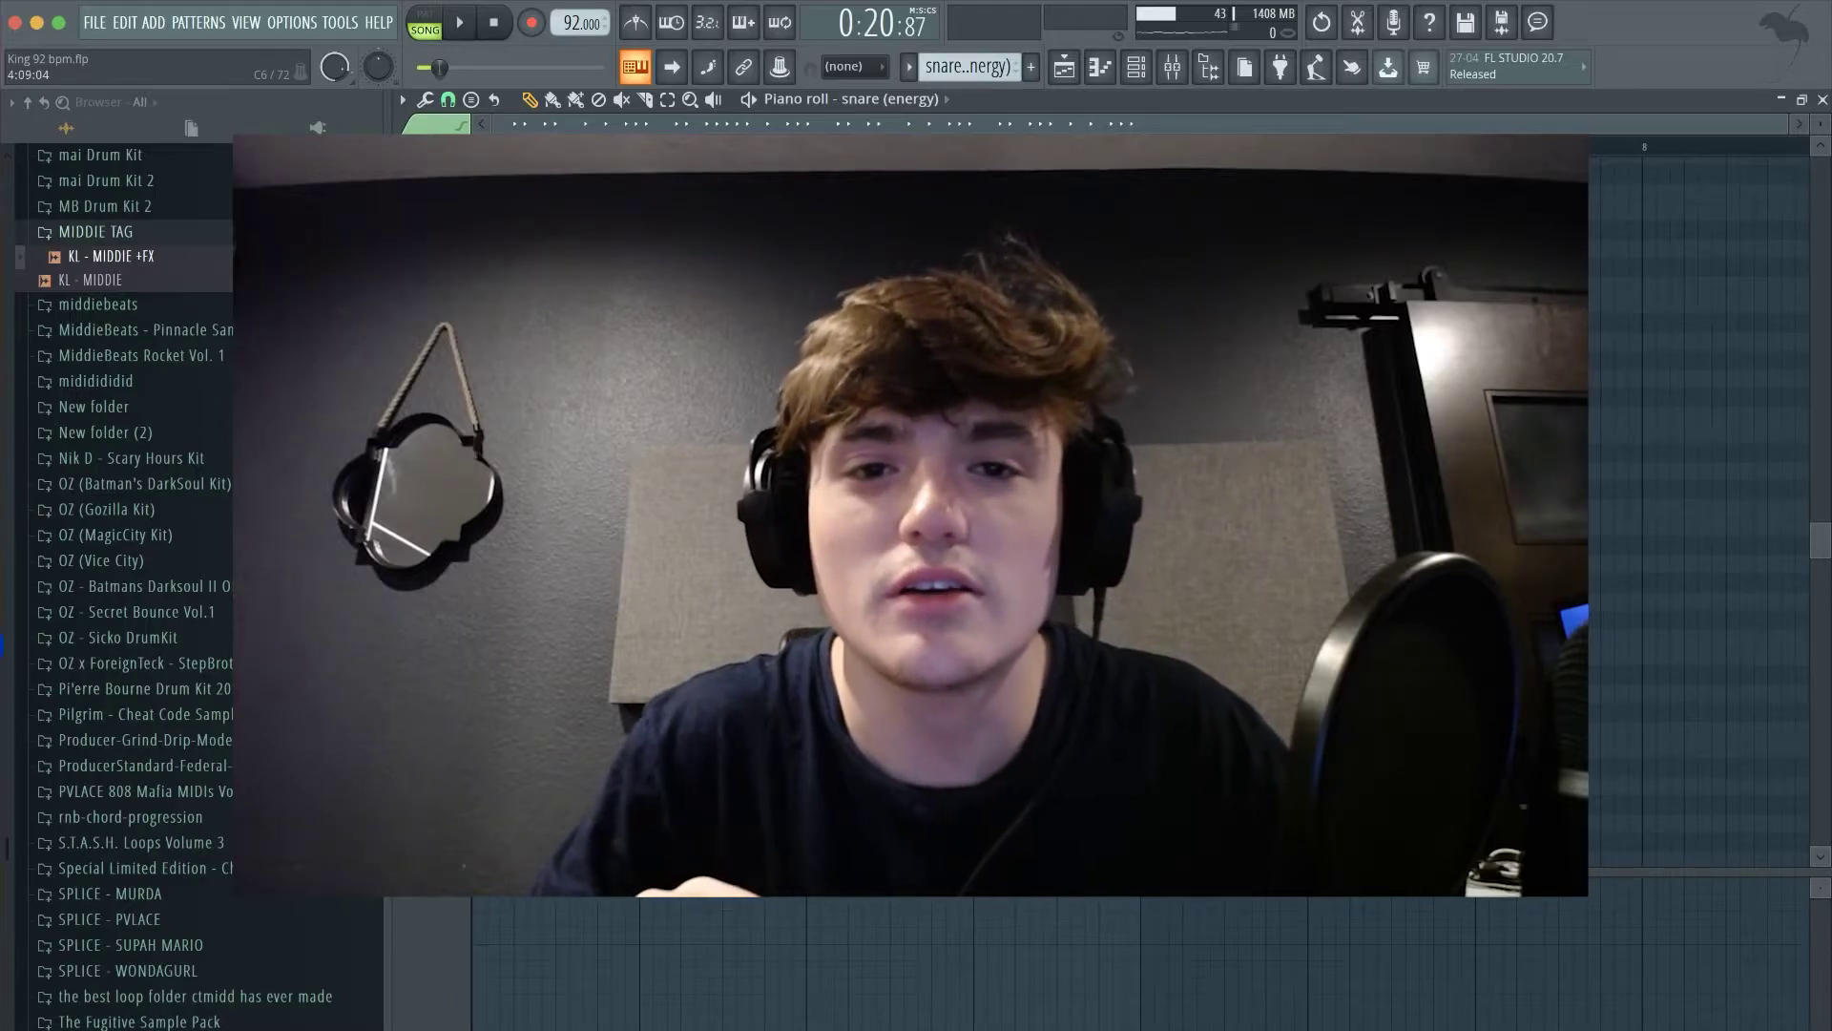
- Open the Snare (idk) pattern from Track 8 in the piano roll, play it briefly, and return to the playlist
{"action": "left_click", "coordinate": [1073, 76]}
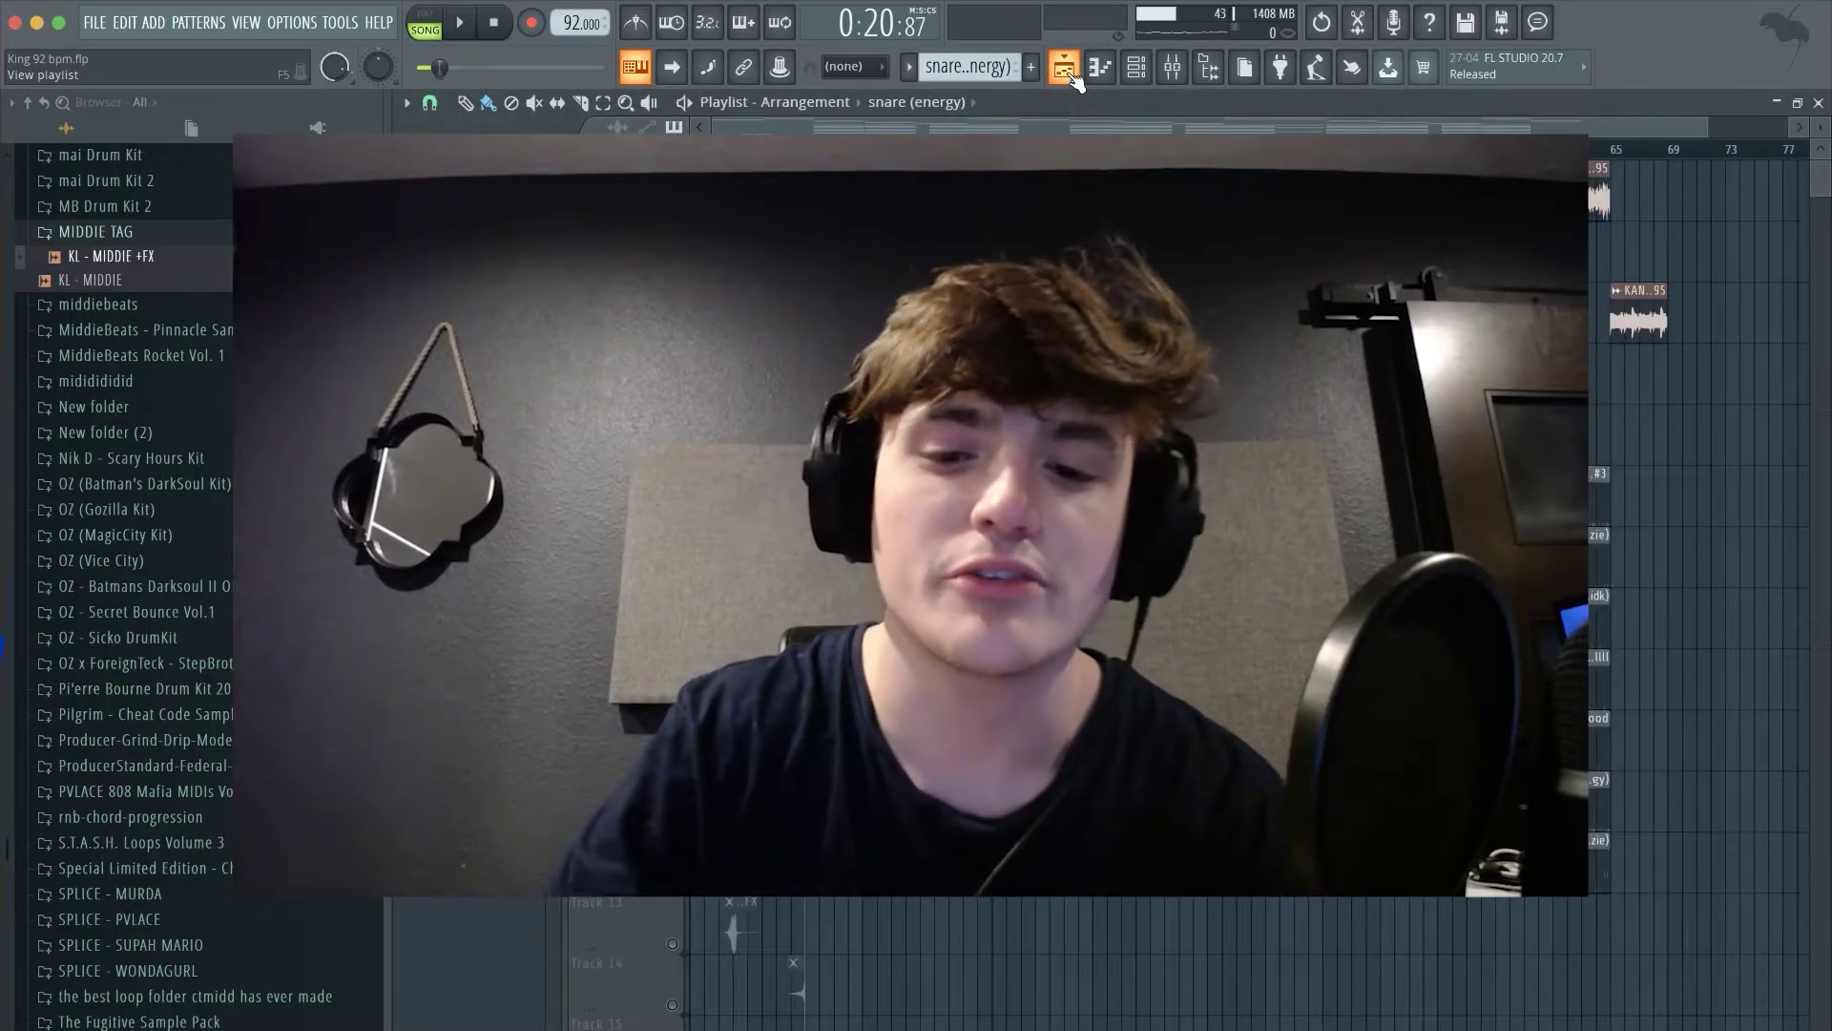
{"action": "left_click", "coordinate": [1072, 76]}
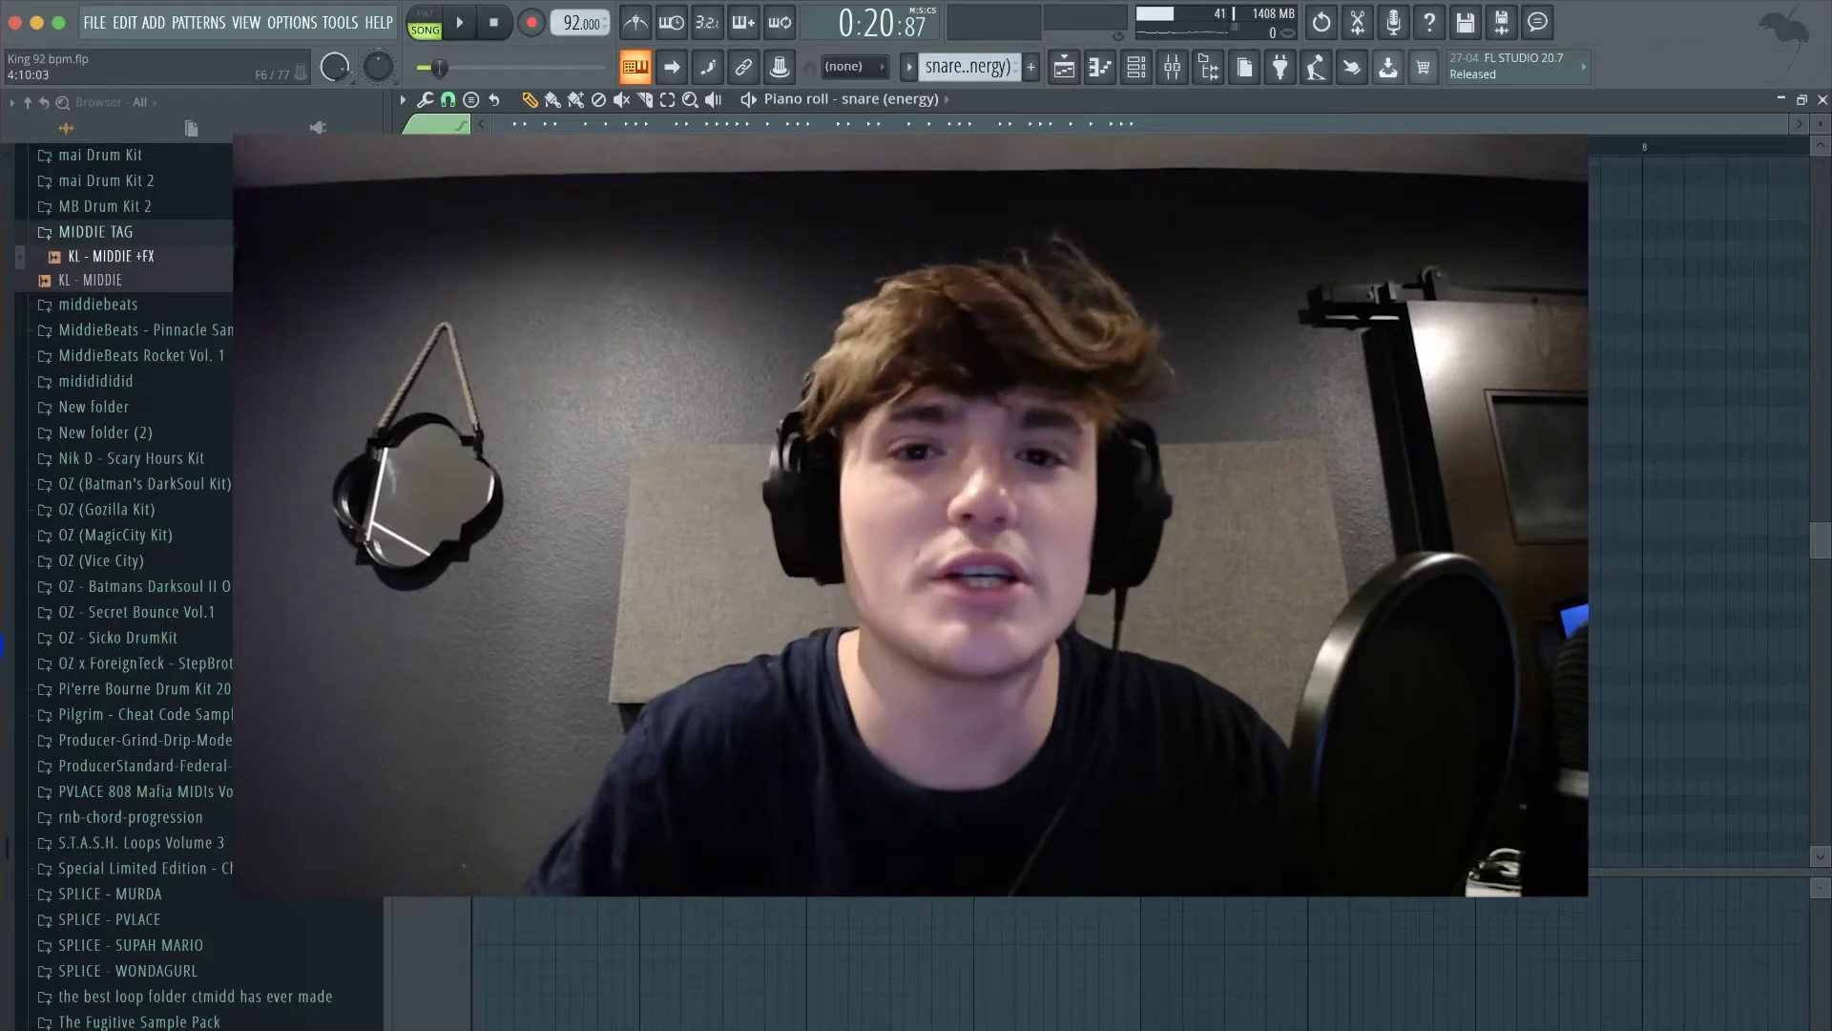
{"action": "key", "text": "F5"}
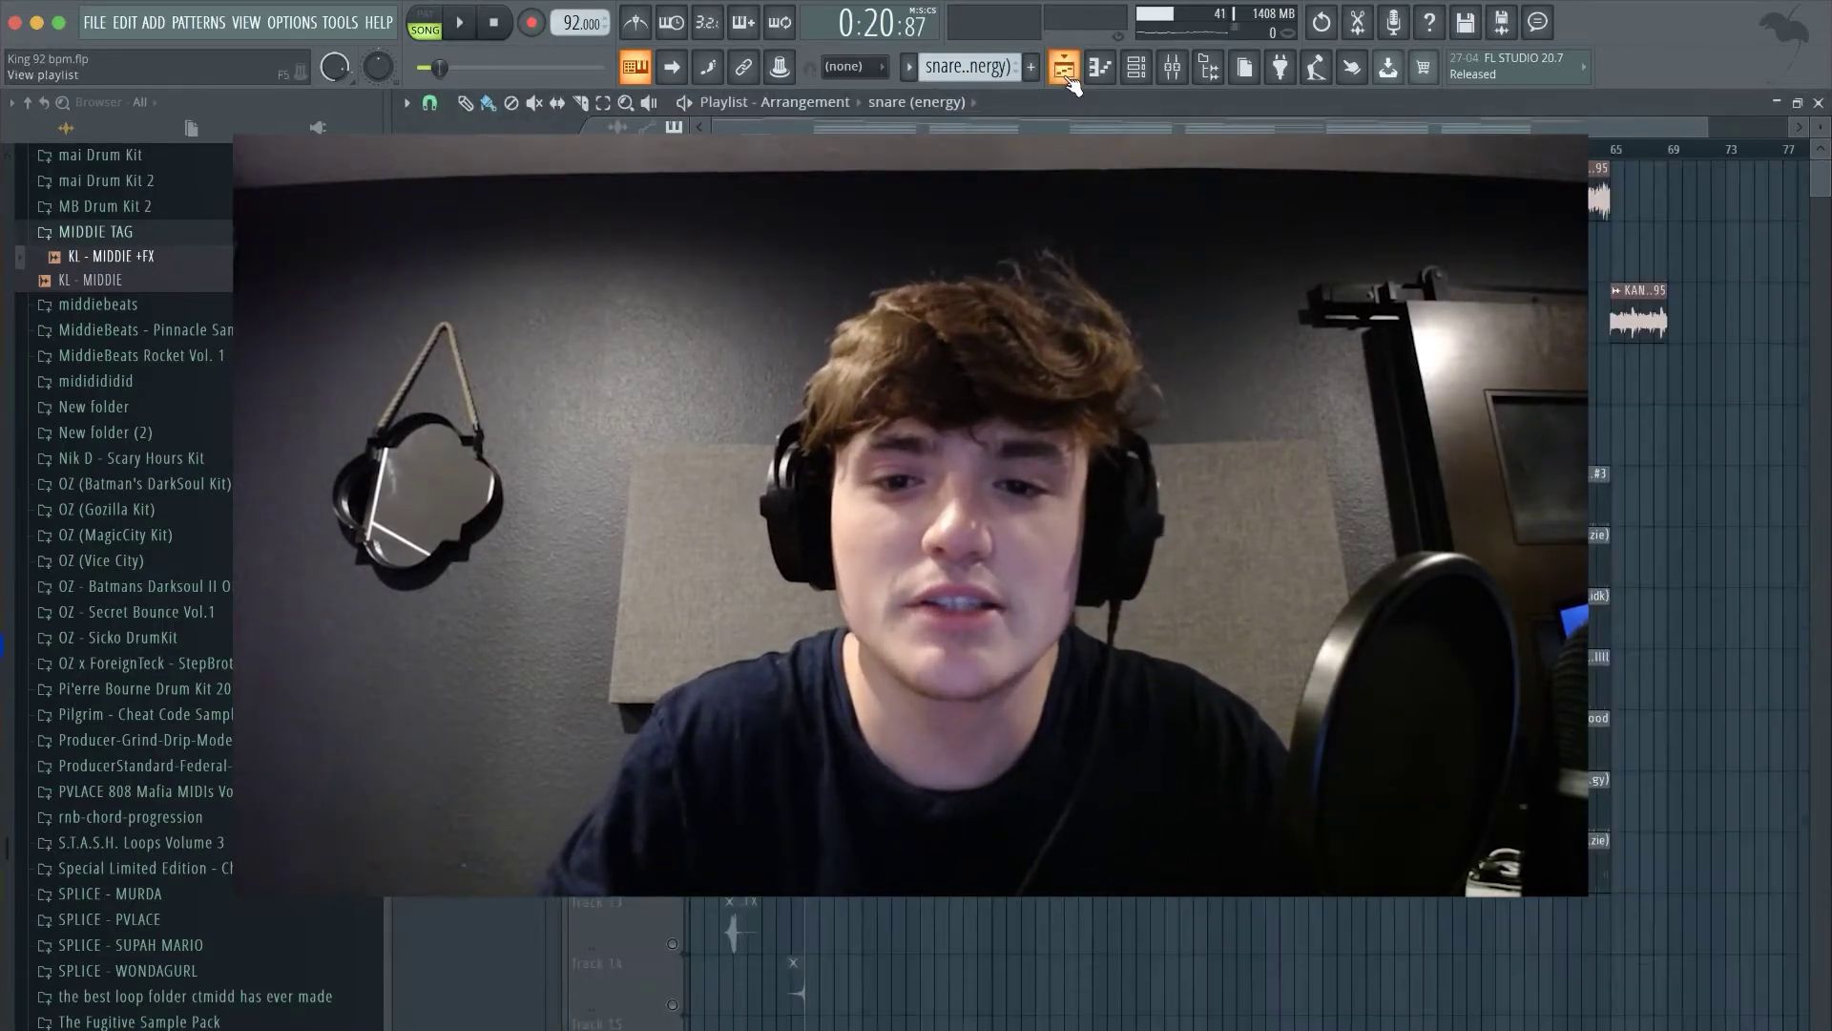
{"action": "double_click", "coordinate": [897, 620]}
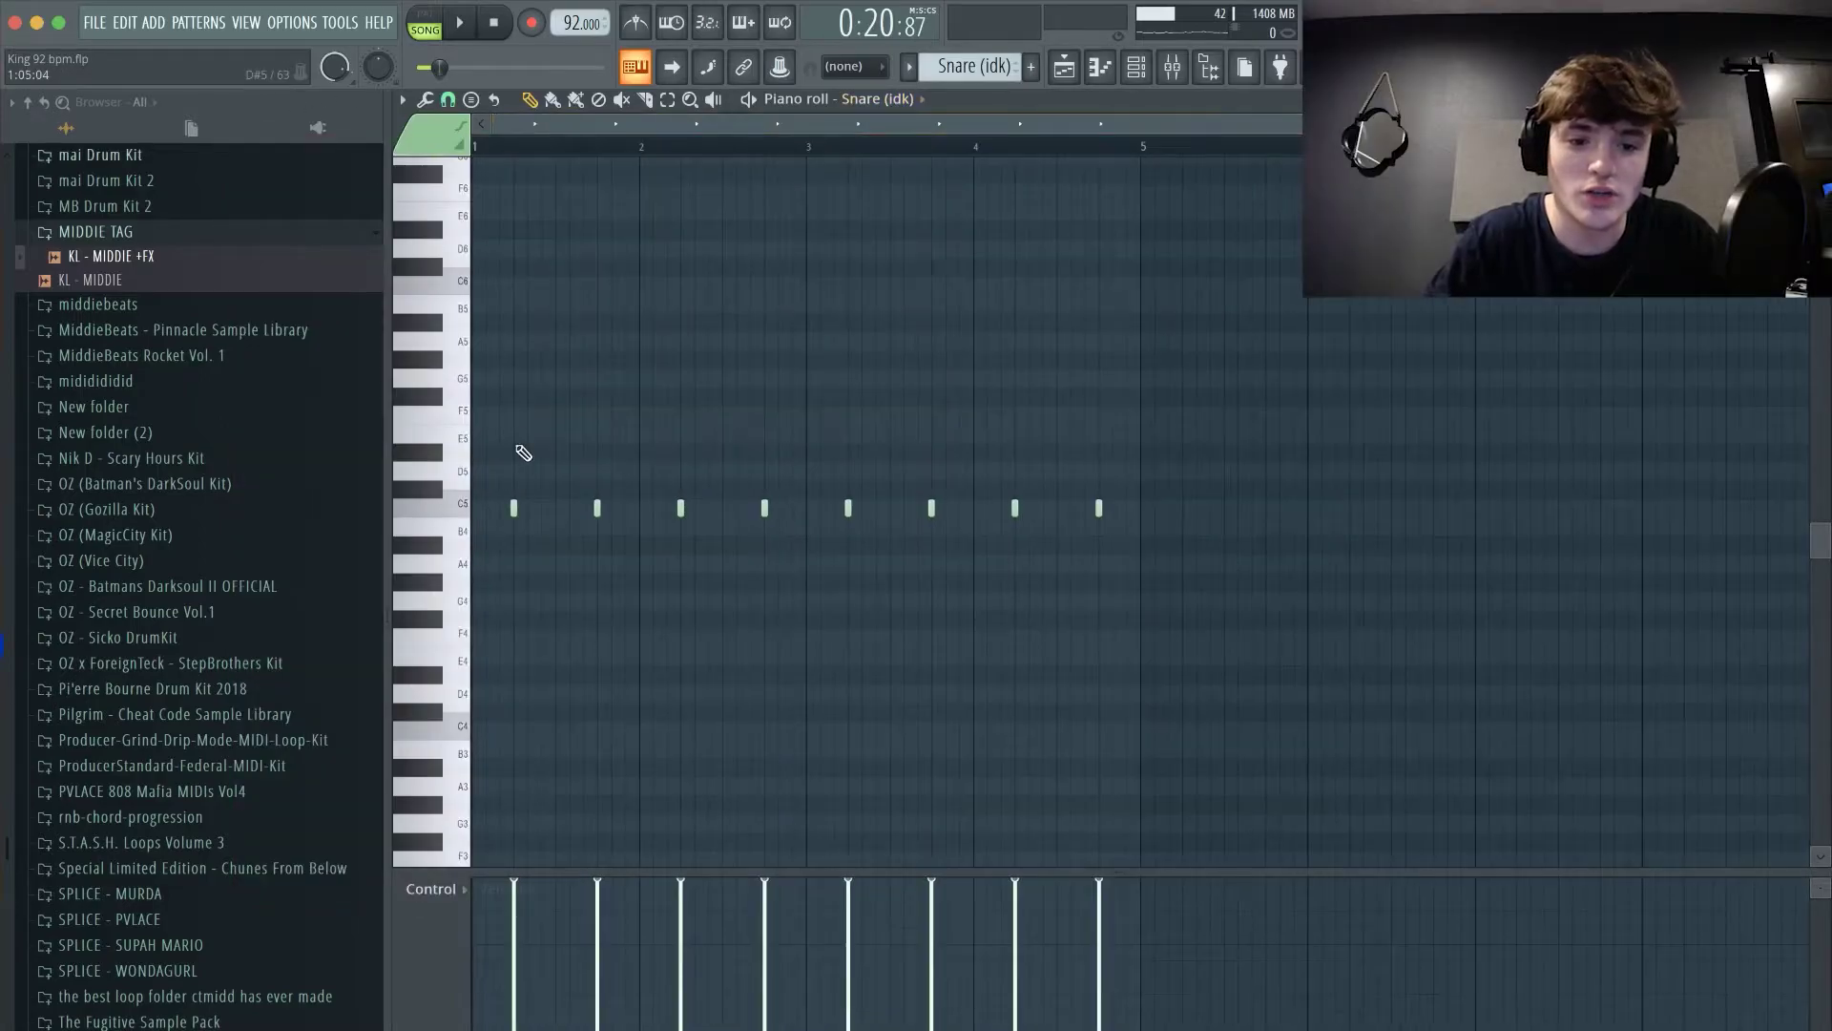
{"action": "key", "text": "space"}
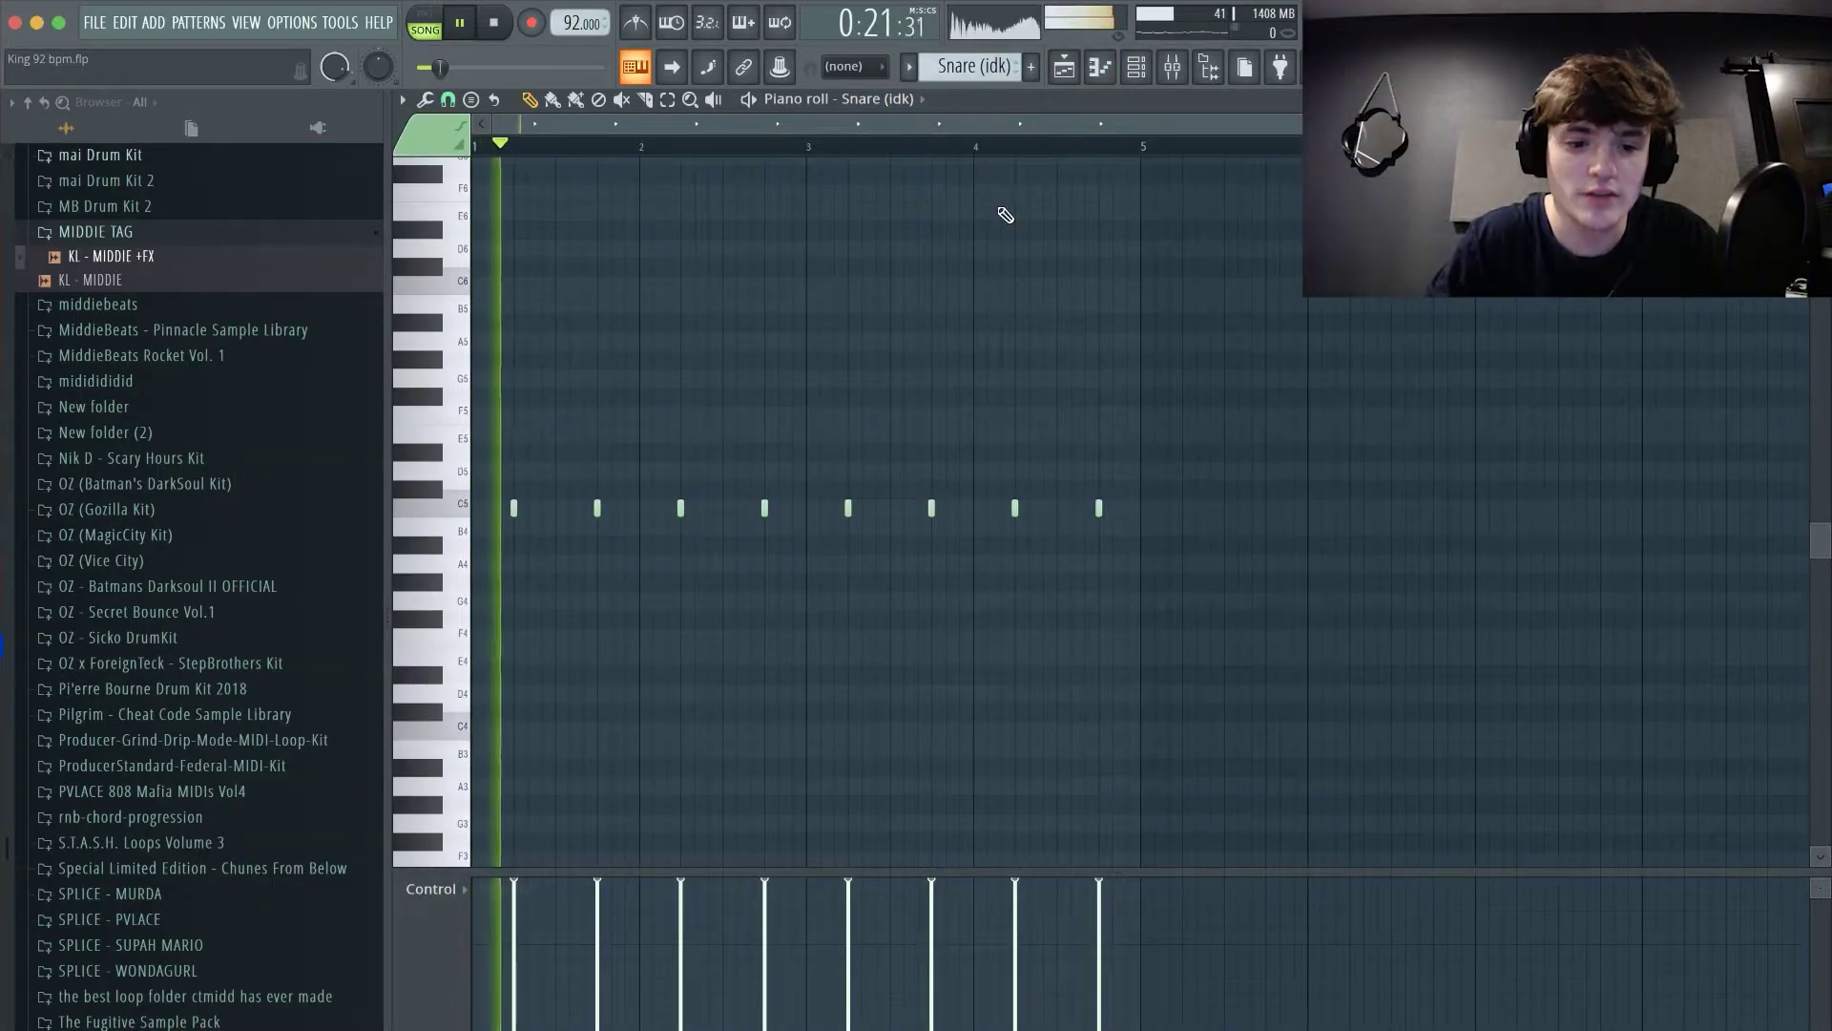
{"action": "key", "text": "space"}
{"action": "left_click", "coordinate": [1064, 66]}
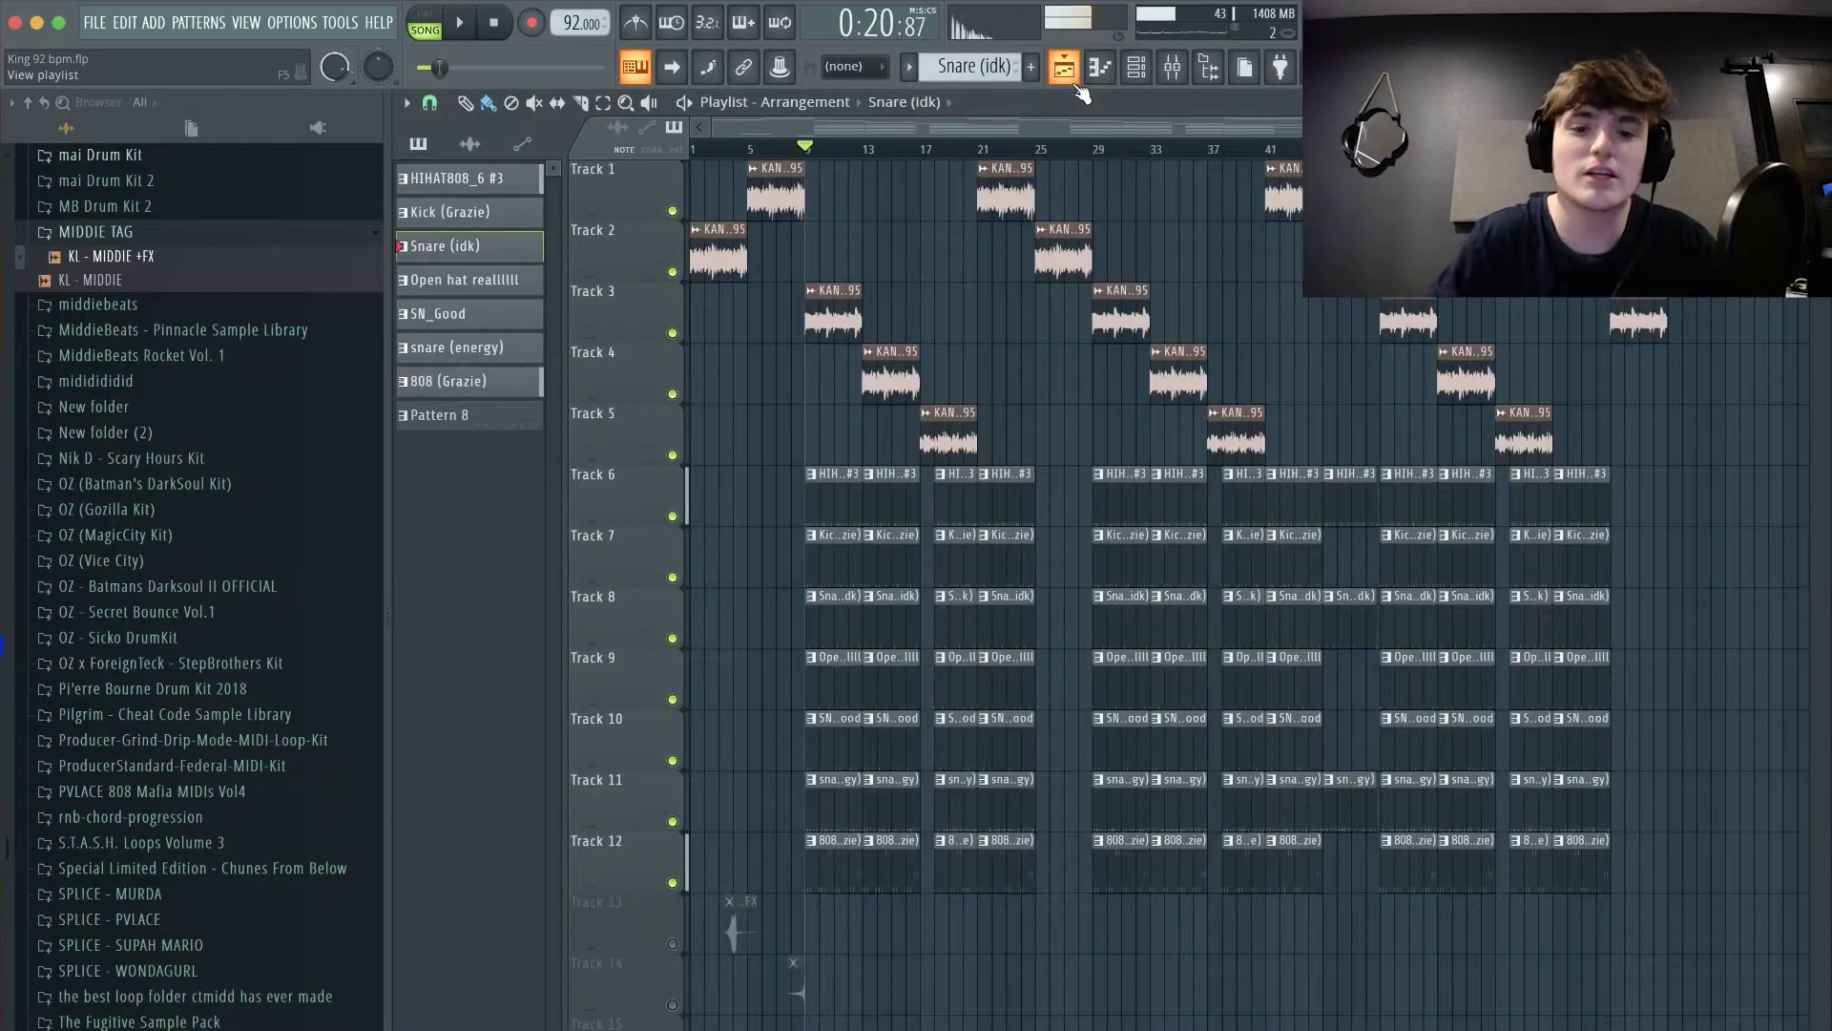
- Open the snare (energy) pattern in the piano roll, play it from its first bar, and return to the playlist
{"action": "double_click", "coordinate": [831, 819]}
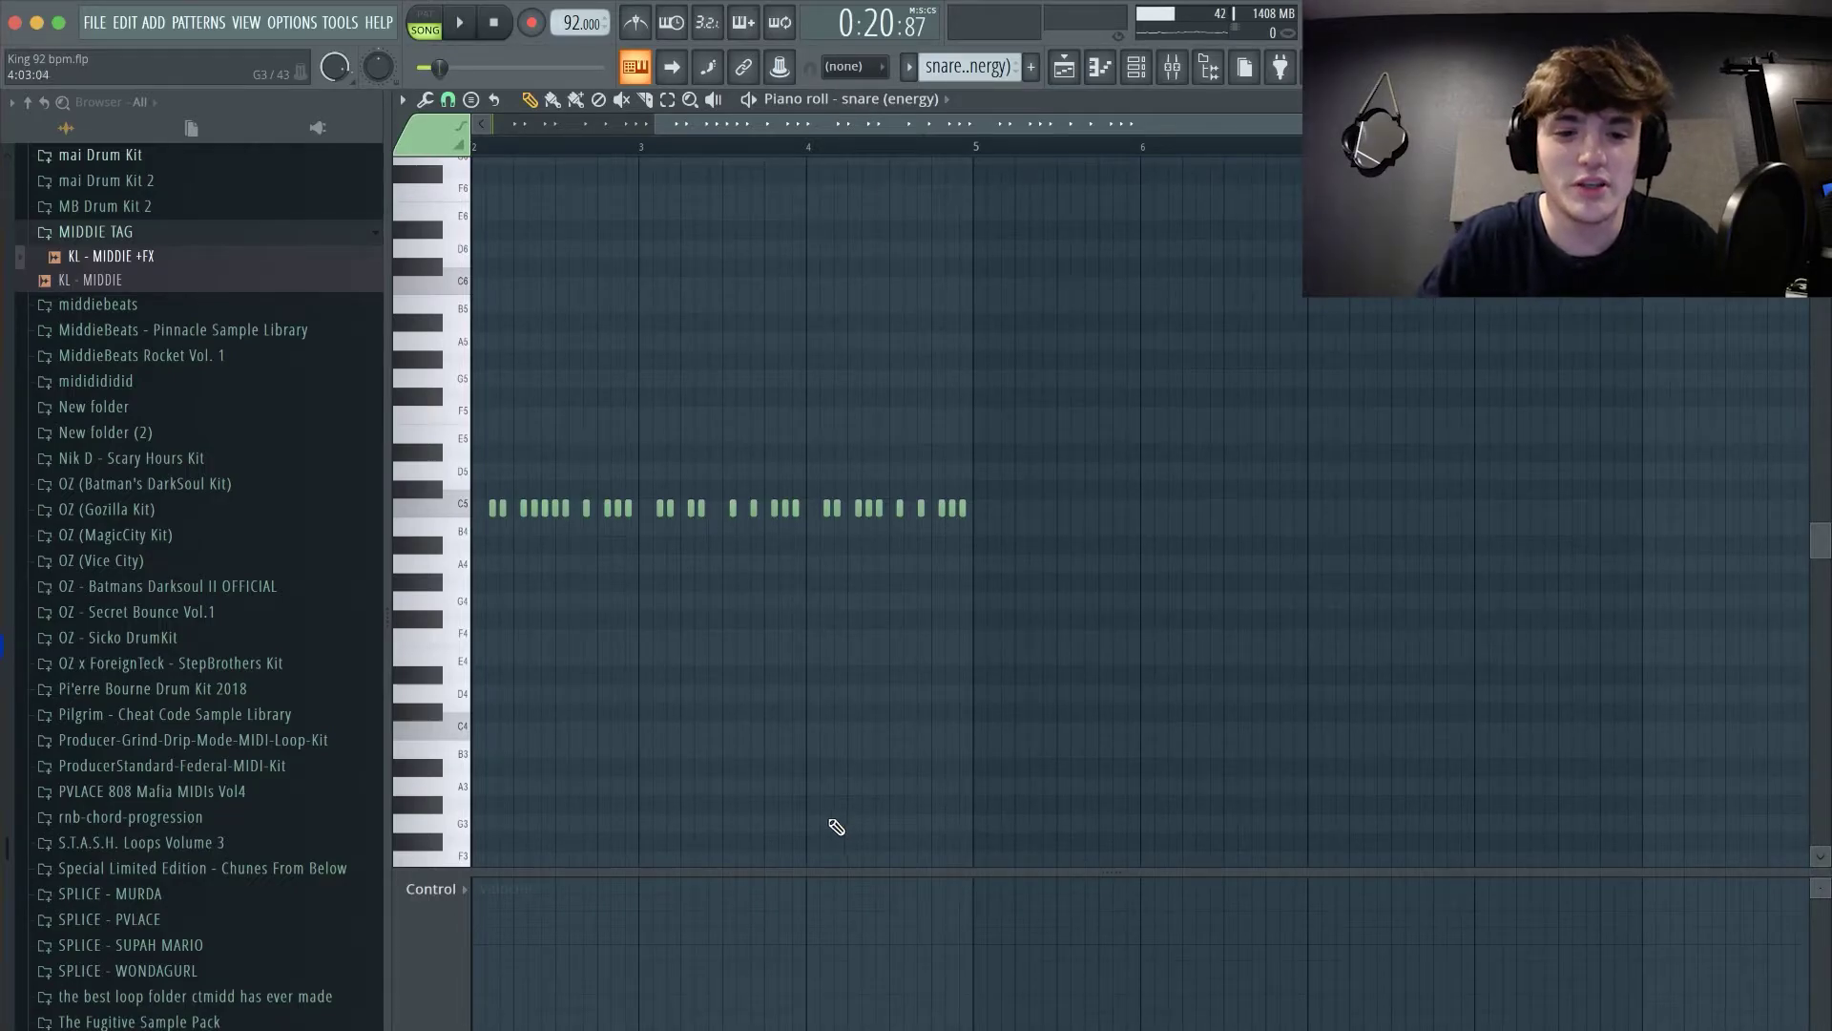
{"action": "left_click_drag", "start_coordinate": [764, 112], "coordinate": [427, 115]}
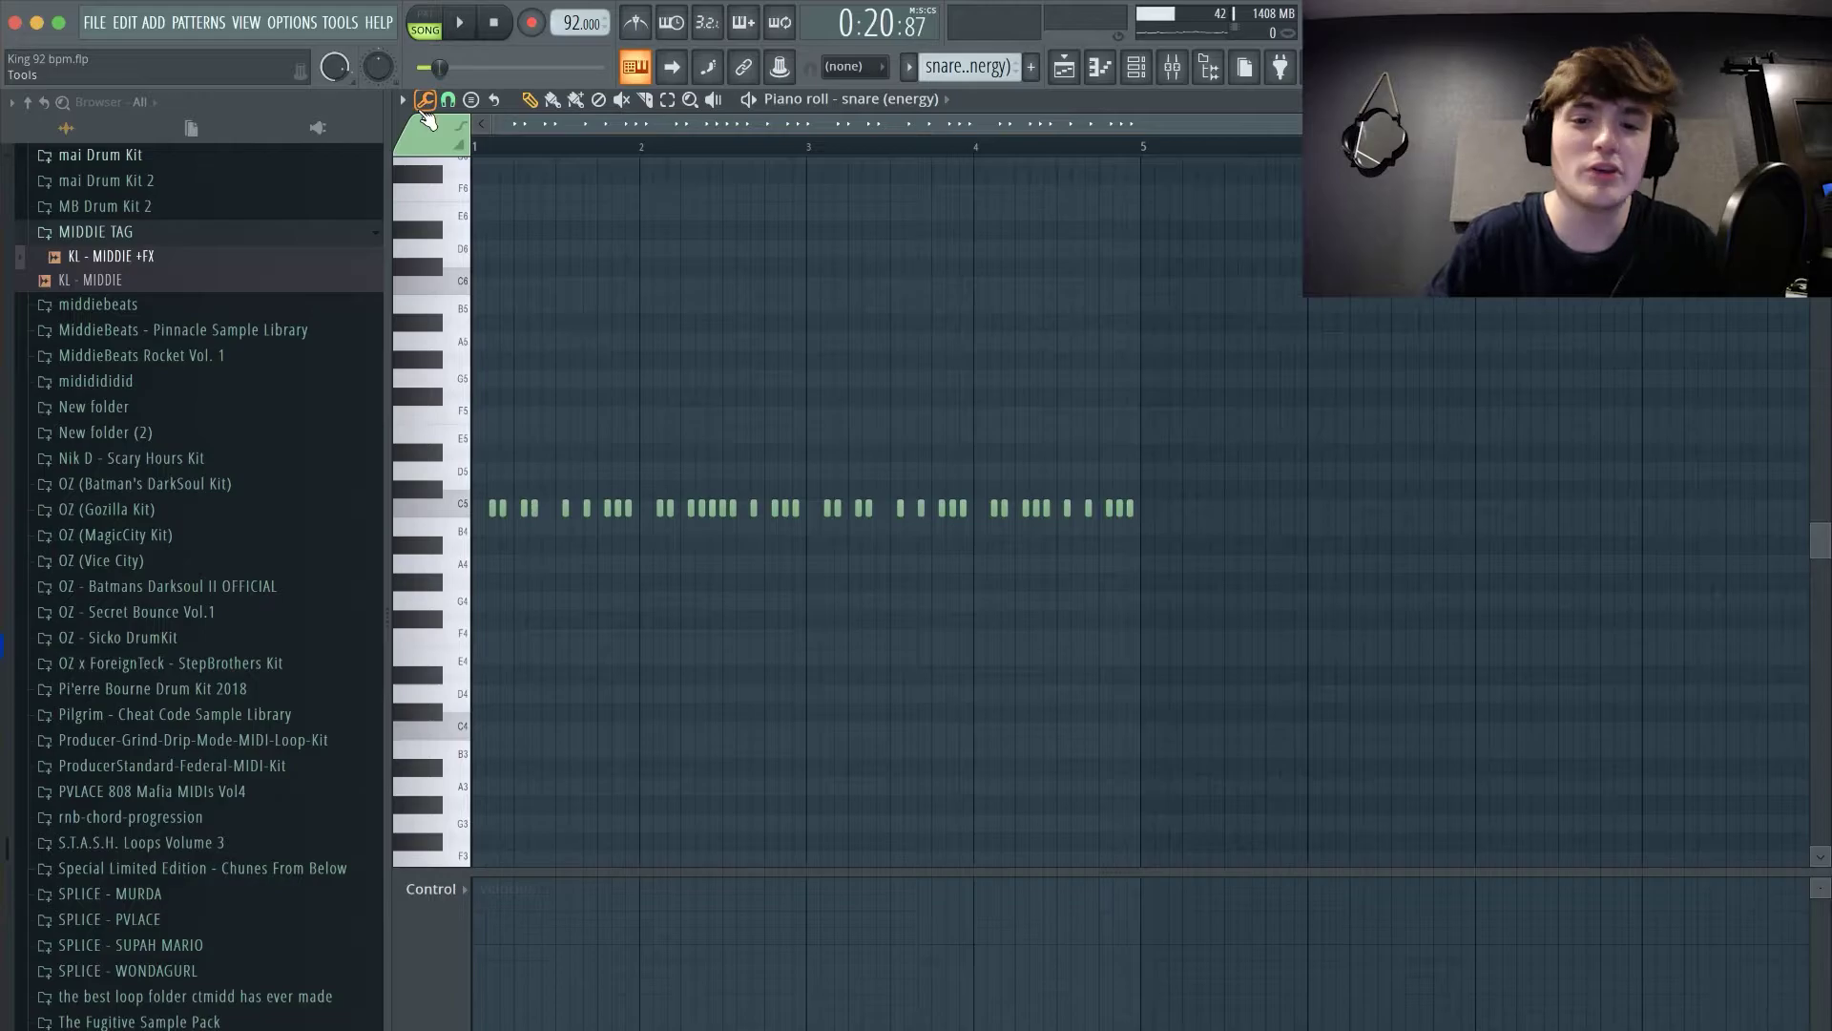
{"action": "key", "text": "space"}
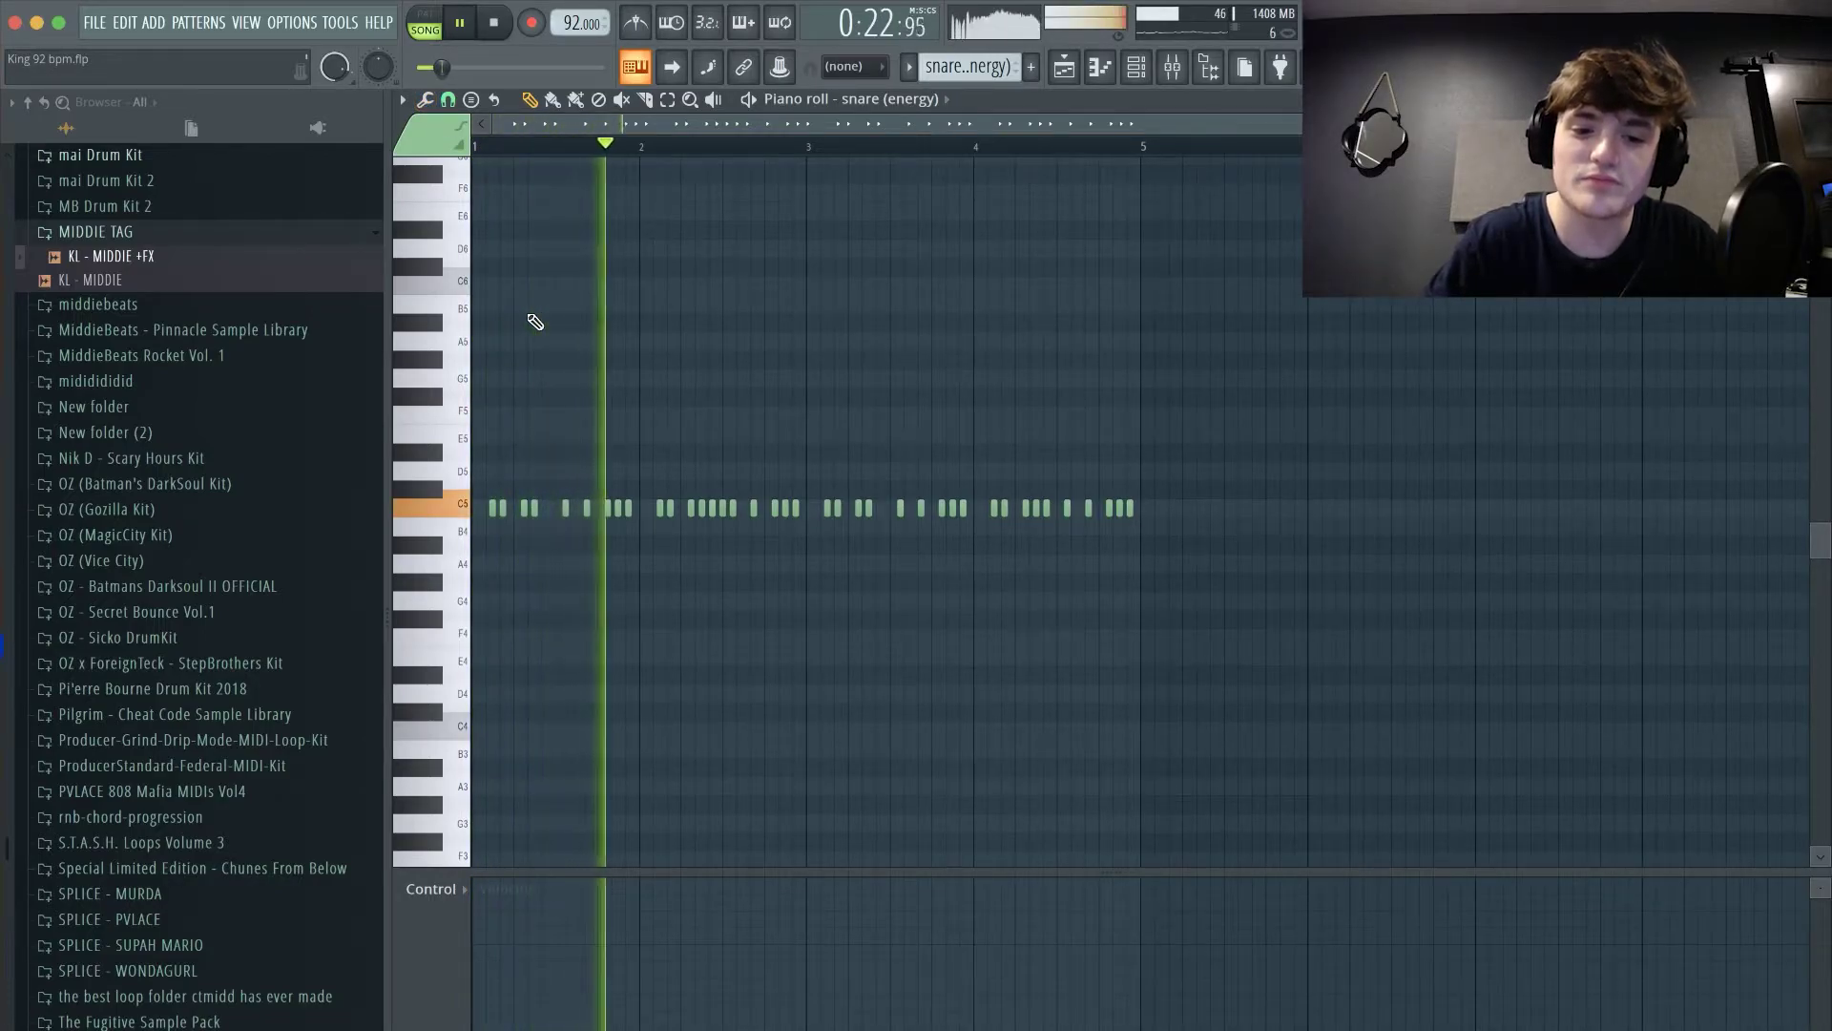
{"action": "key", "text": "space"}
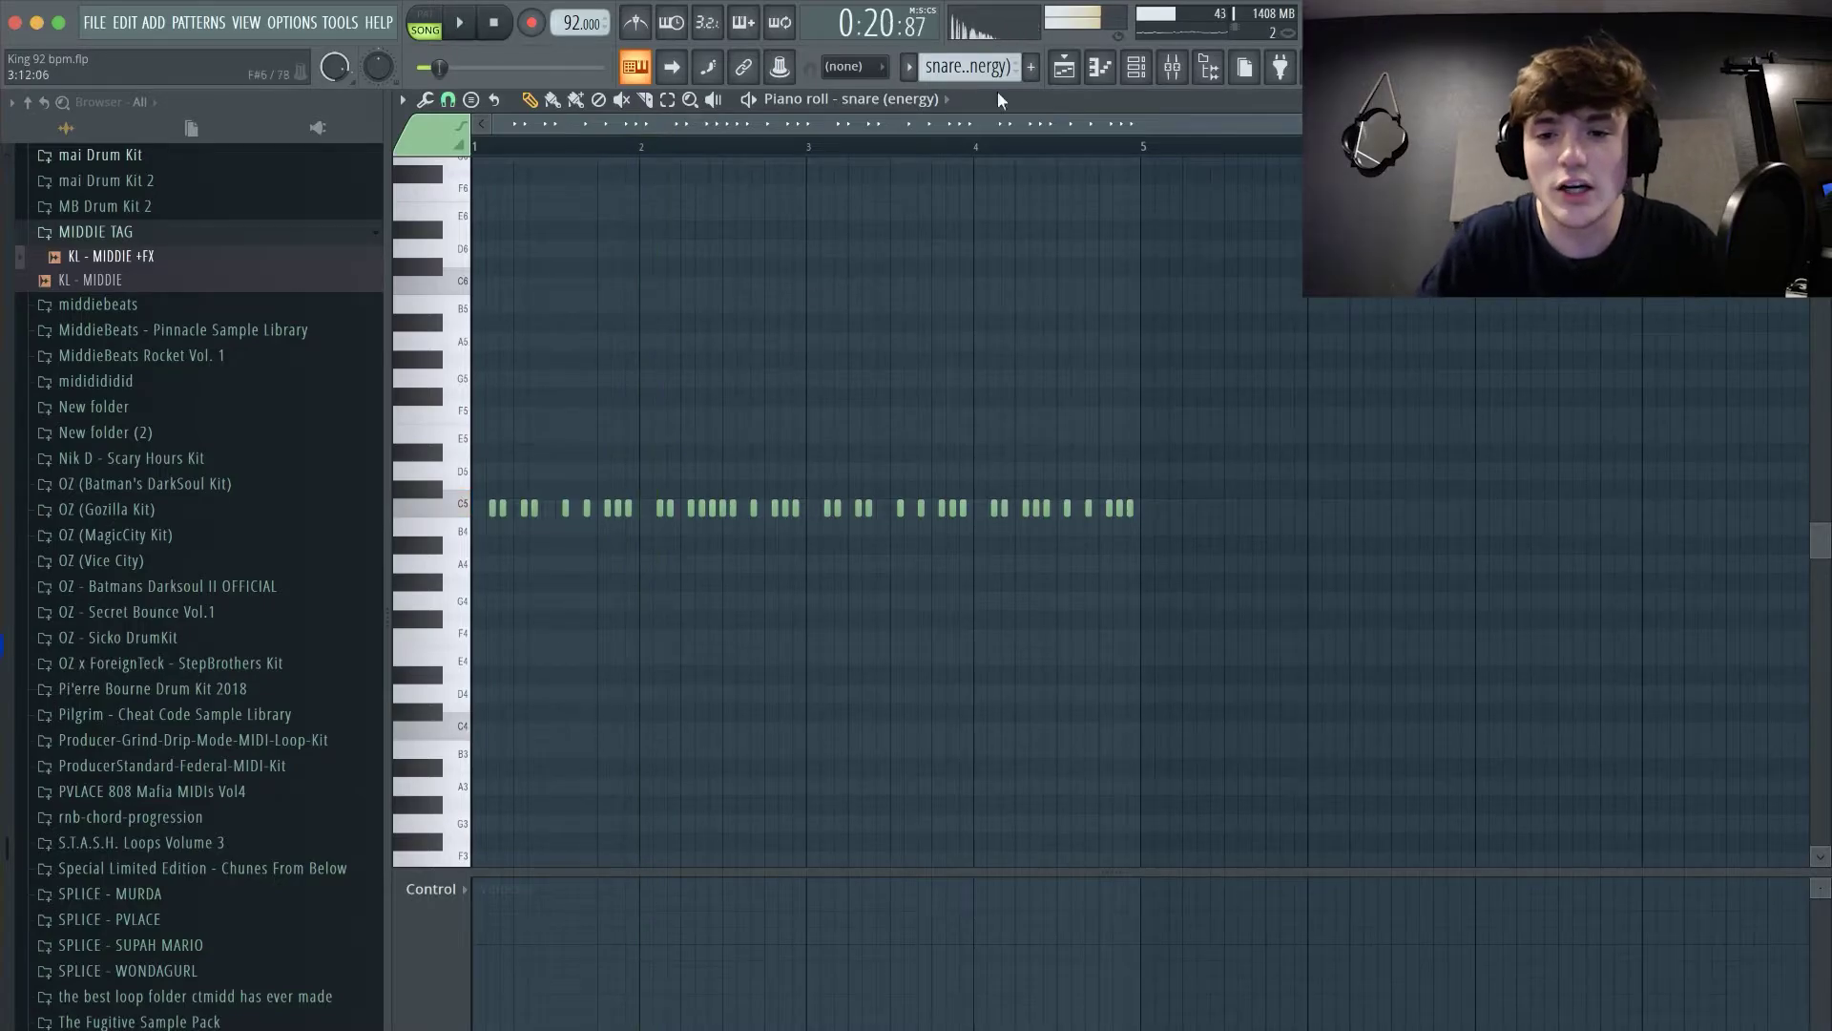
{"action": "left_click", "coordinate": [1064, 67]}
- Examine the snare (energy) pattern in the channel rack and the piano roll, finishing in the playlist with the channel rack closed
{"action": "left_click", "coordinate": [1136, 67]}
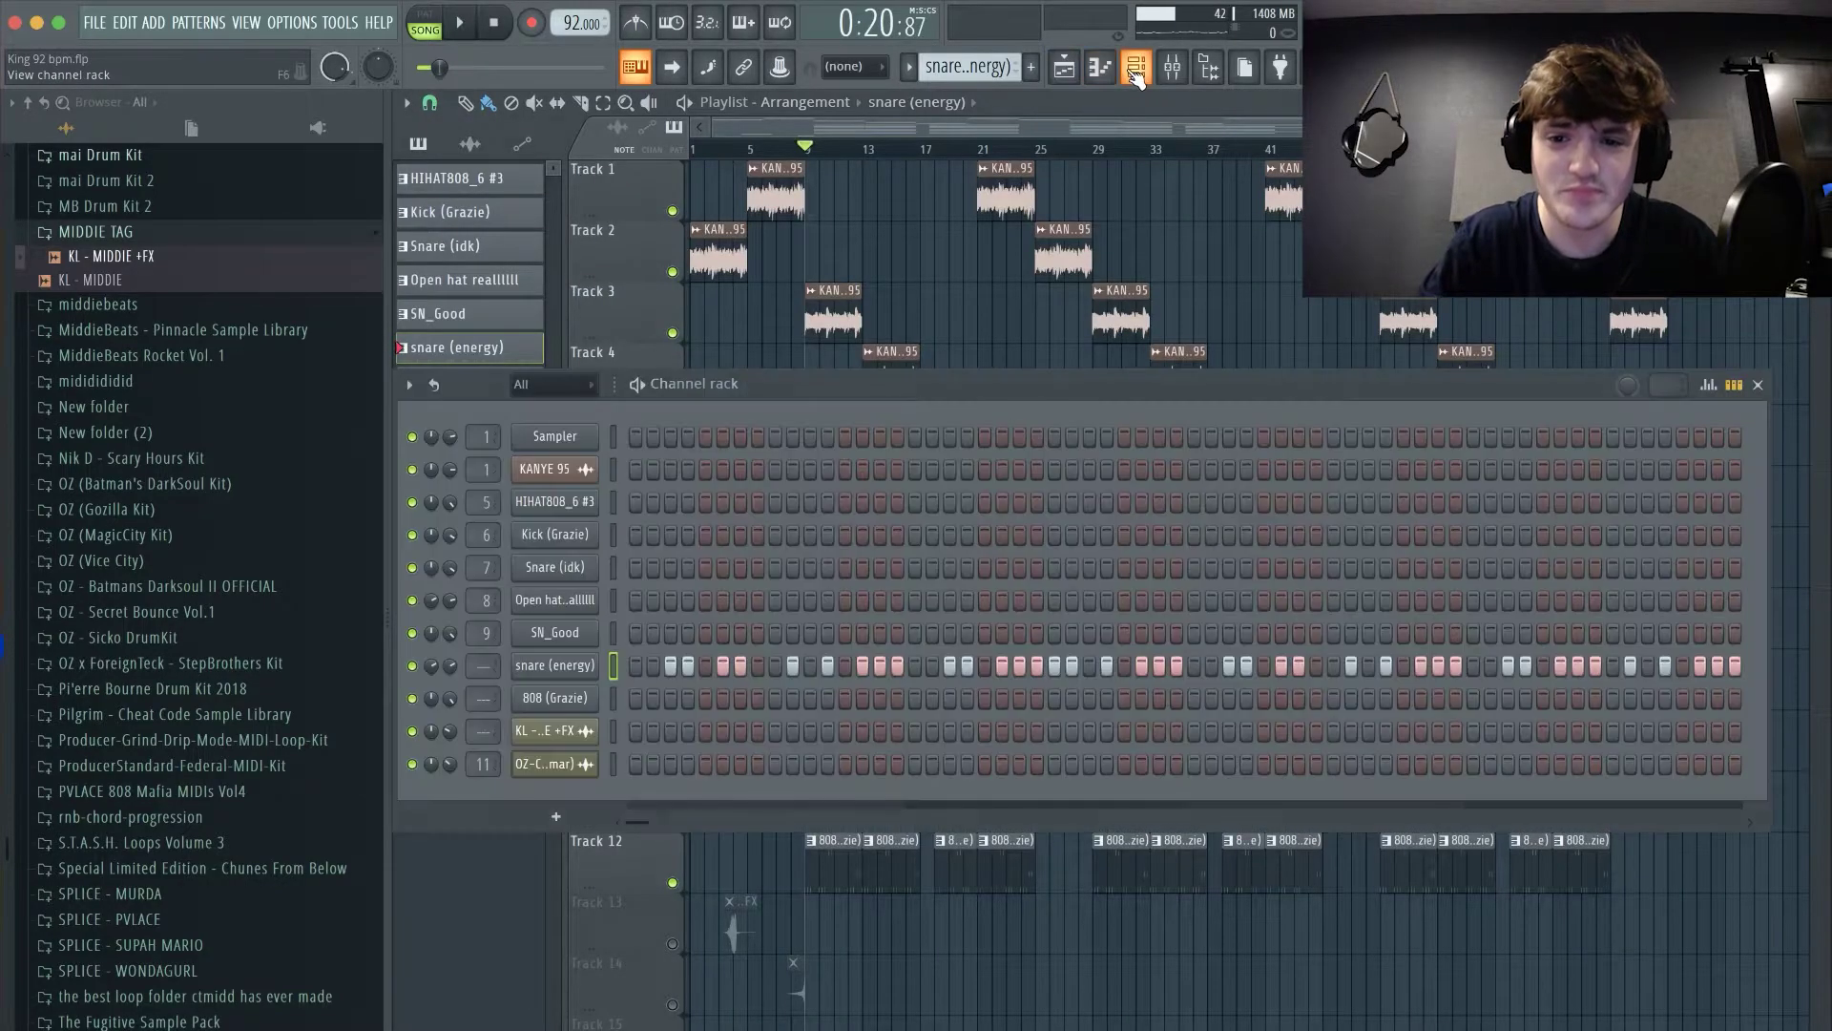
{"action": "left_click", "coordinate": [1136, 67]}
{"action": "double_click", "coordinate": [832, 808]}
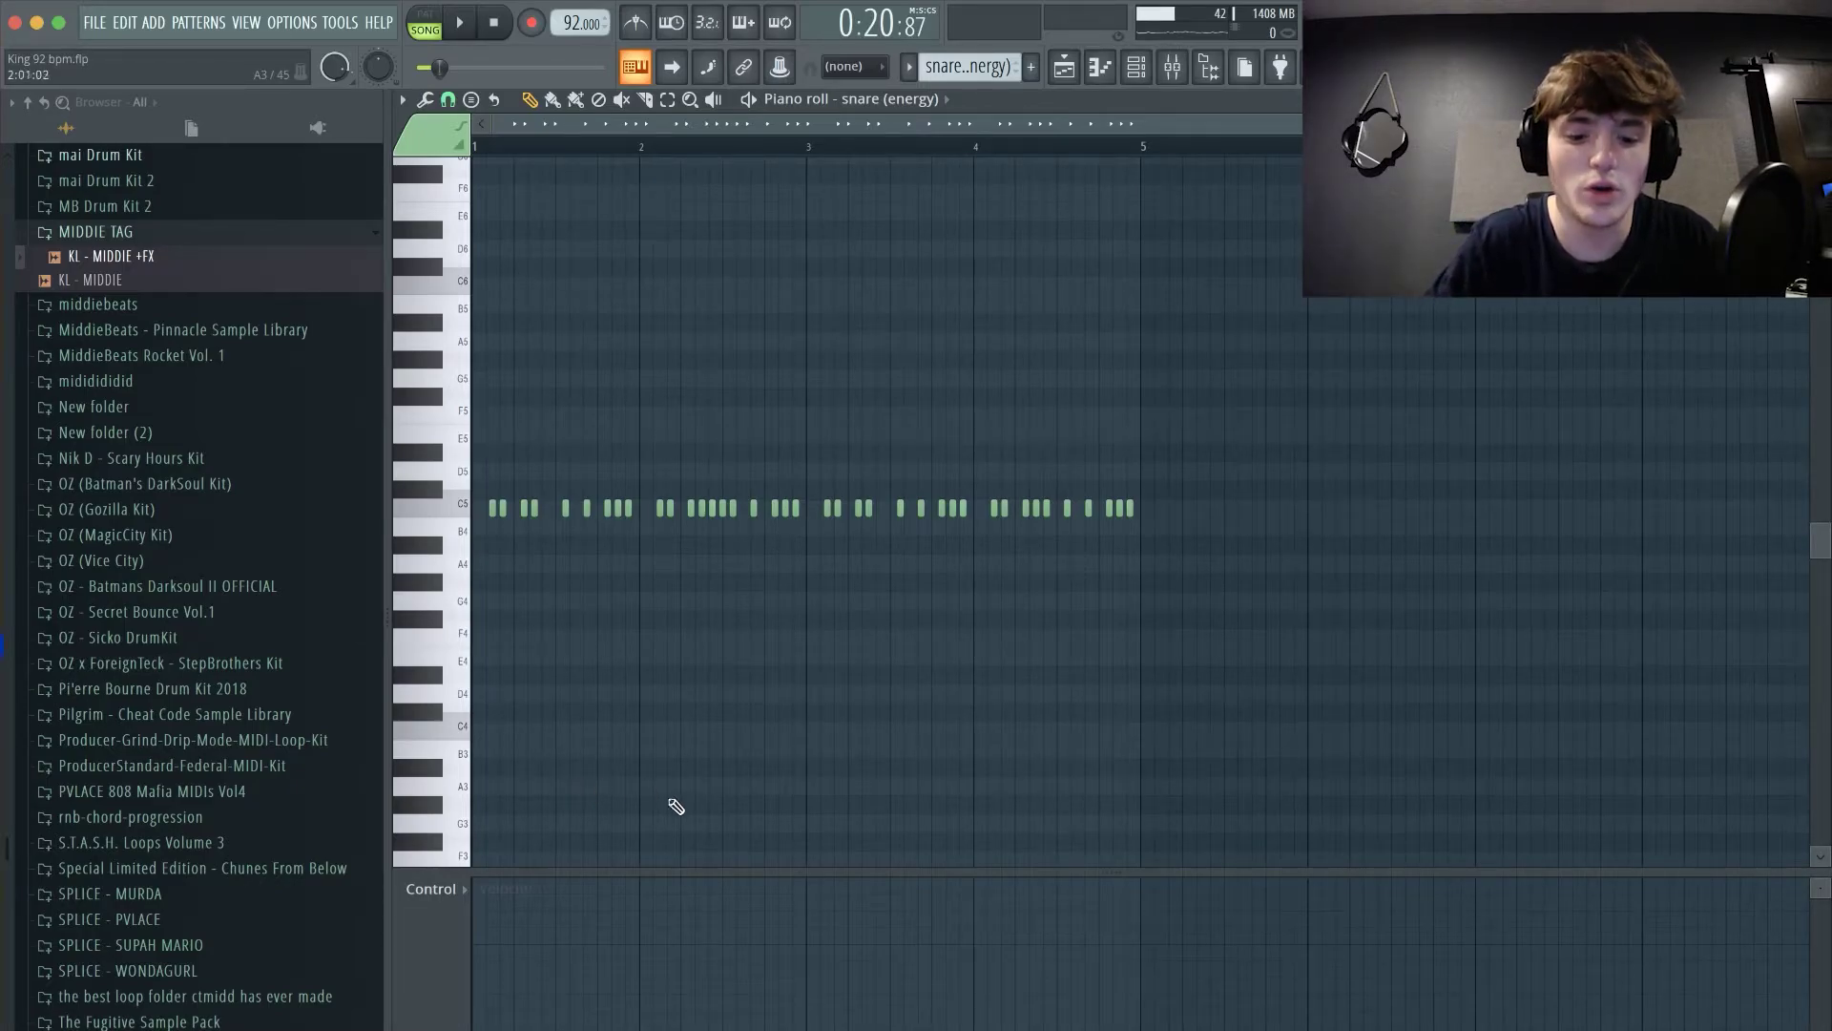
{"action": "left_click", "coordinate": [1083, 73]}
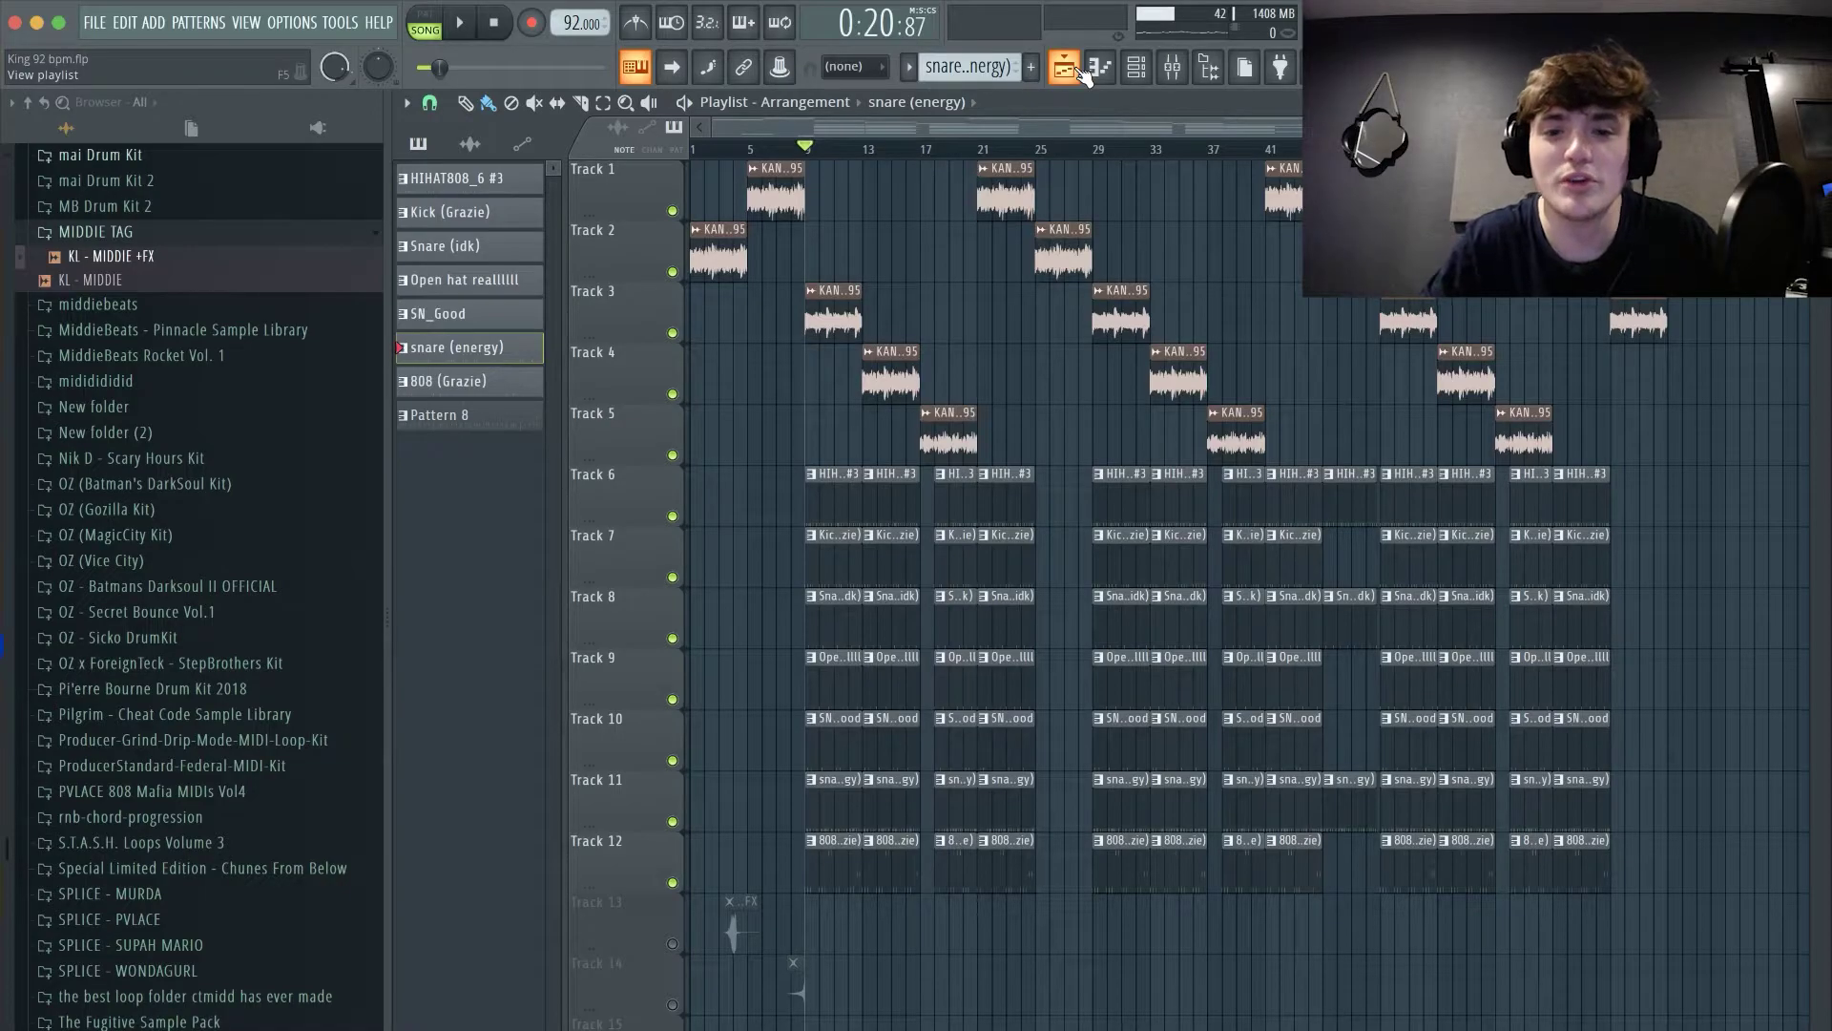
{"action": "left_click", "coordinate": [1136, 75]}
{"action": "left_click", "coordinate": [1137, 79]}
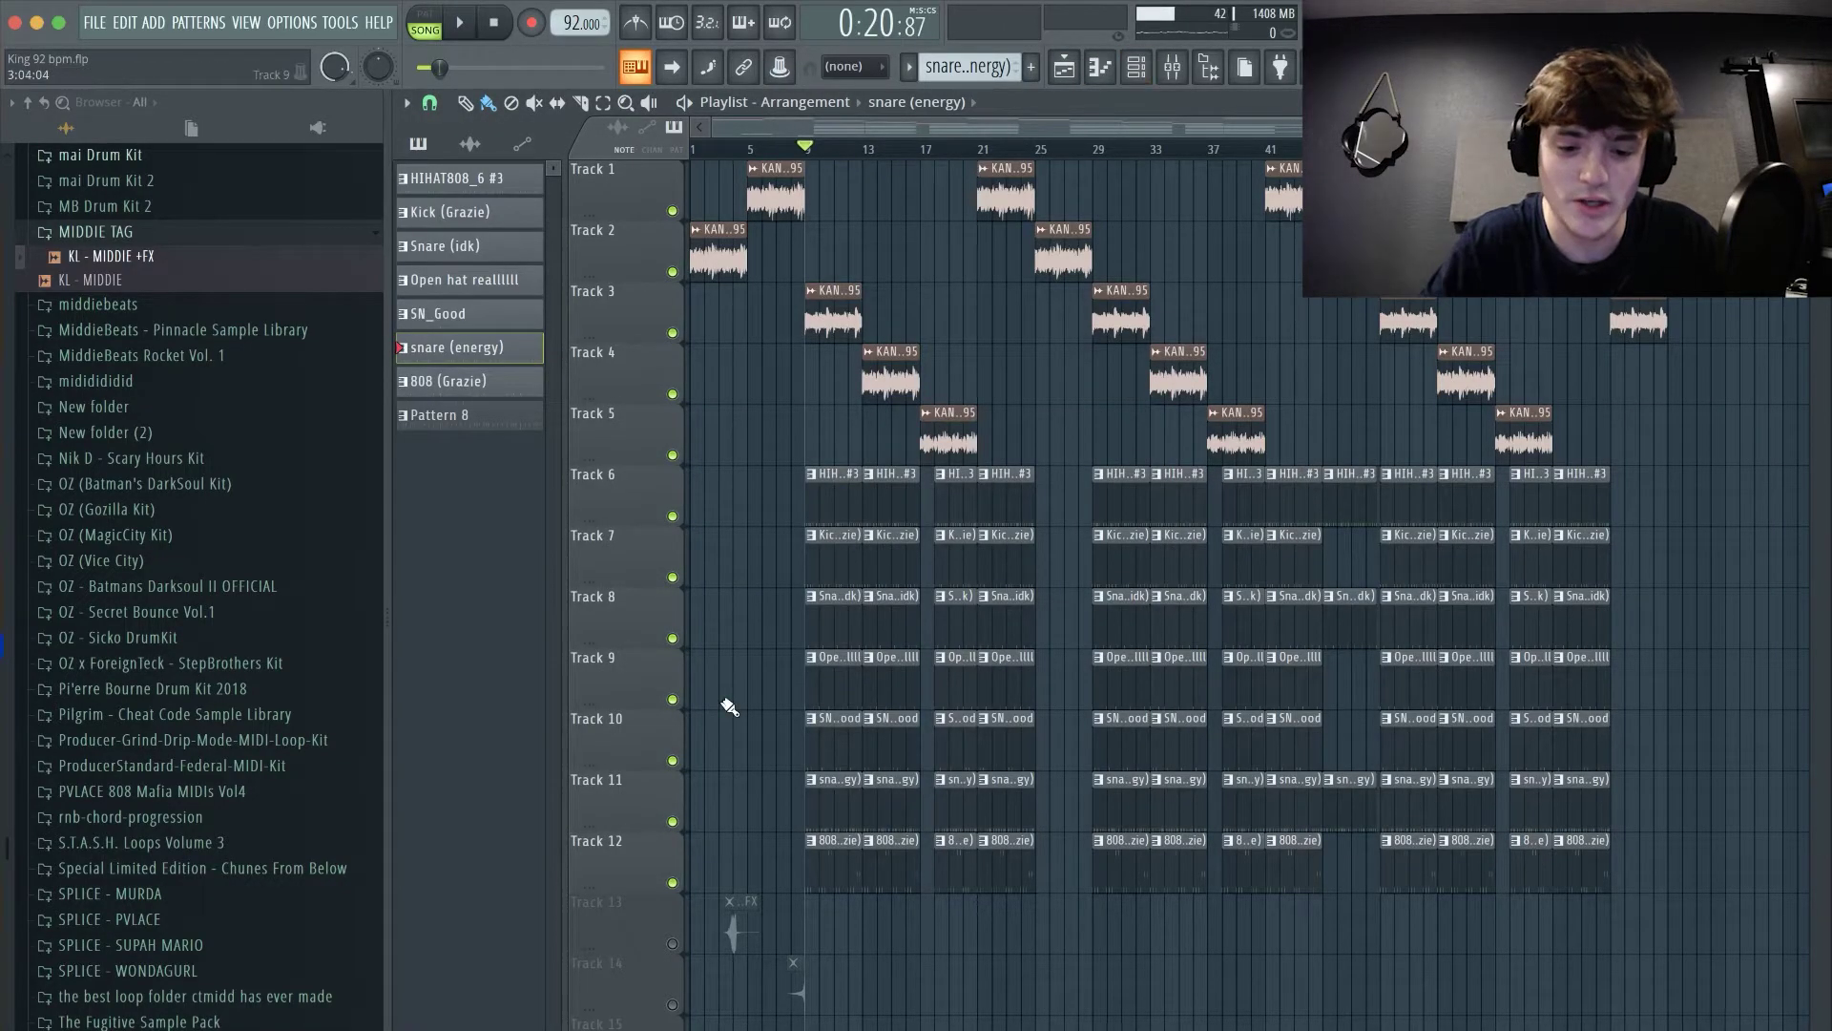
- Play the beat with Track 11 muted, unmute the track to compare the drums with the snare (energy) pattern, and stop playback
{"action": "left_click", "coordinate": [673, 823]}
{"action": "key", "text": "space"}
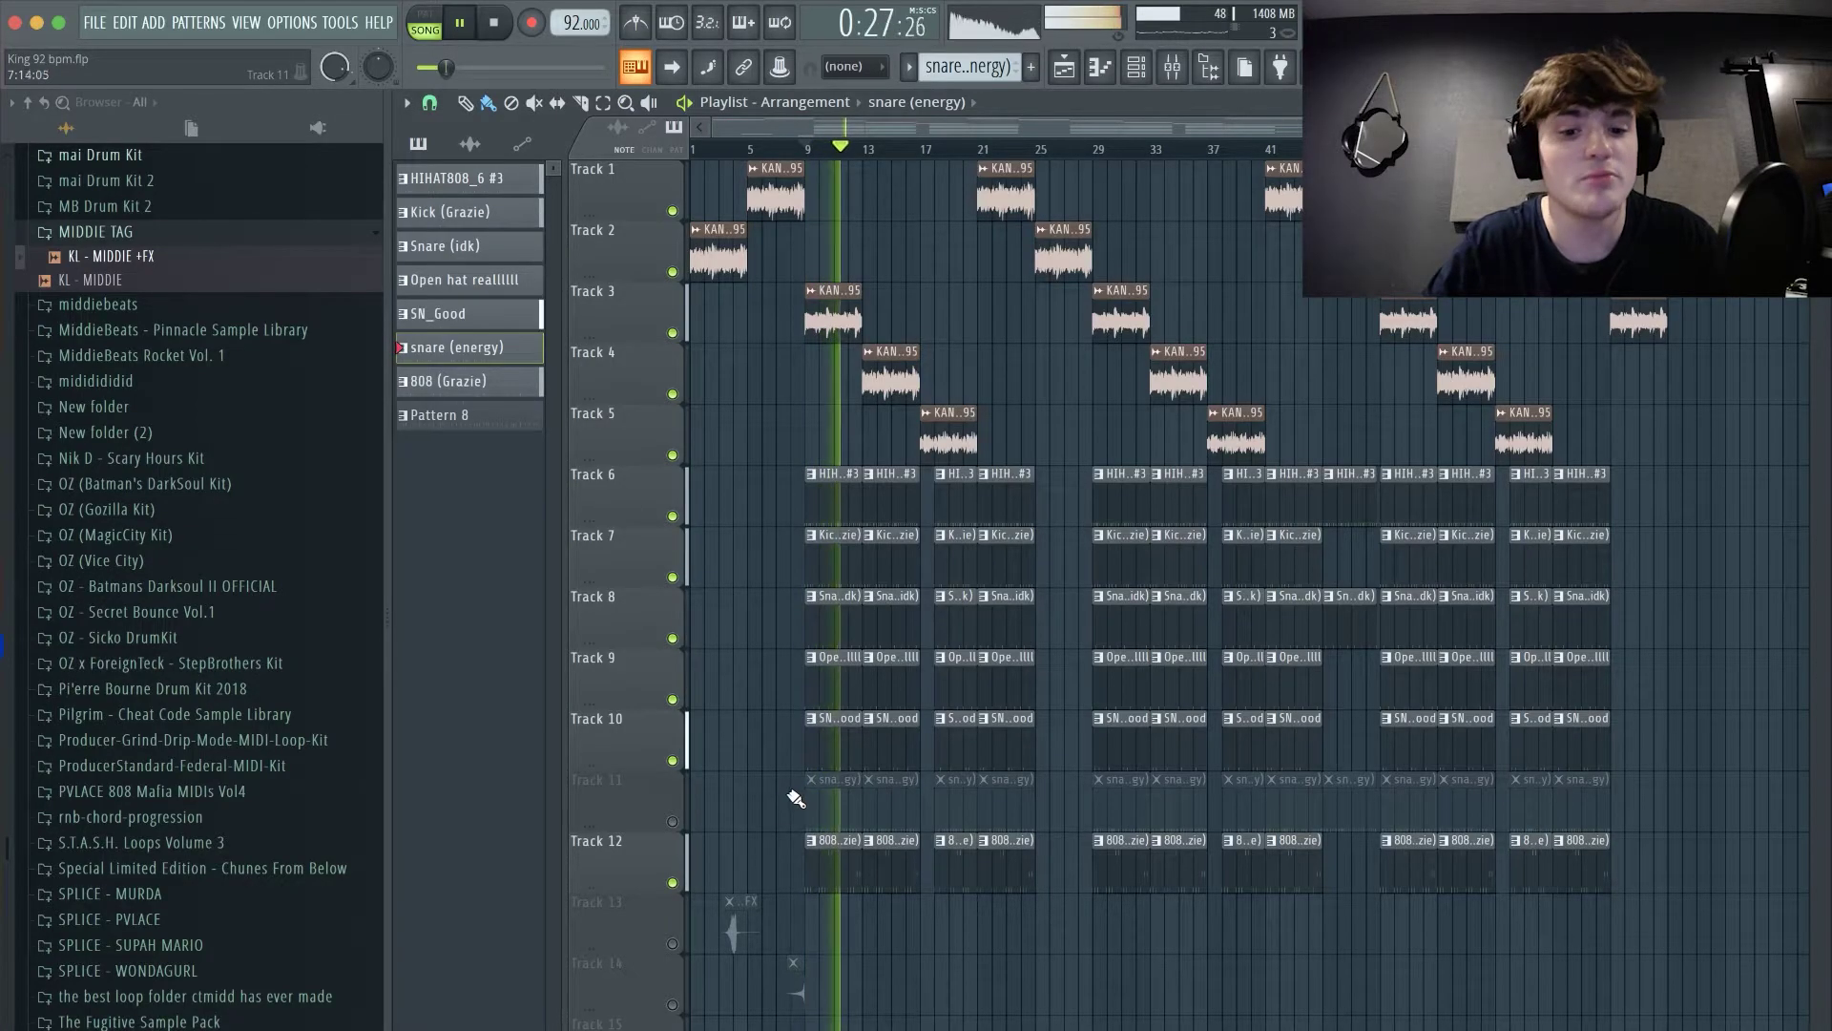
{"action": "left_click", "coordinate": [673, 821]}
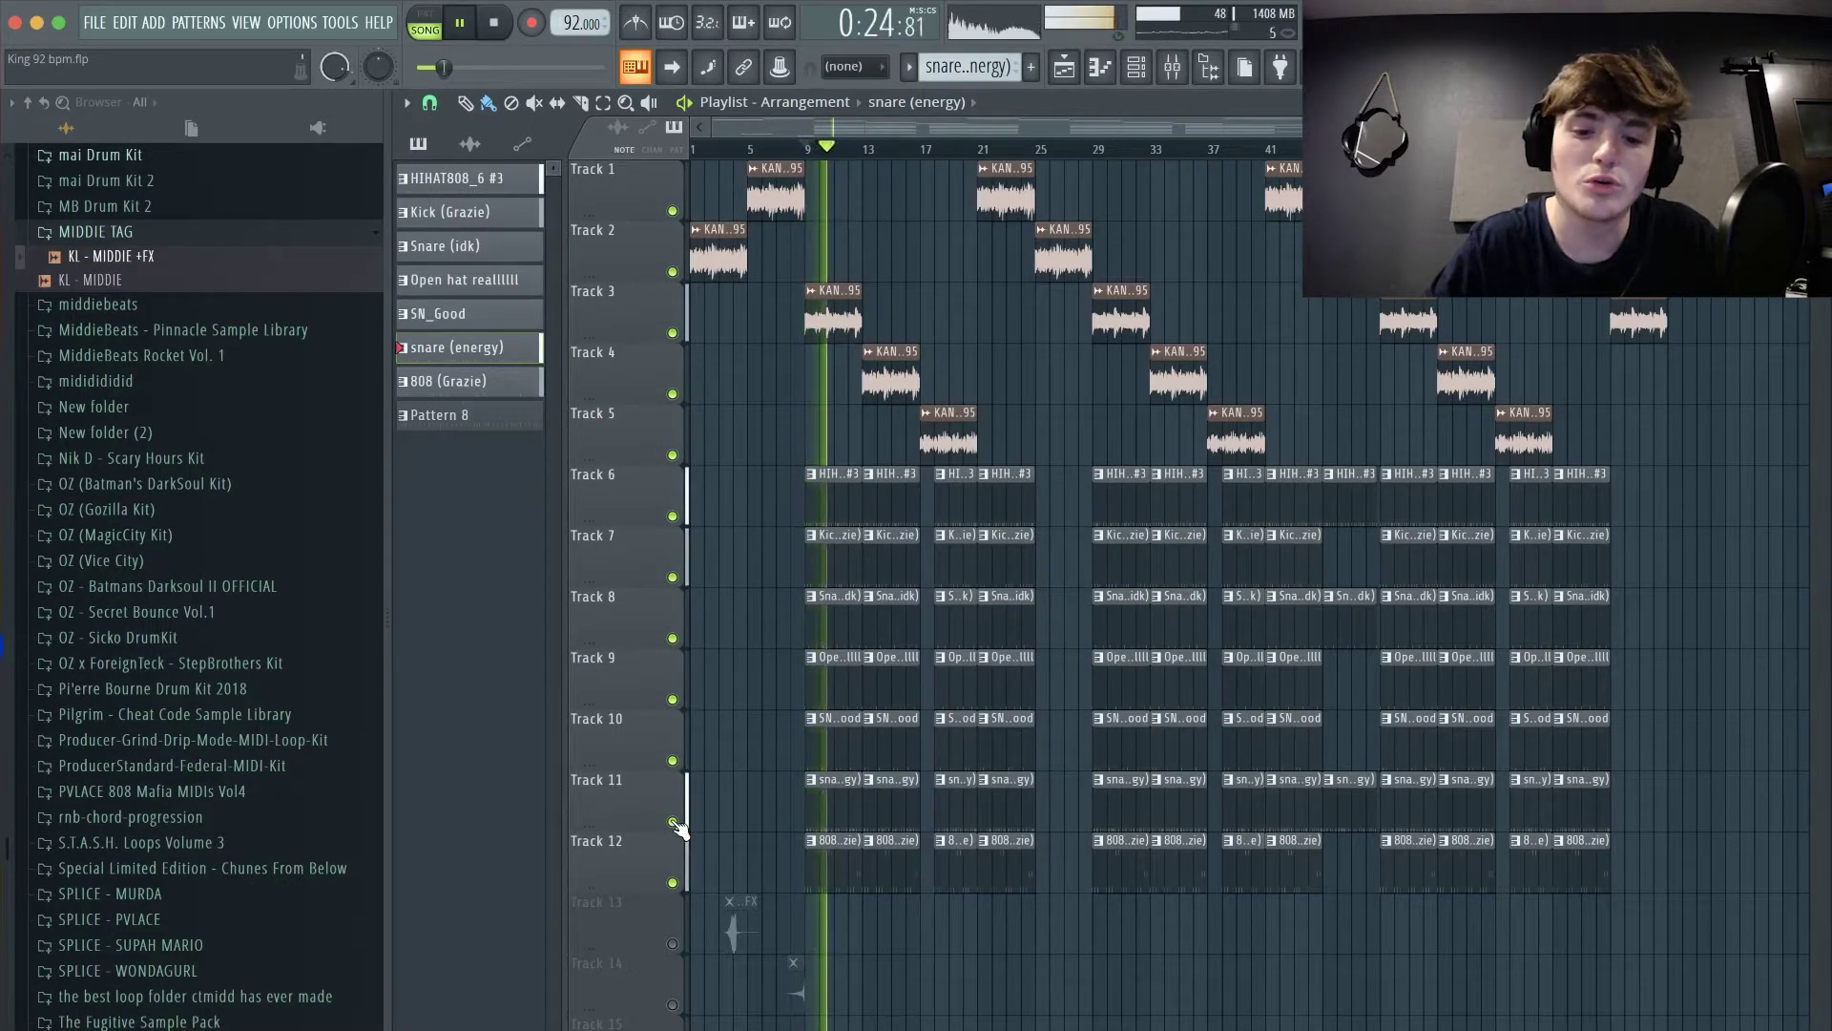
{"action": "key", "text": "space"}
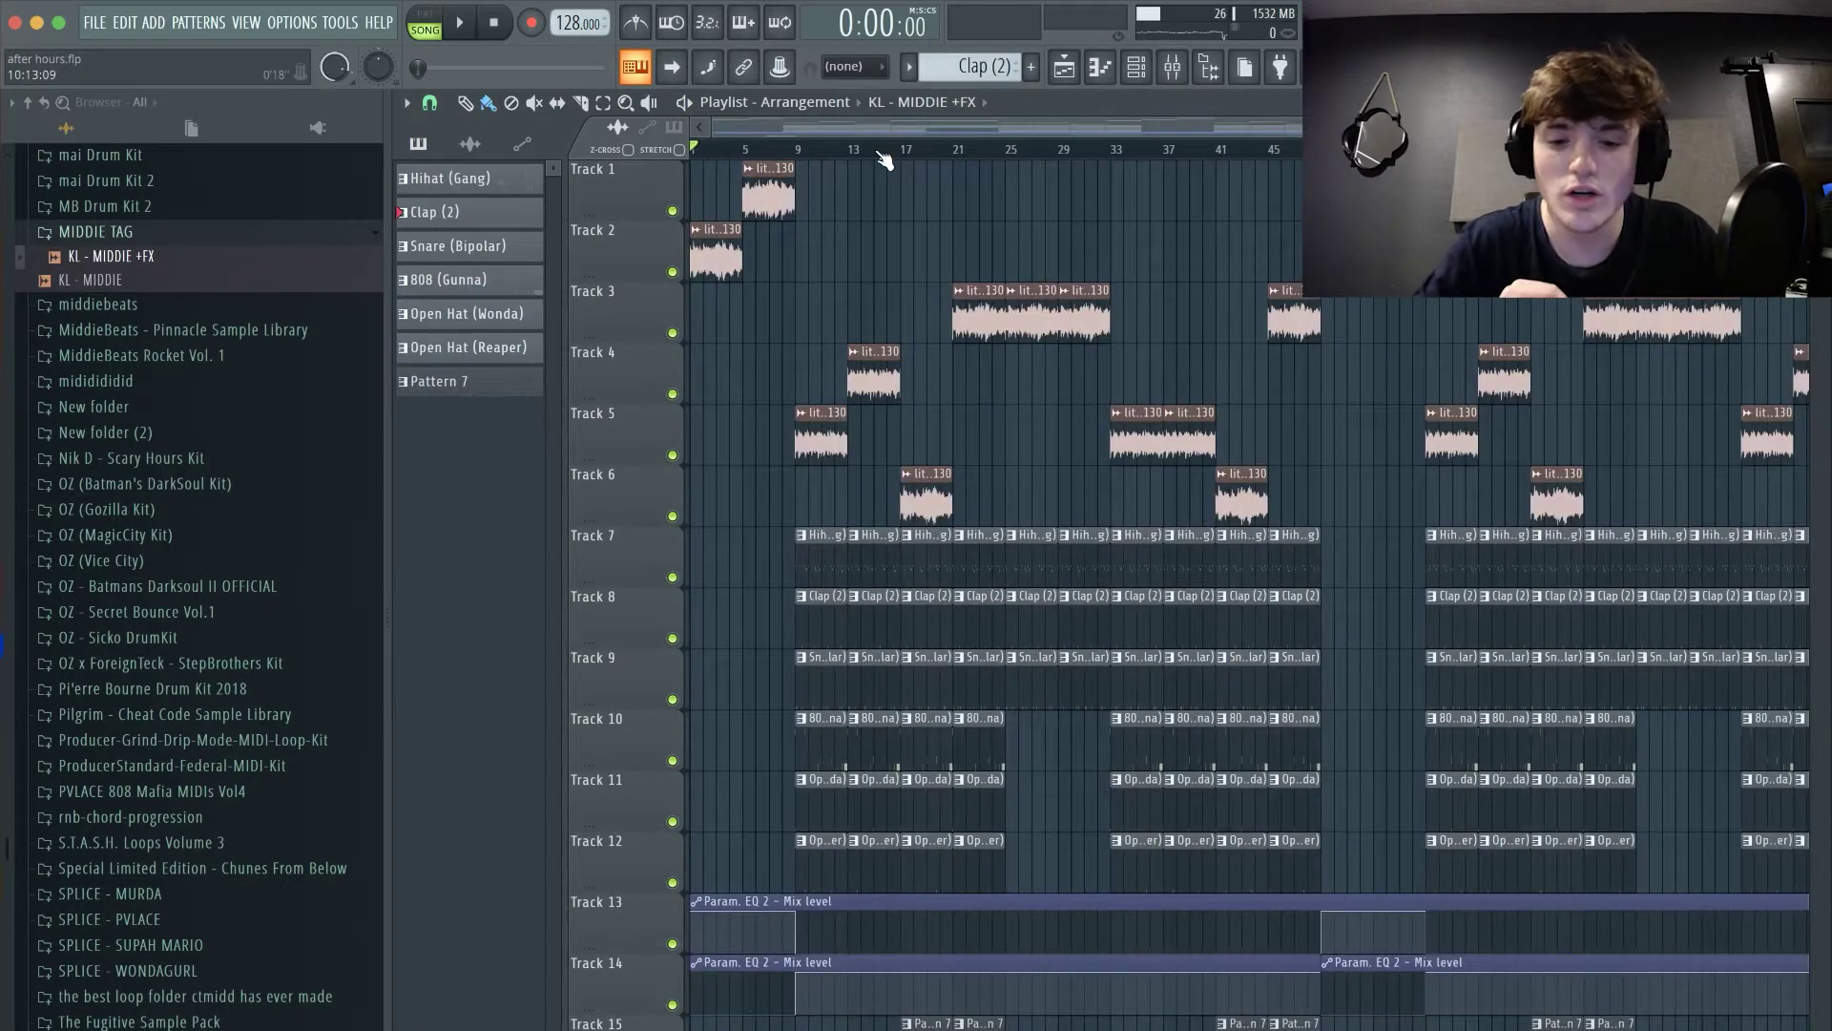
- Set the playback start of the after hours.flp arrangement to bar 9, listen to the beat with its drums, and stop playback
{"action": "left_click", "coordinate": [795, 151]}
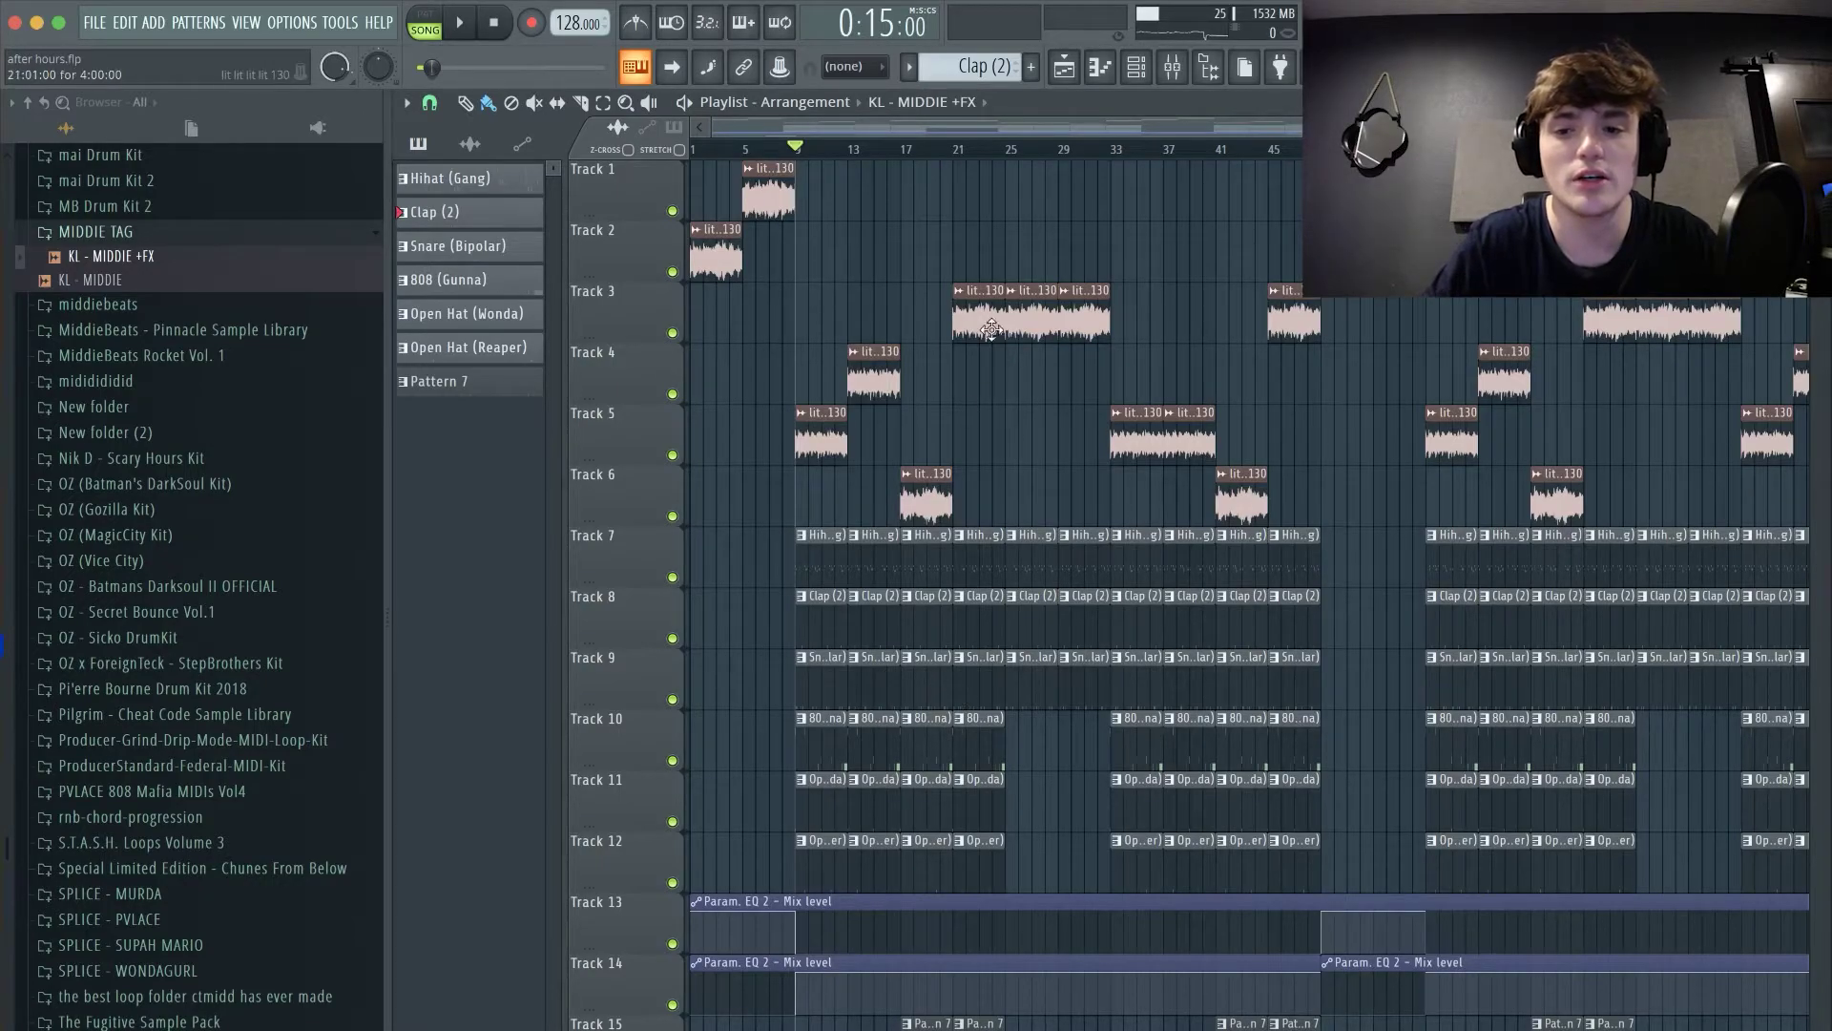
{"action": "scroll", "coordinate": [902, 156], "scroll_direction": "down", "scroll_amount": 2}
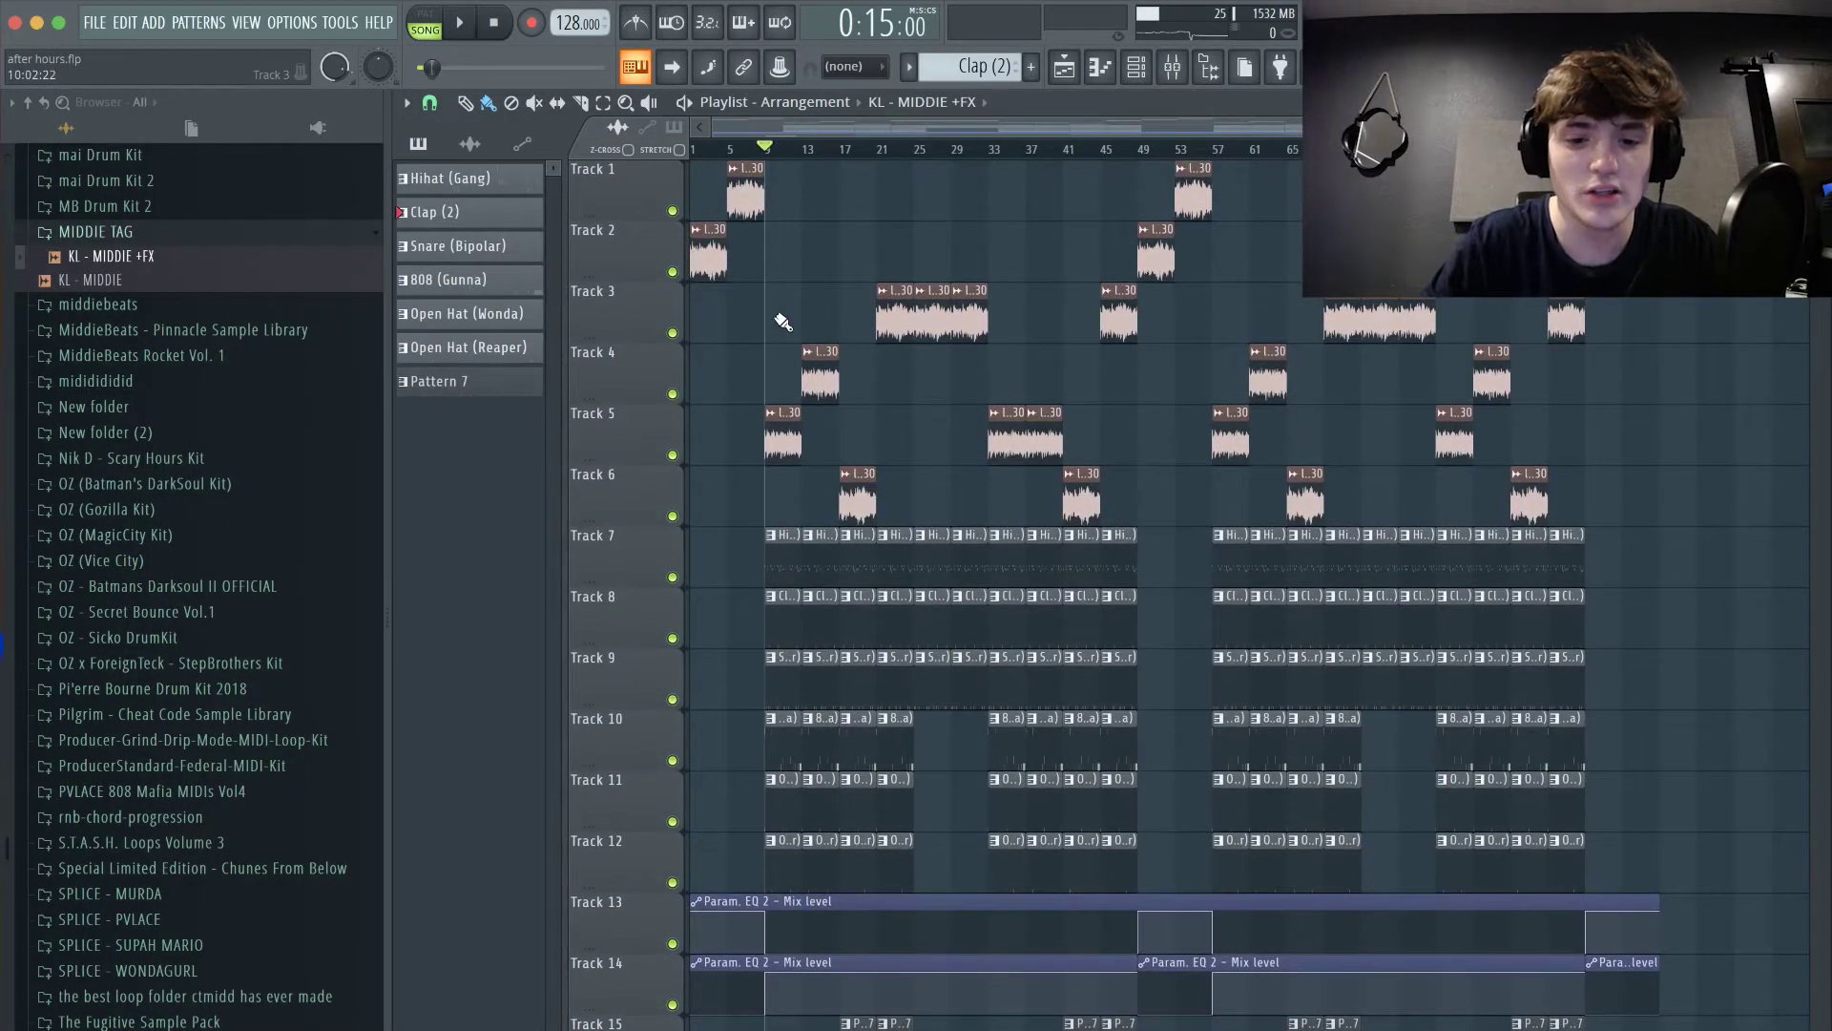
{"action": "scroll", "coordinate": [777, 322], "scroll_direction": "up", "scroll_amount": 3}
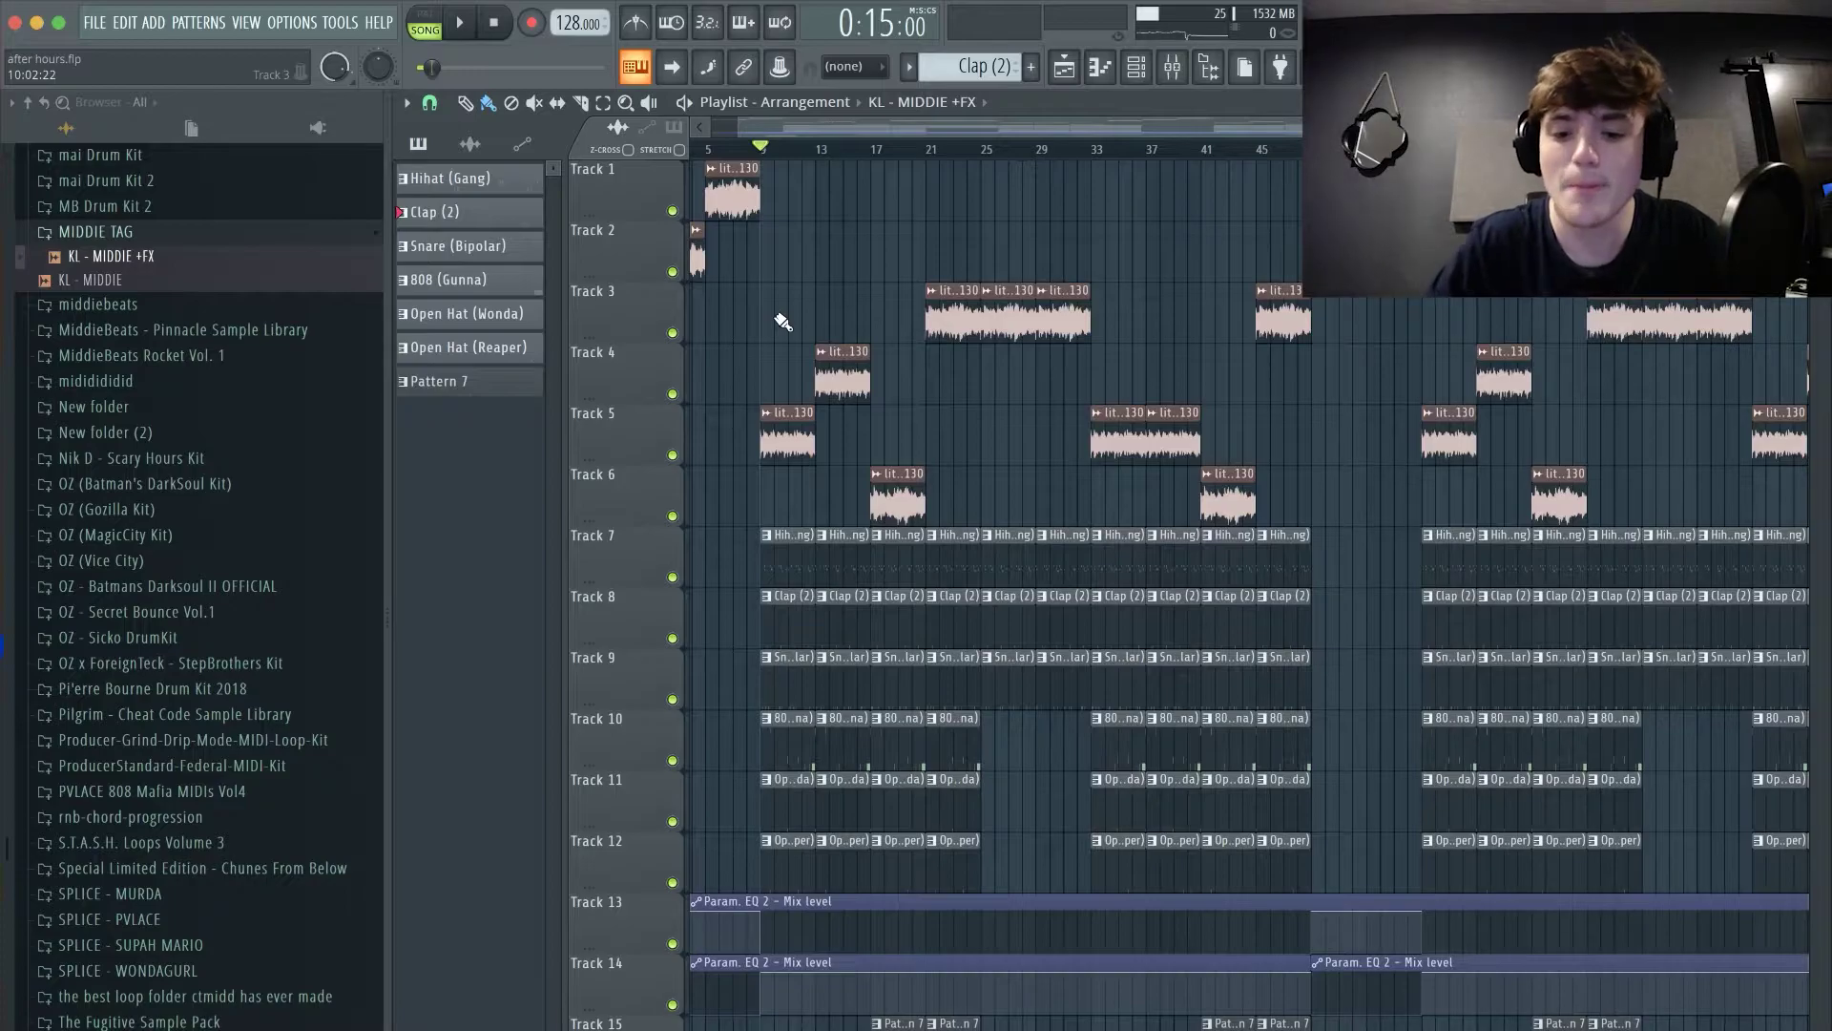
{"action": "key", "text": "space"}
{"action": "left_click", "coordinate": [1064, 67]}
{"action": "left_click", "coordinate": [1064, 66]}
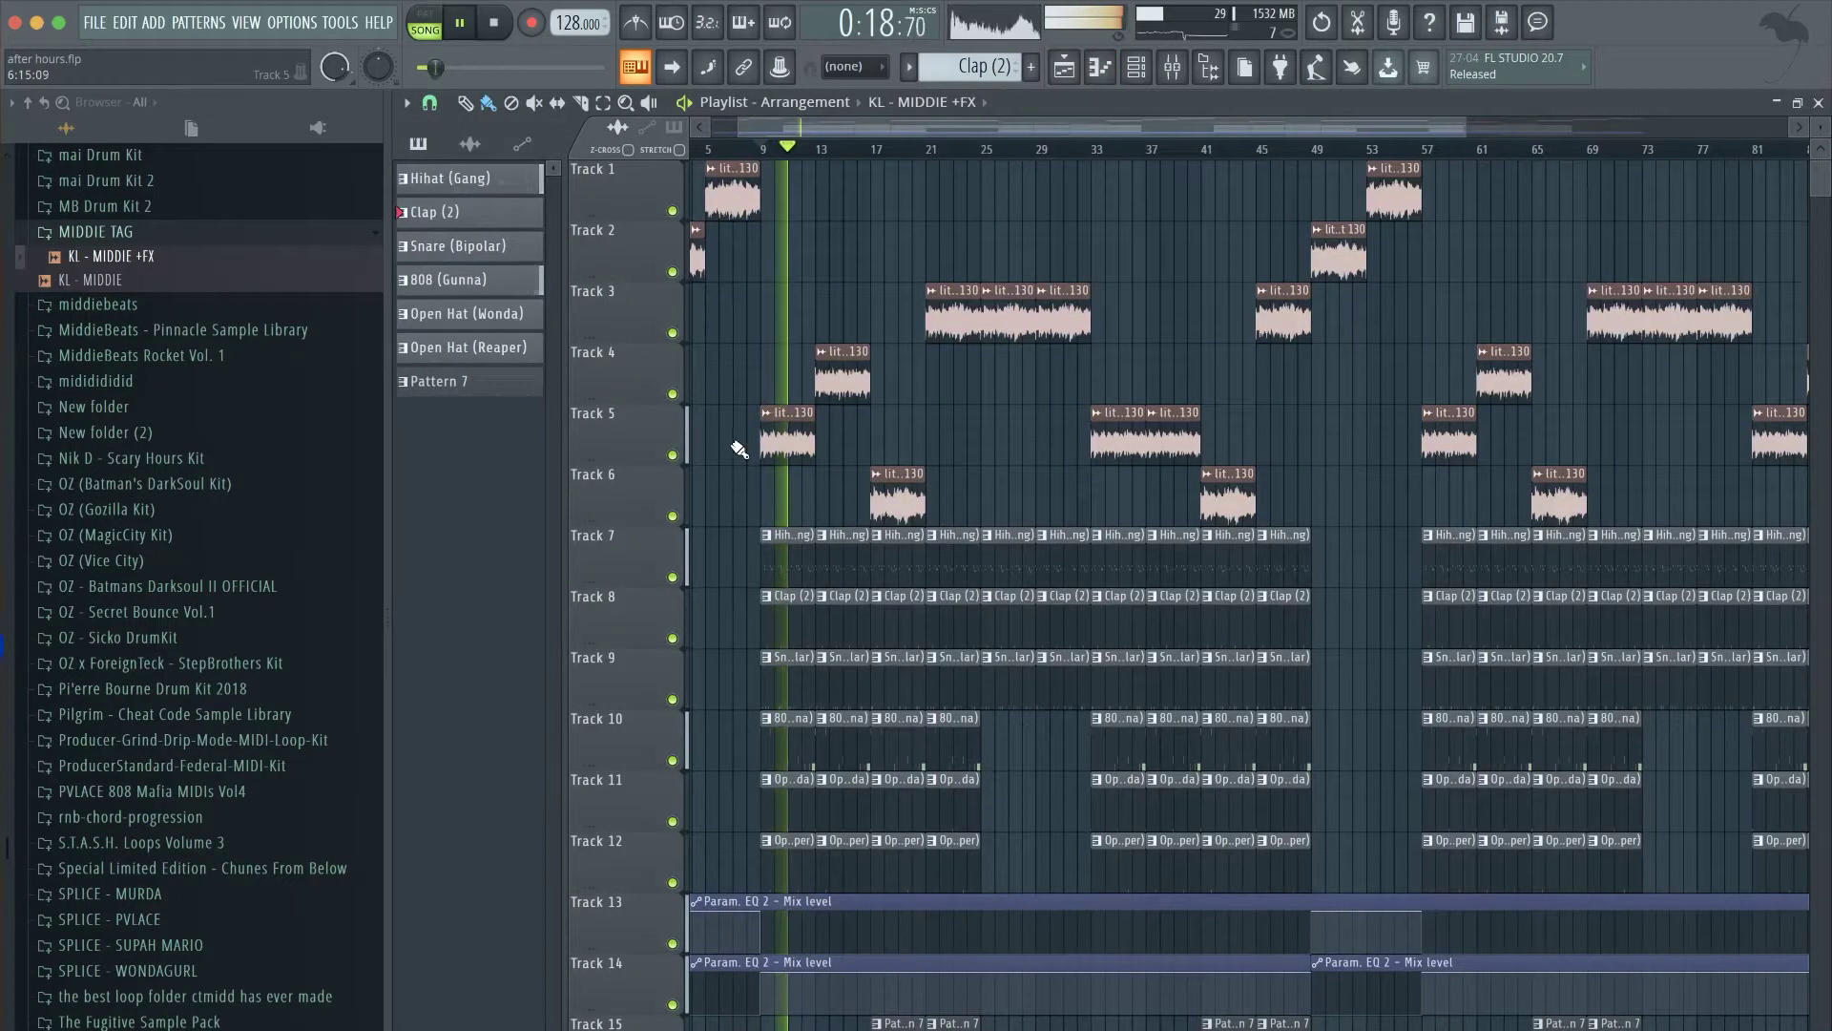
{"action": "scroll", "coordinate": [773, 477], "scroll_direction": "up", "scroll_amount": 2}
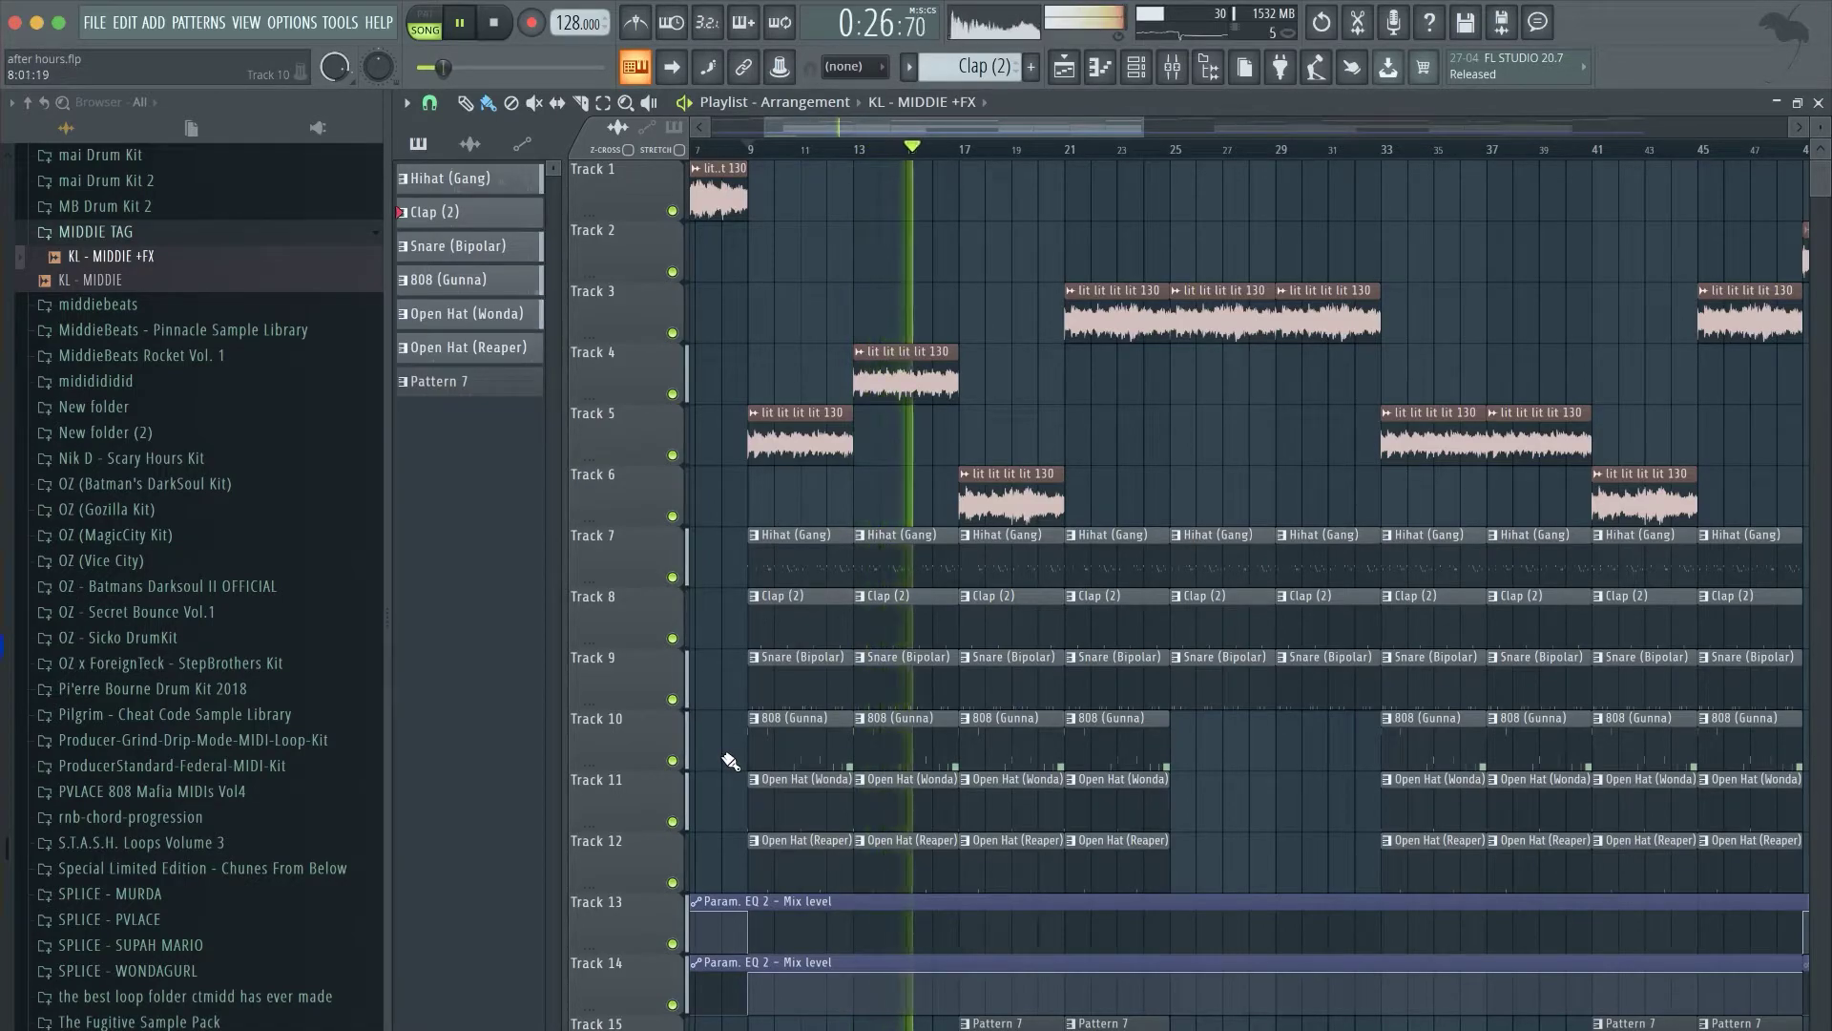
{"action": "key", "text": "space"}
- Check the notes of the Snare (Bipolar) pattern and the Clap (2) pattern in the piano roll, returning to the playlist after each
{"action": "double_click", "coordinate": [770, 695]}
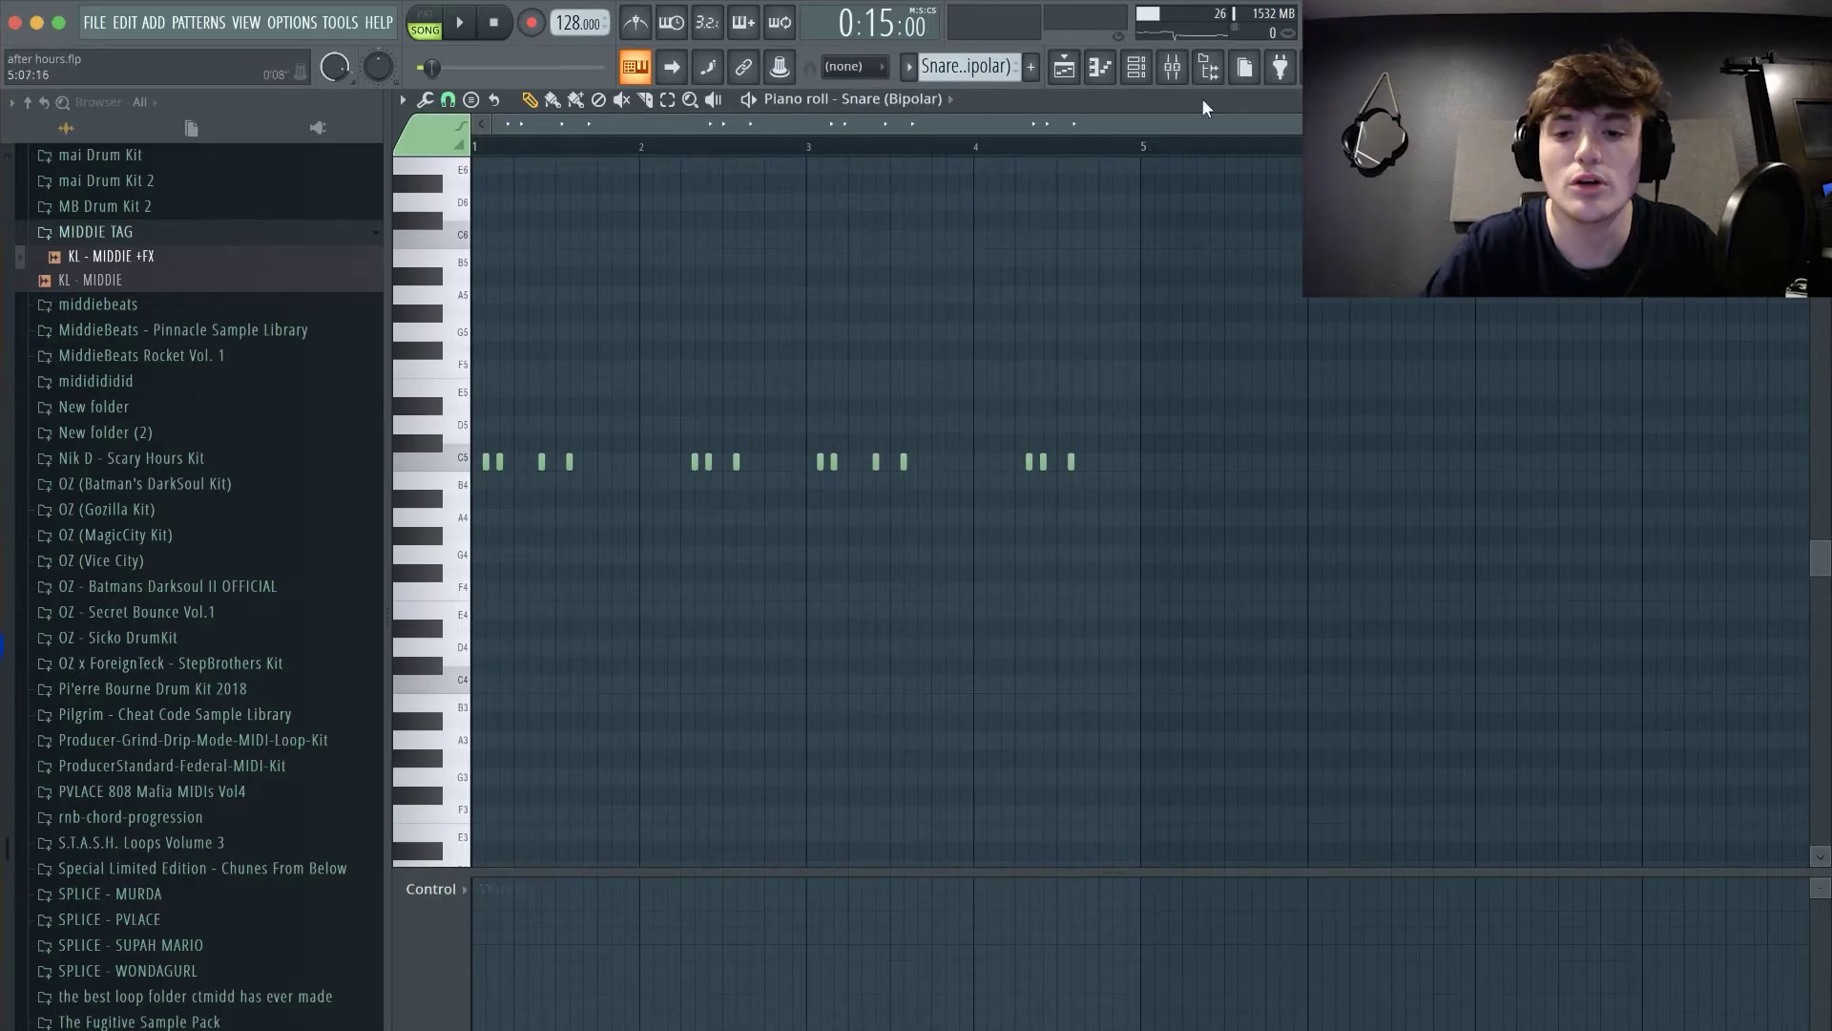
{"action": "left_click", "coordinate": [1064, 67]}
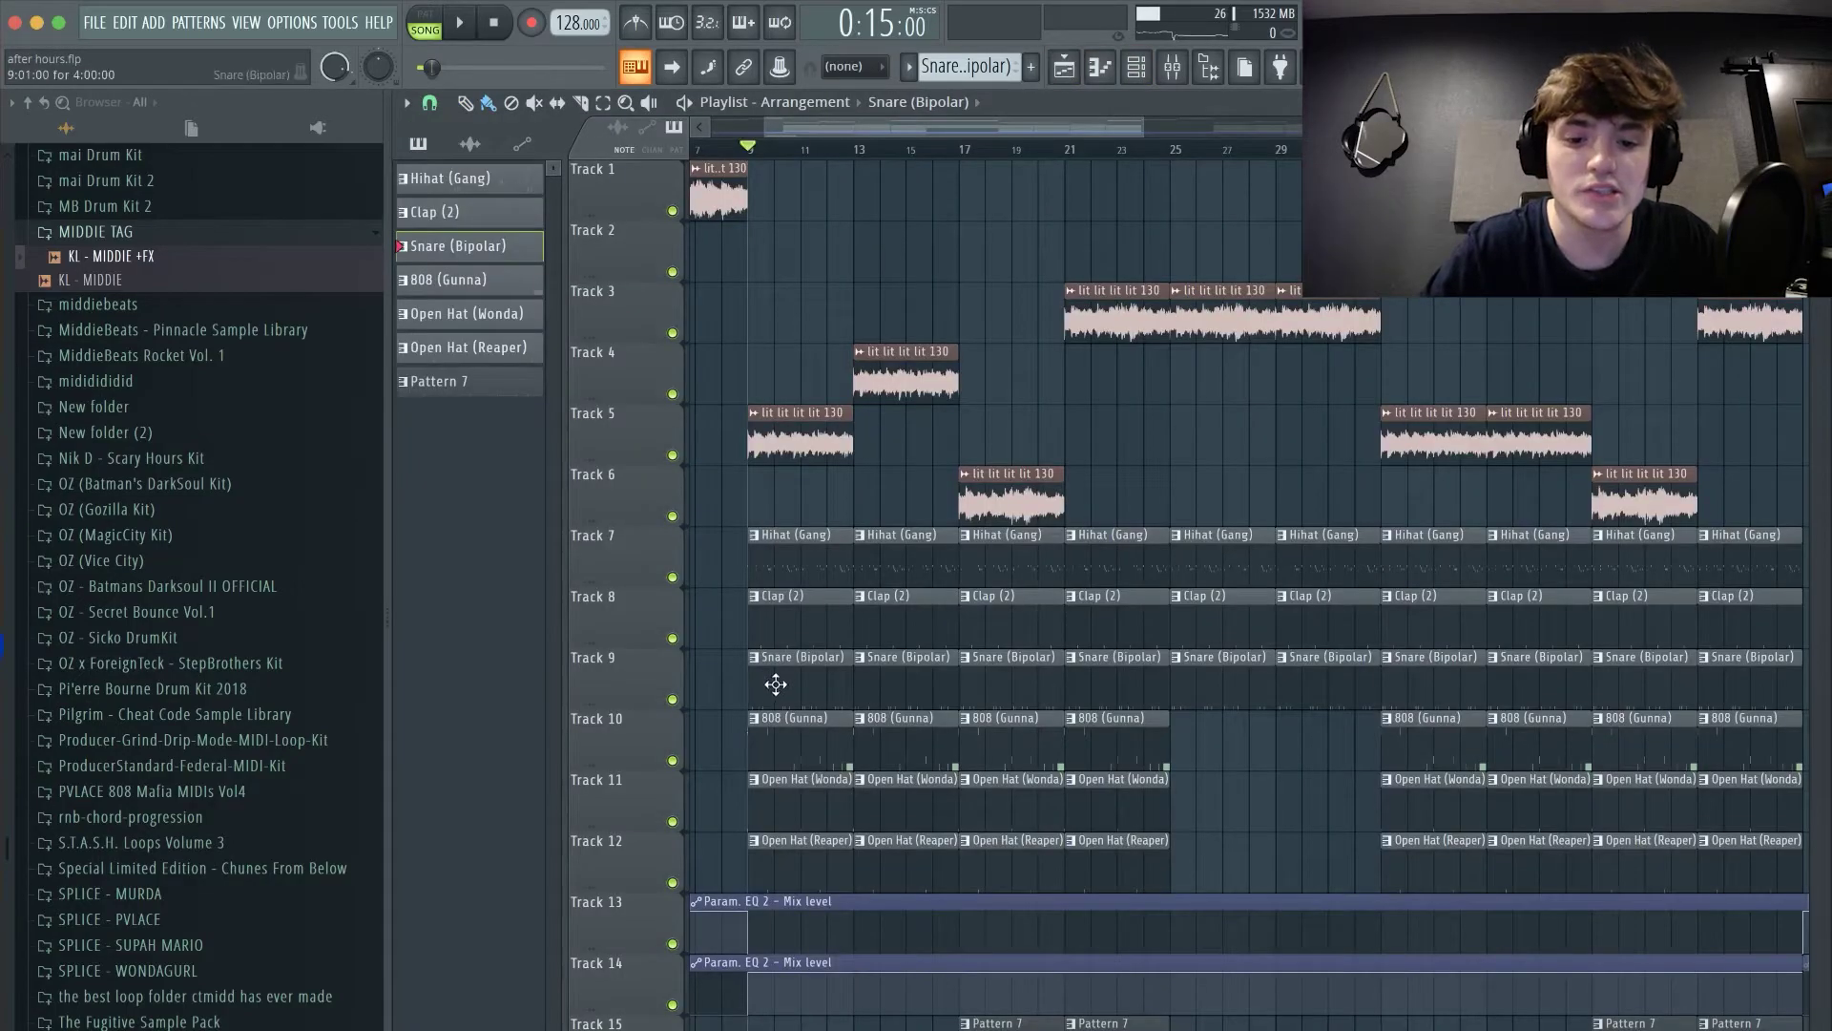
{"action": "double_click", "coordinate": [798, 632]}
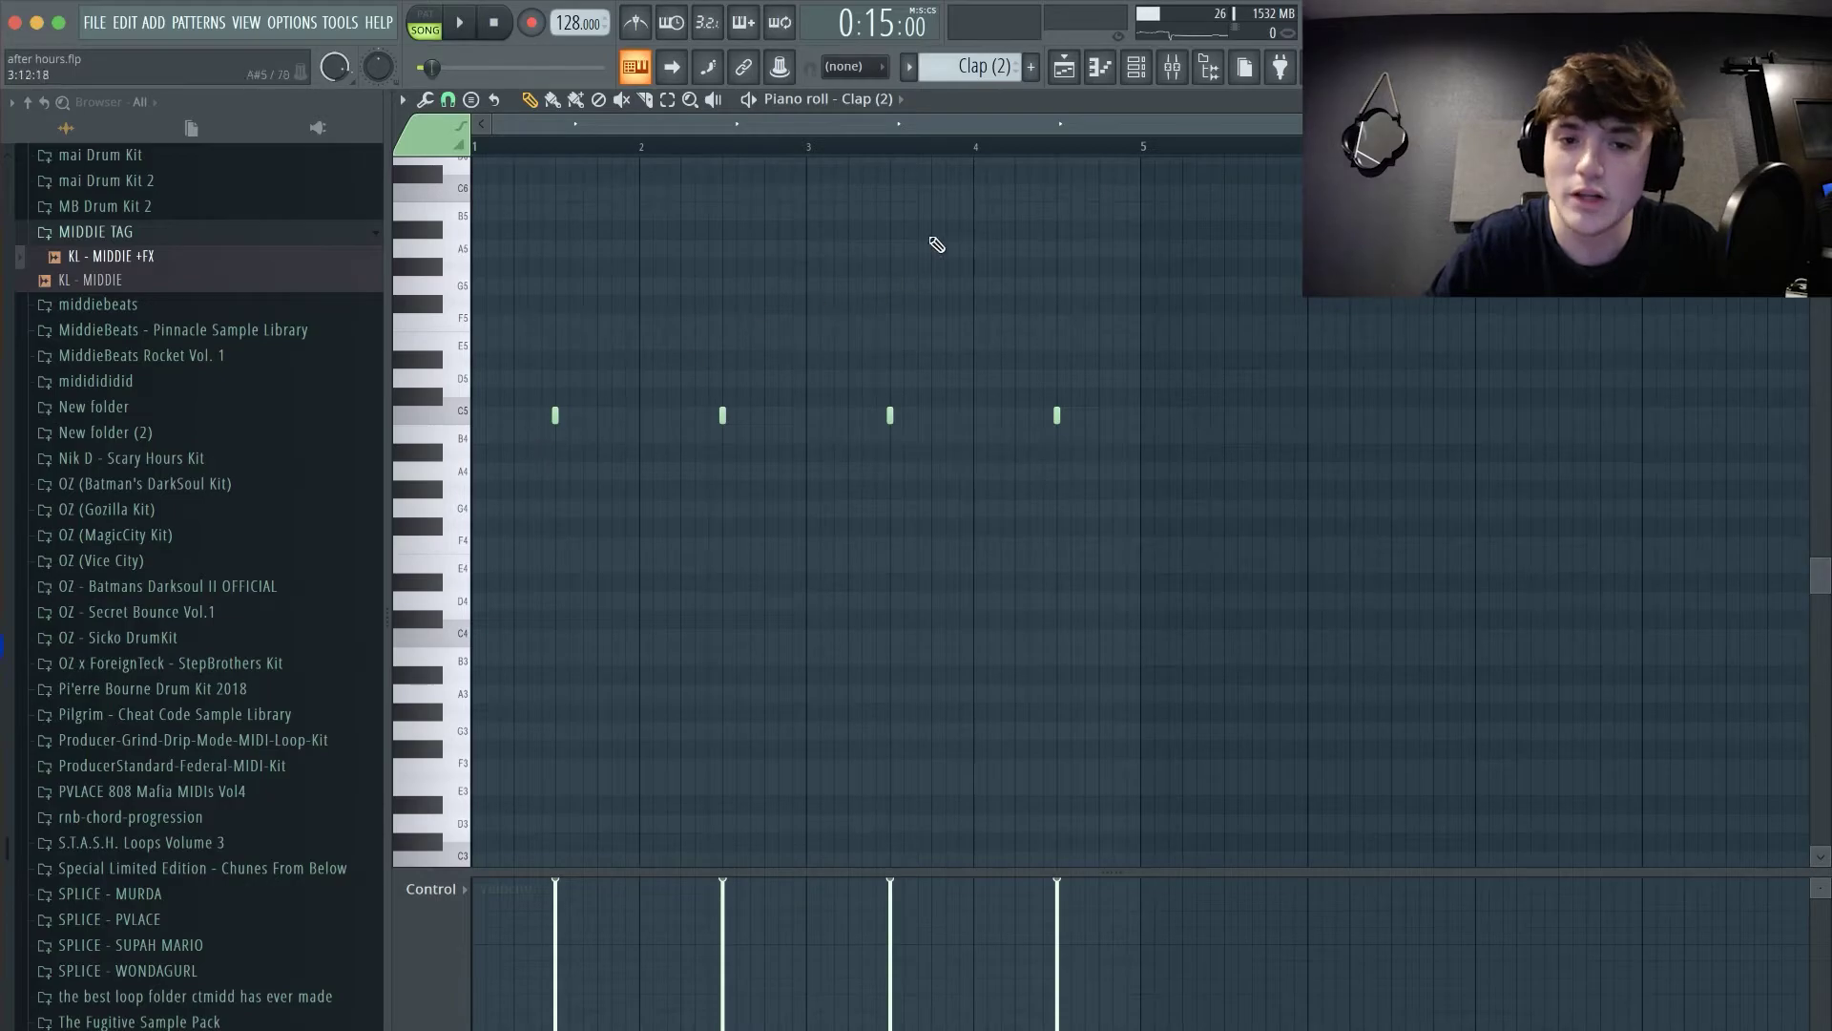
{"action": "key", "text": "F5"}
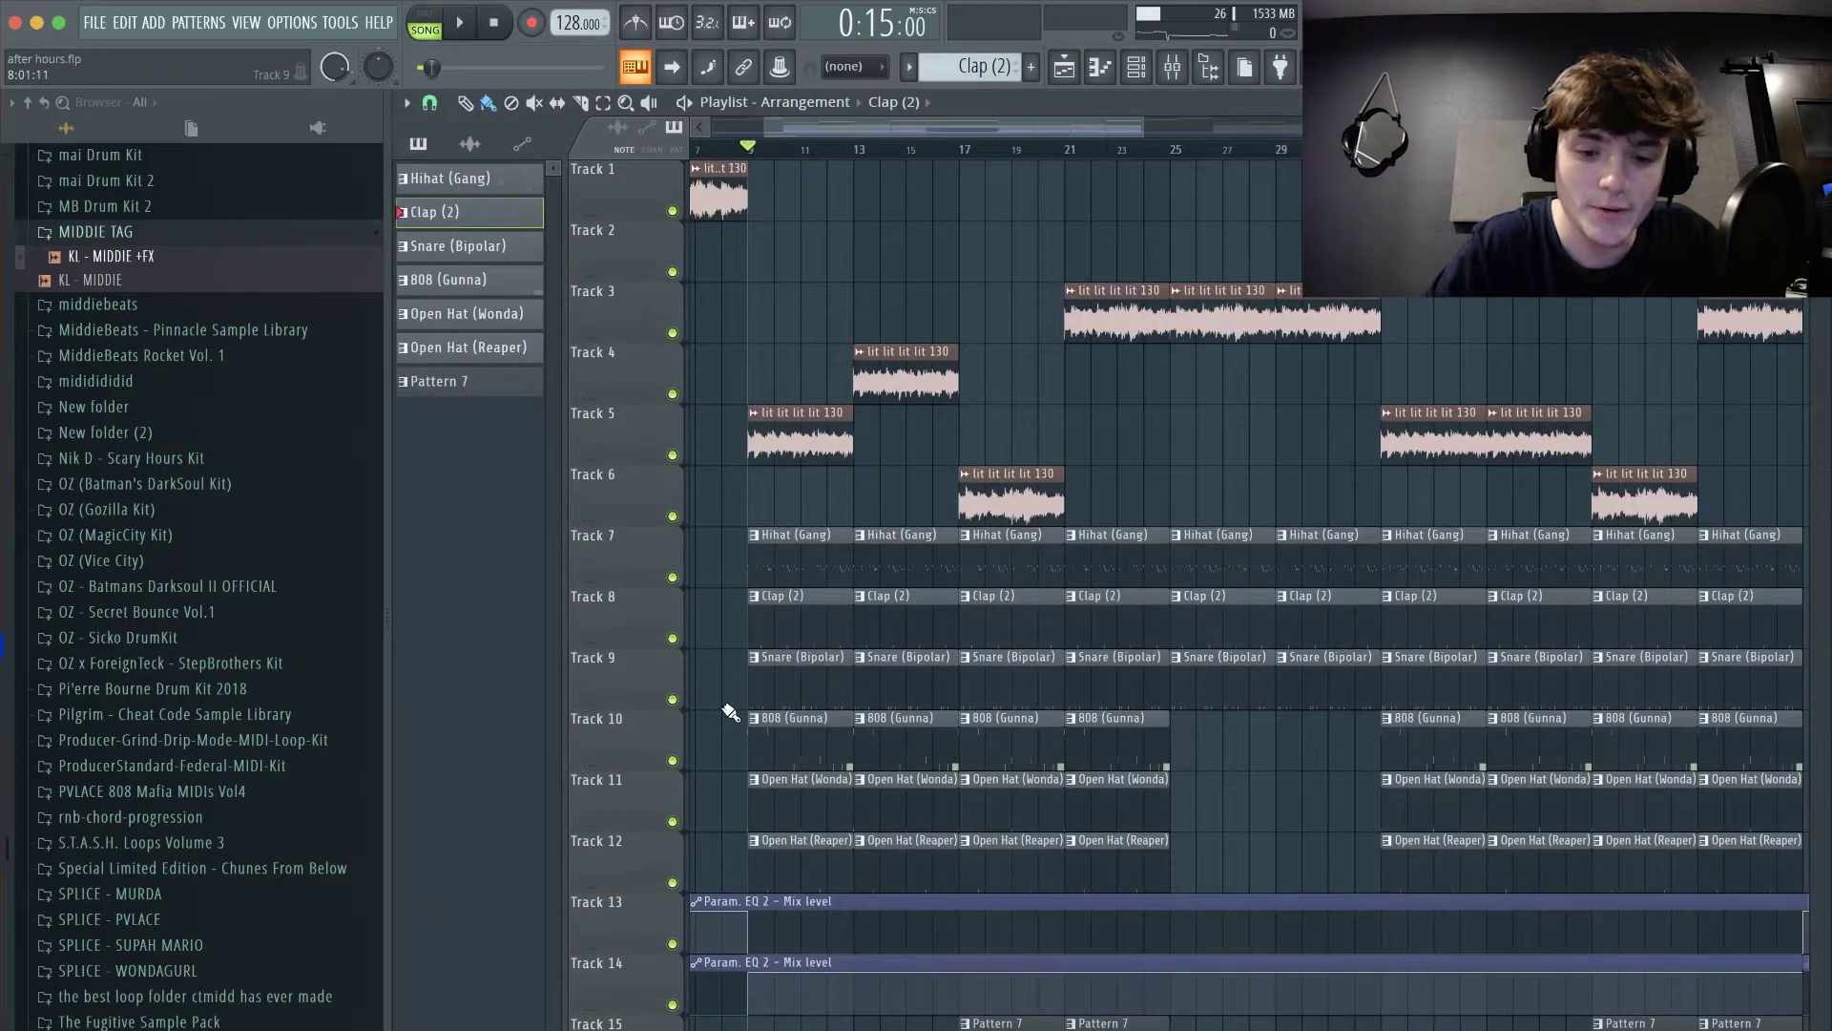
- Reopen the Snare (Bipolar) pattern from Track 9, view its notes from bar 1, and return to the playlist
{"action": "double_click", "coordinate": [790, 689]}
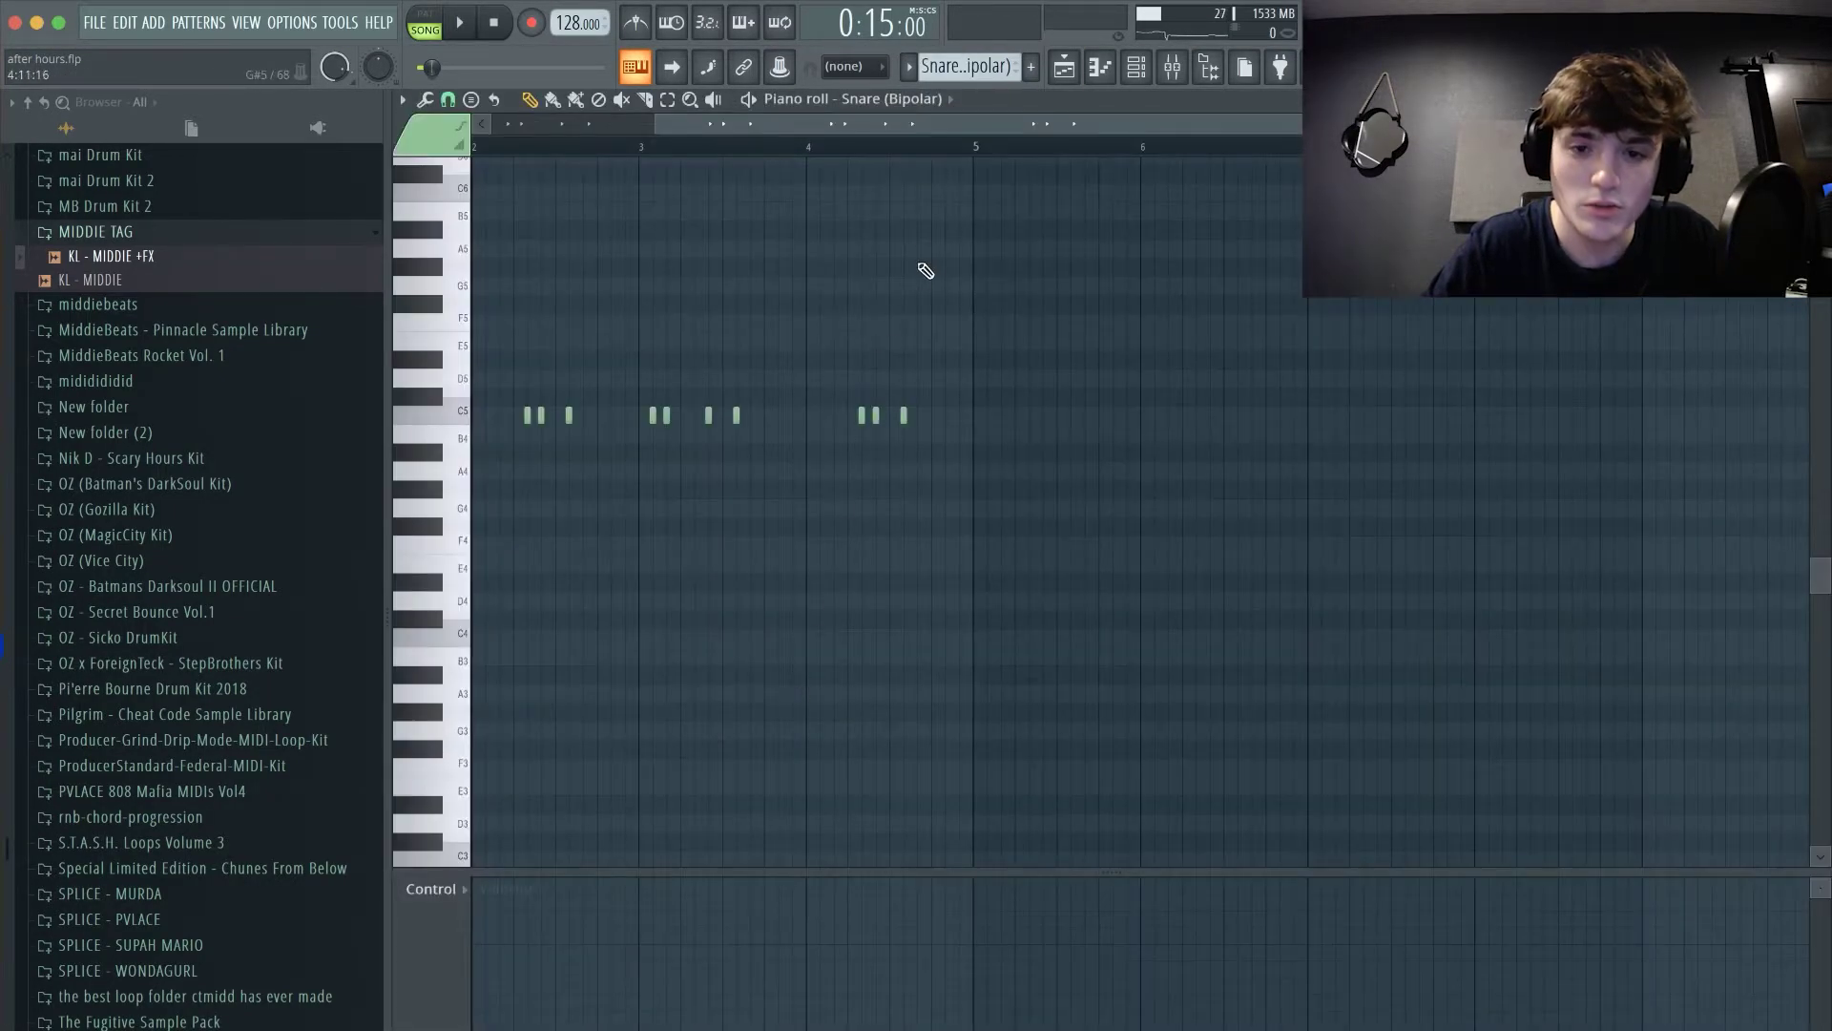
{"action": "left_click_drag", "start_coordinate": [907, 126], "coordinate": [637, 112]}
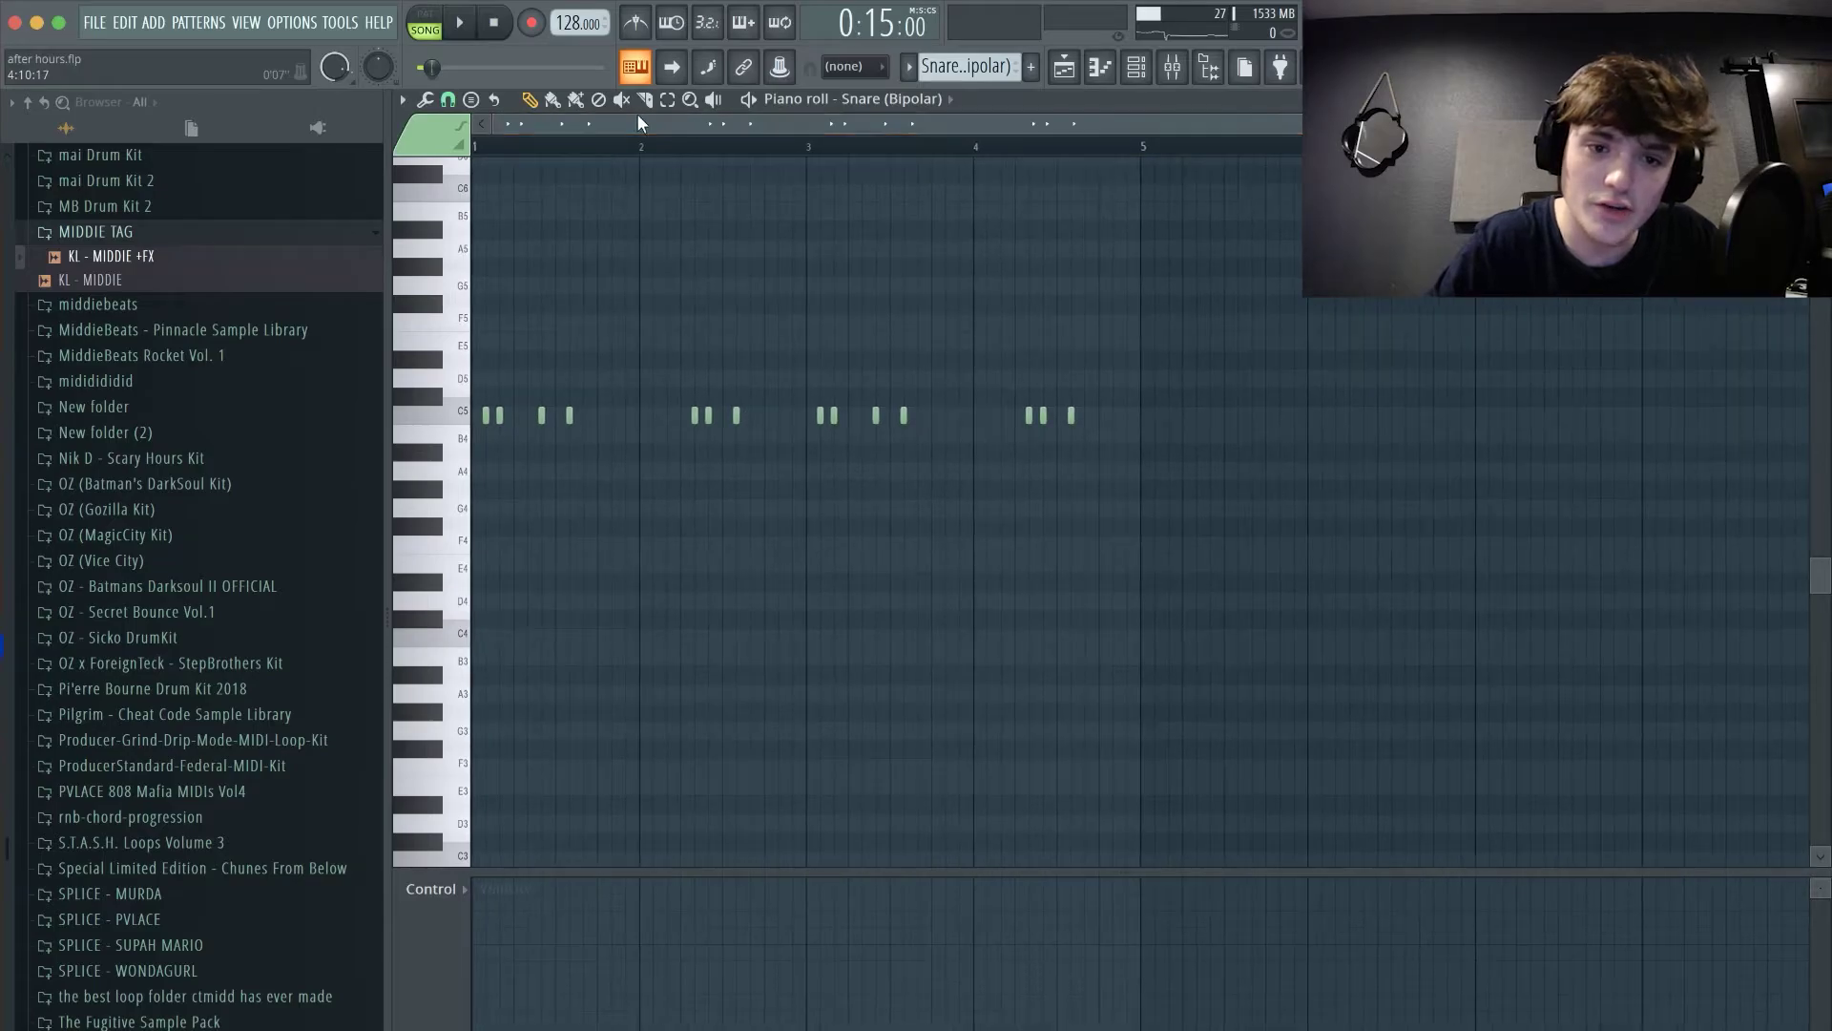
{"action": "left_click", "coordinate": [1063, 84]}
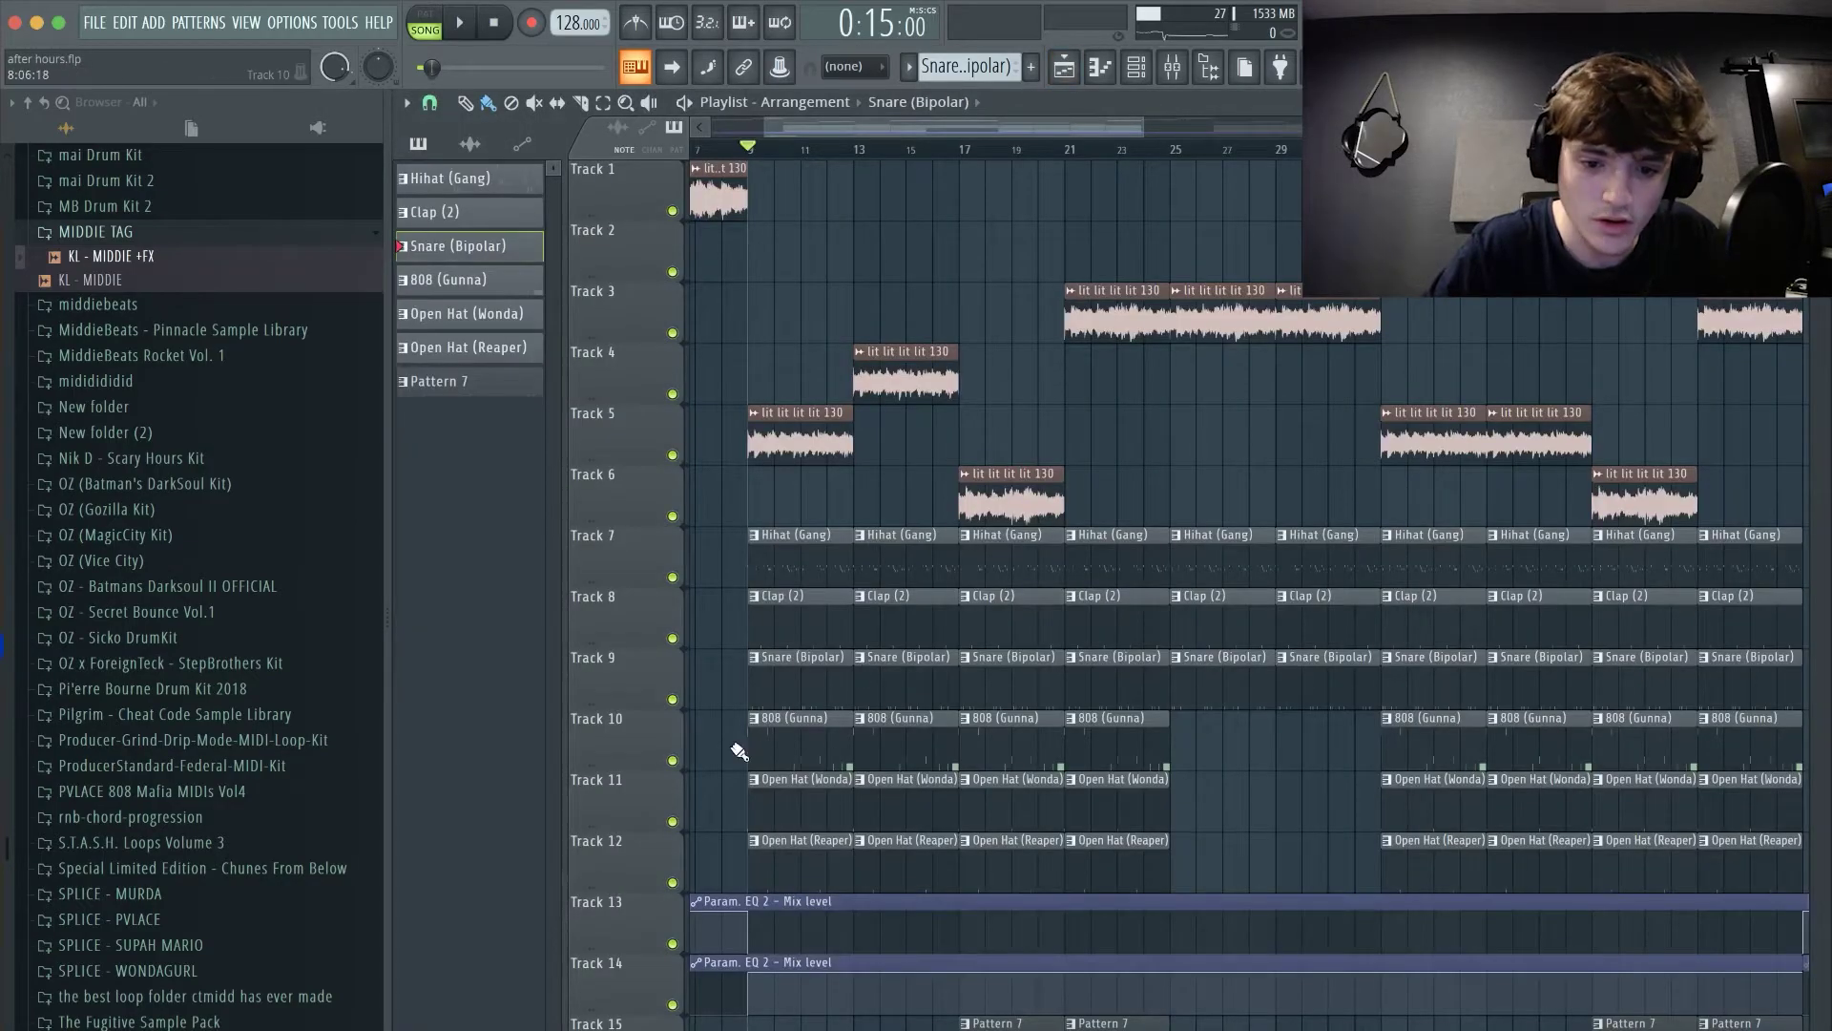
- Mute Track 9, listen to the beat from bar 9 without the Snare (Bipolar) pattern, and unmute the track after stopping playback
{"action": "left_click", "coordinate": [674, 700]}
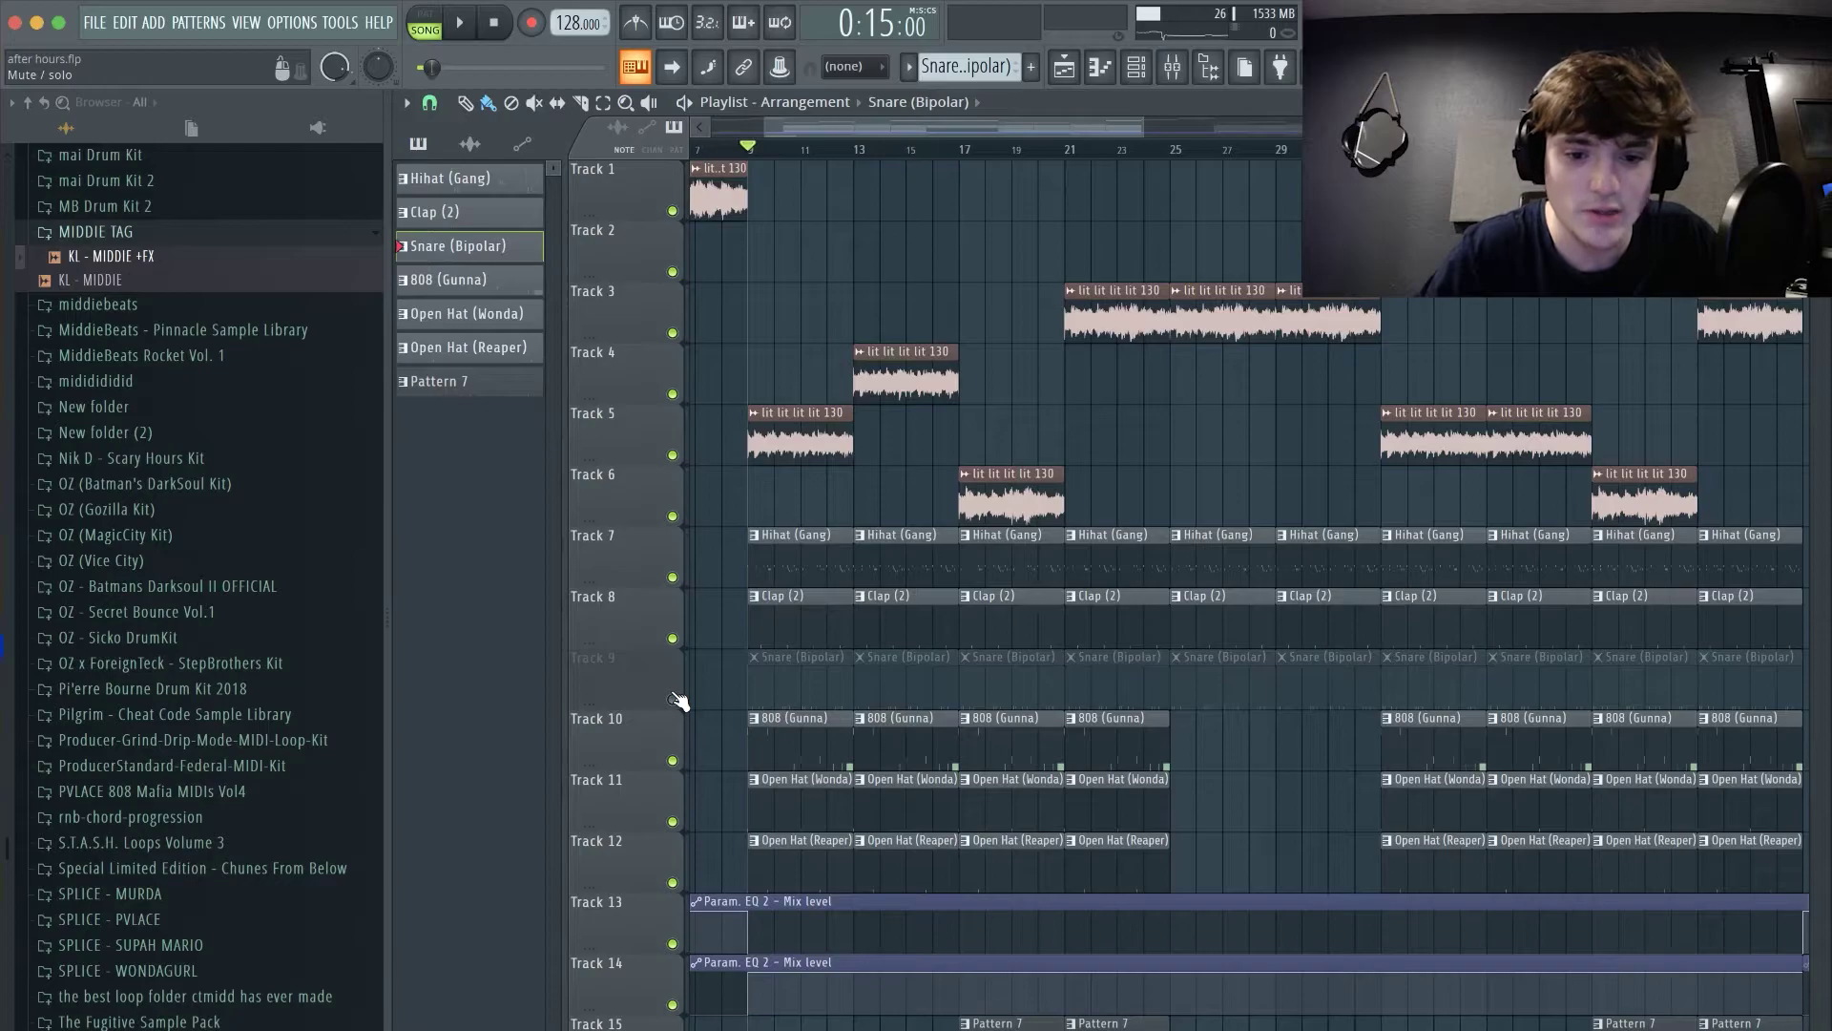
{"action": "key", "text": "space"}
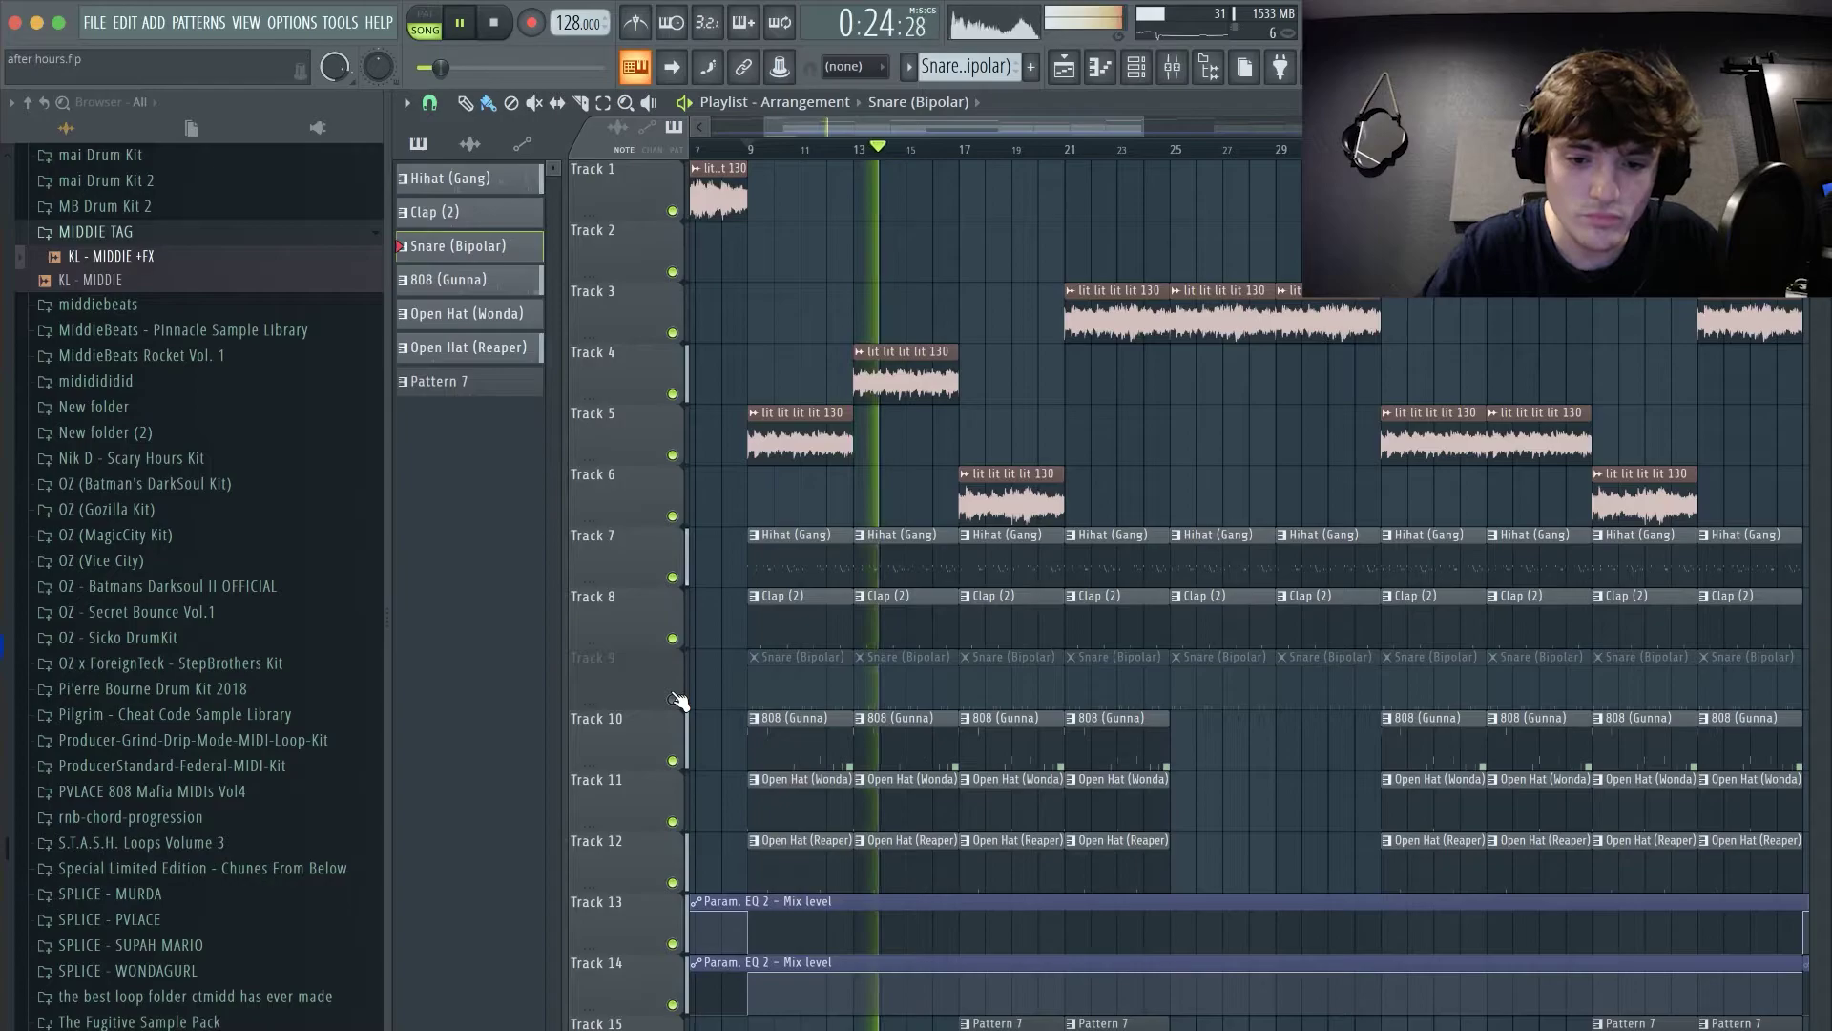
{"action": "key", "text": "space"}
{"action": "left_click", "coordinate": [673, 698]}
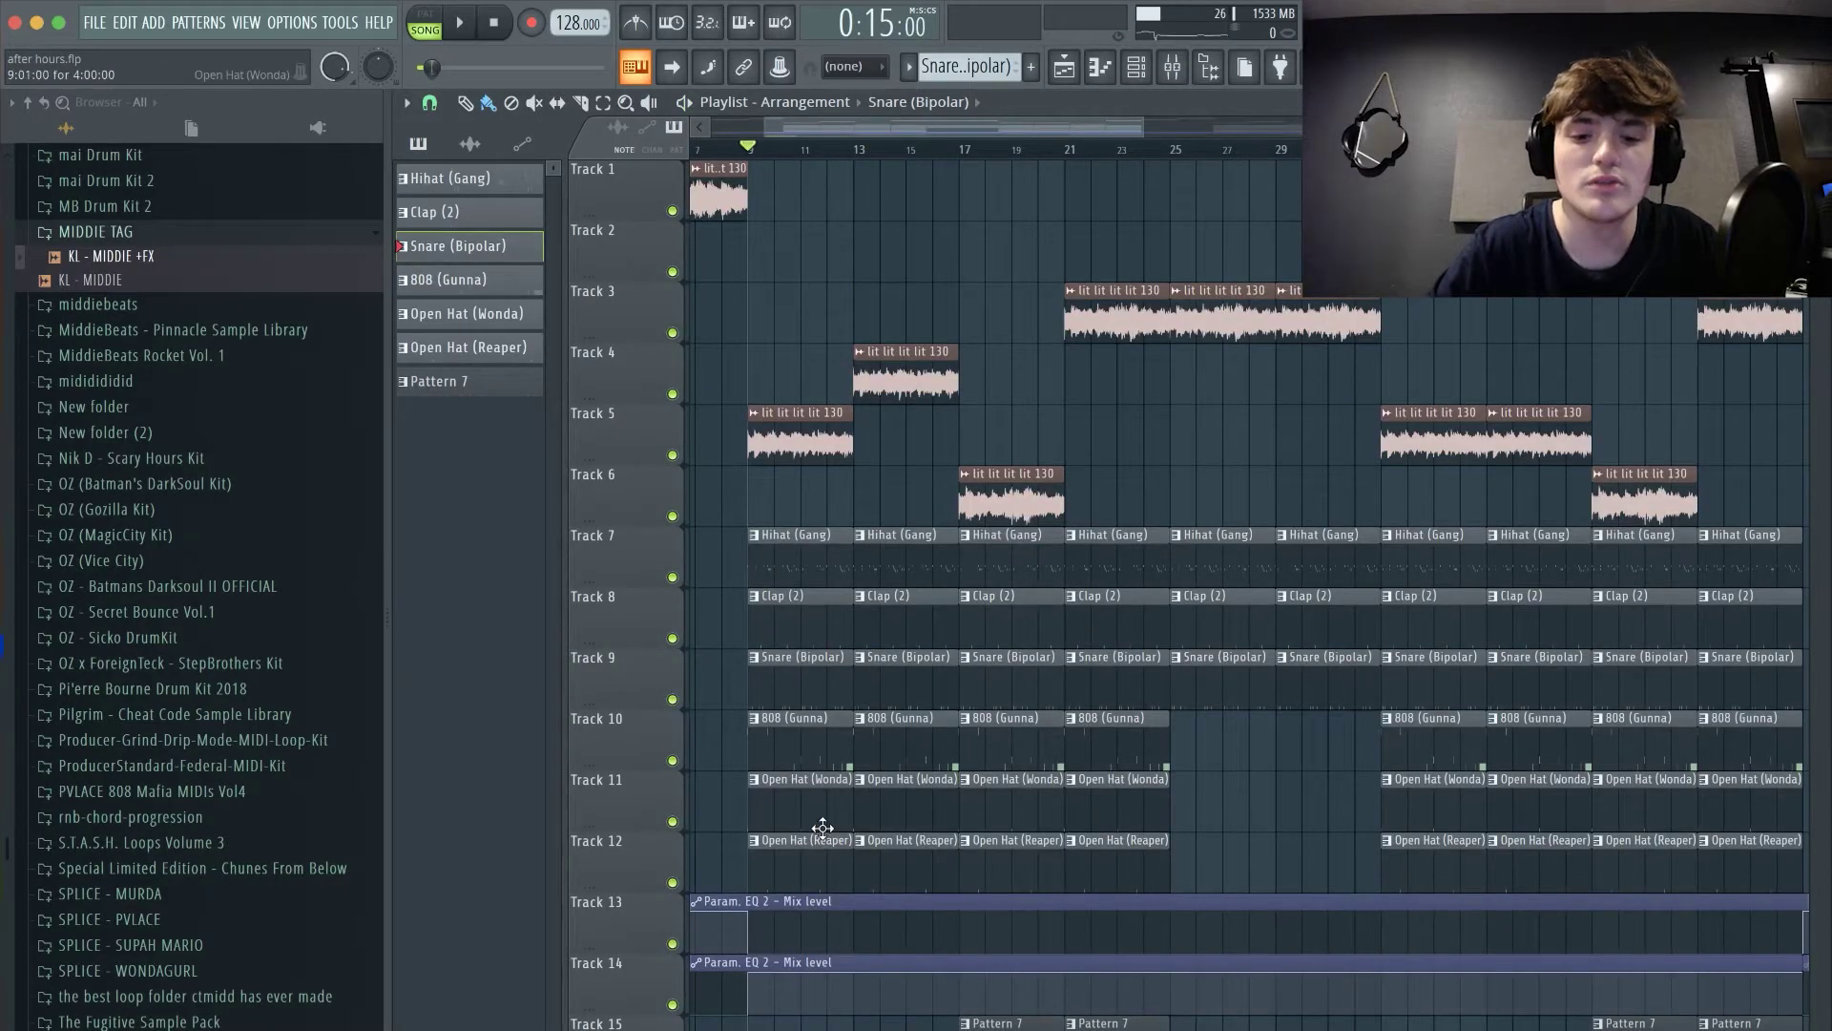
- Open the Snare (Bipolar) pattern from Track 9 in the piano roll, look over its notes, and return to the playlist
{"action": "scroll", "coordinate": [954, 127], "scroll_direction": "down", "scroll_amount": 2}
{"action": "scroll", "coordinate": [895, 118], "scroll_direction": "up", "scroll_amount": 1}
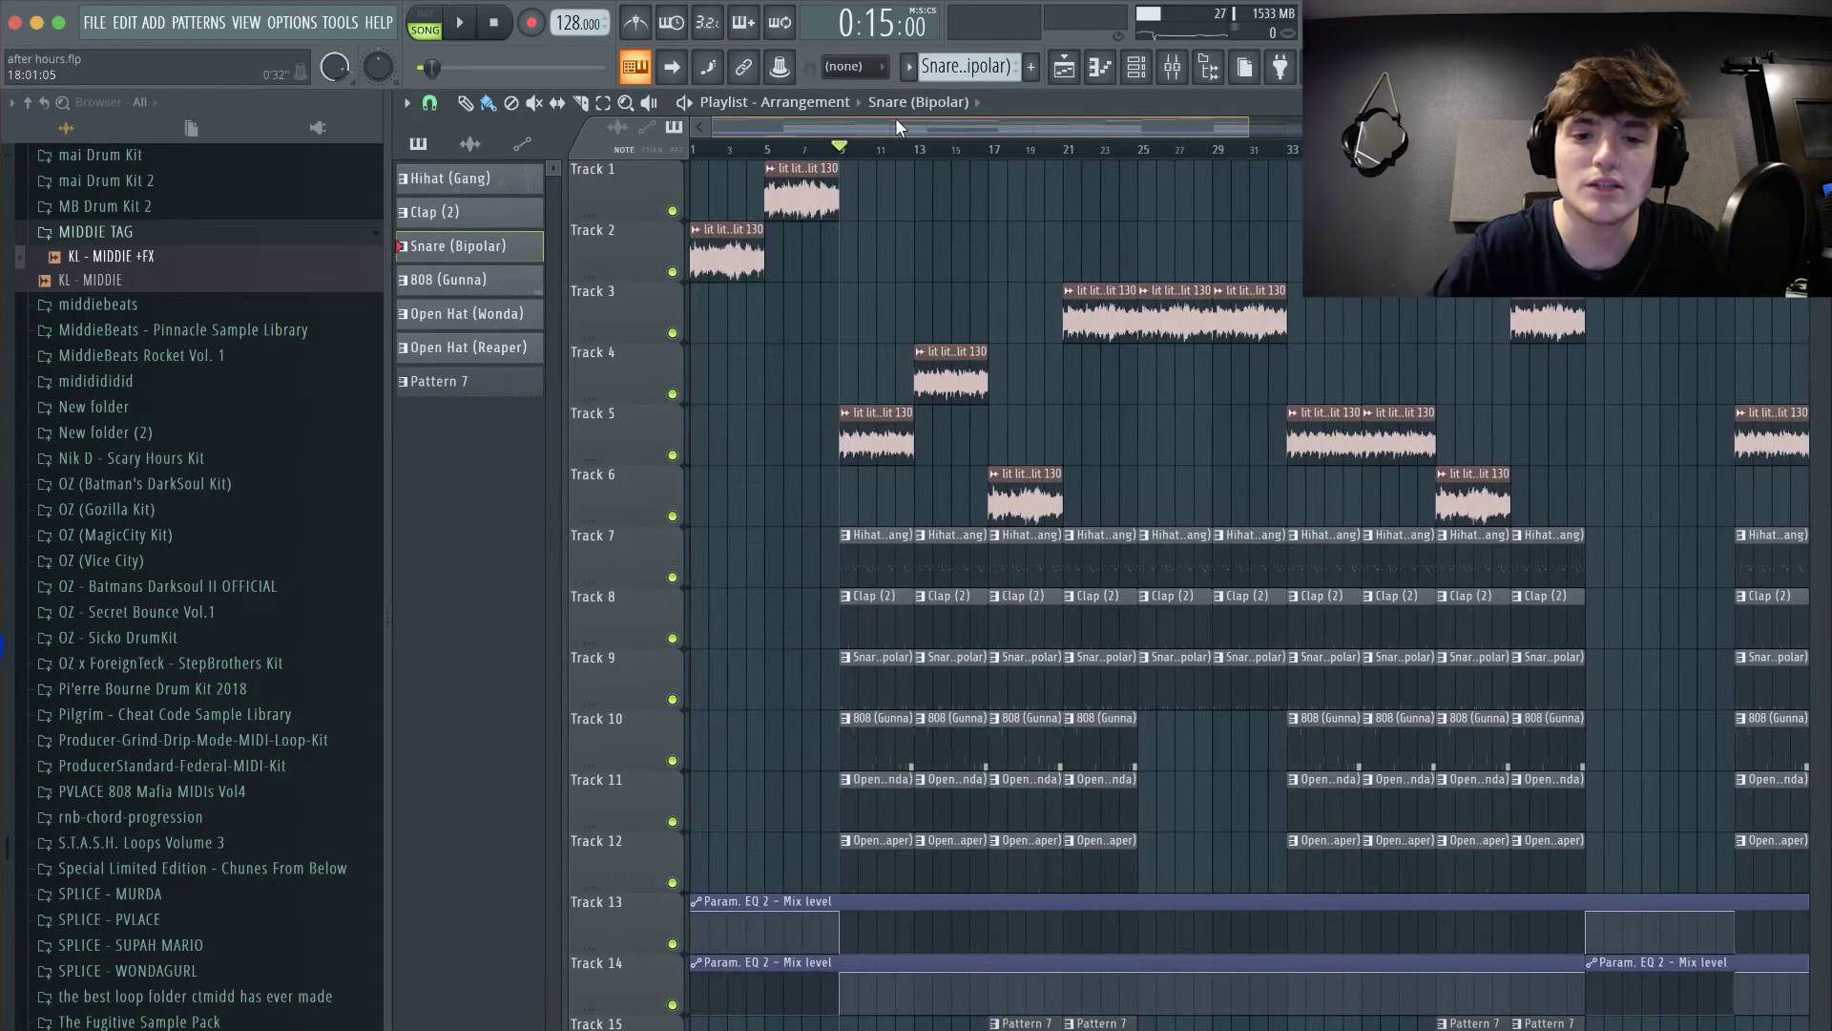
{"action": "scroll", "coordinate": [830, 446], "scroll_direction": "up", "scroll_amount": 1}
{"action": "scroll", "coordinate": [830, 446], "scroll_direction": "up", "scroll_amount": 2}
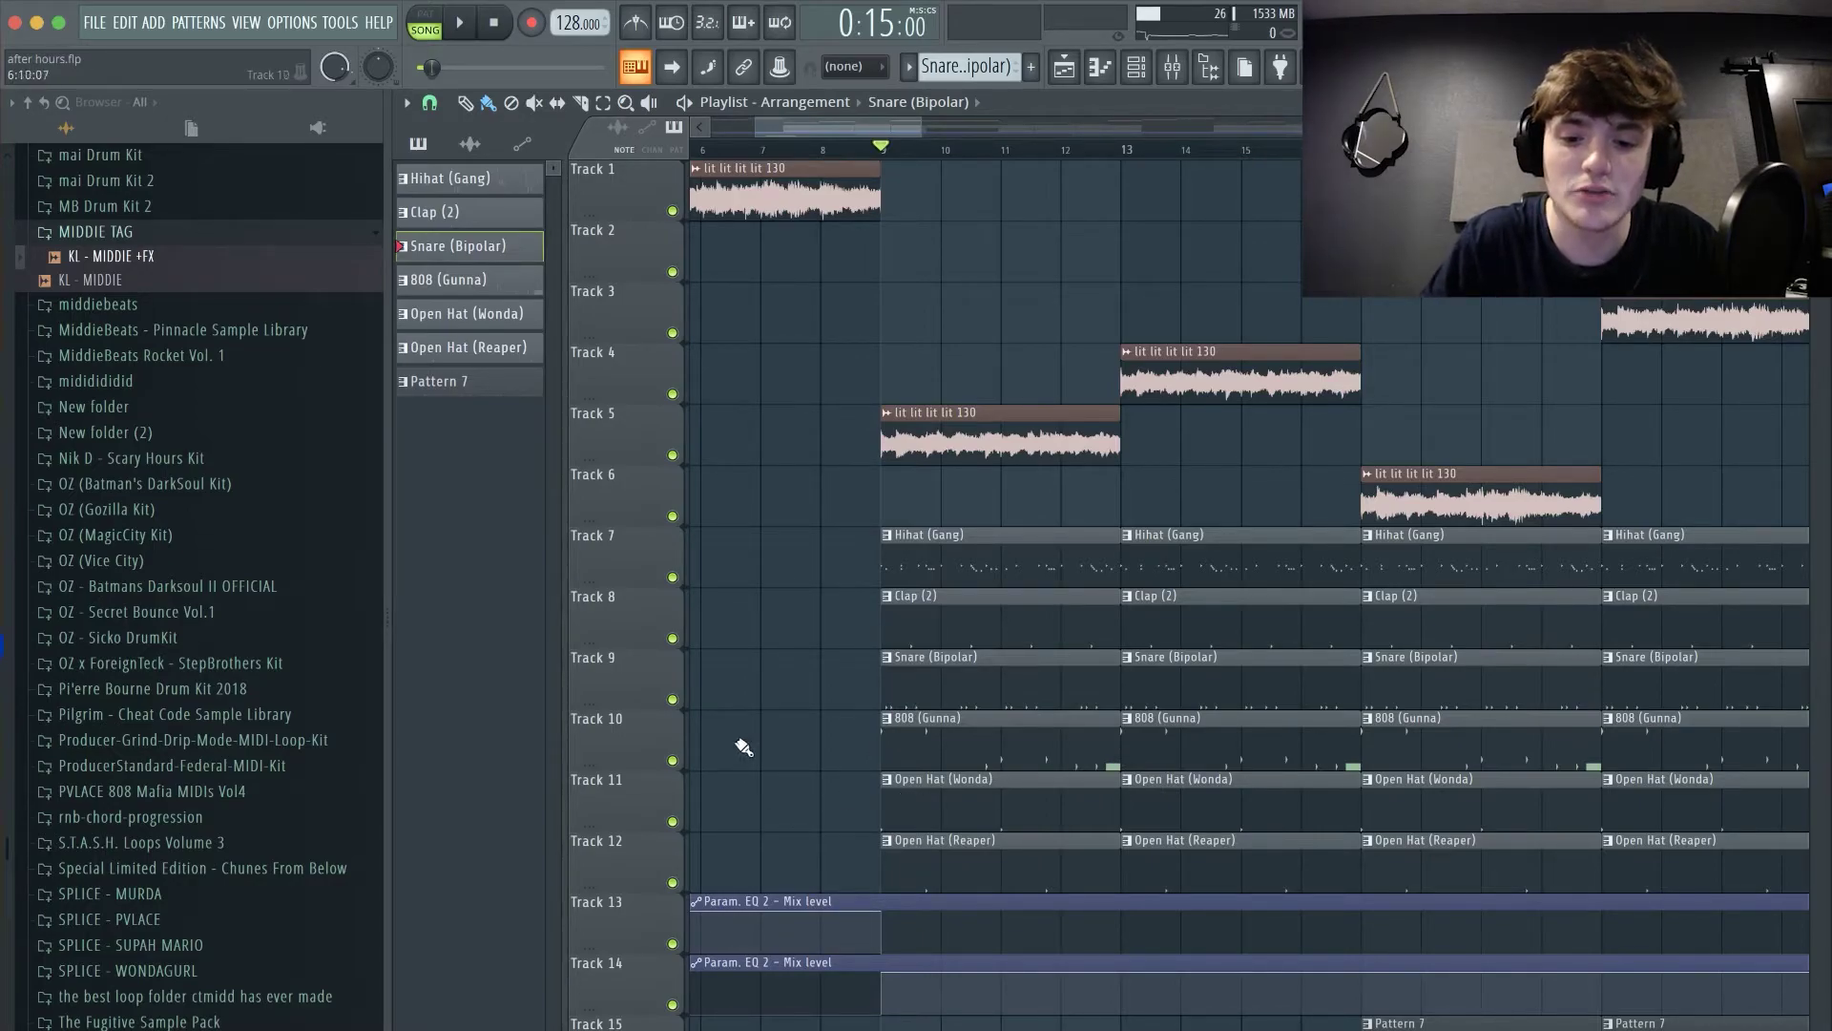
{"action": "double_click", "coordinate": [940, 703]}
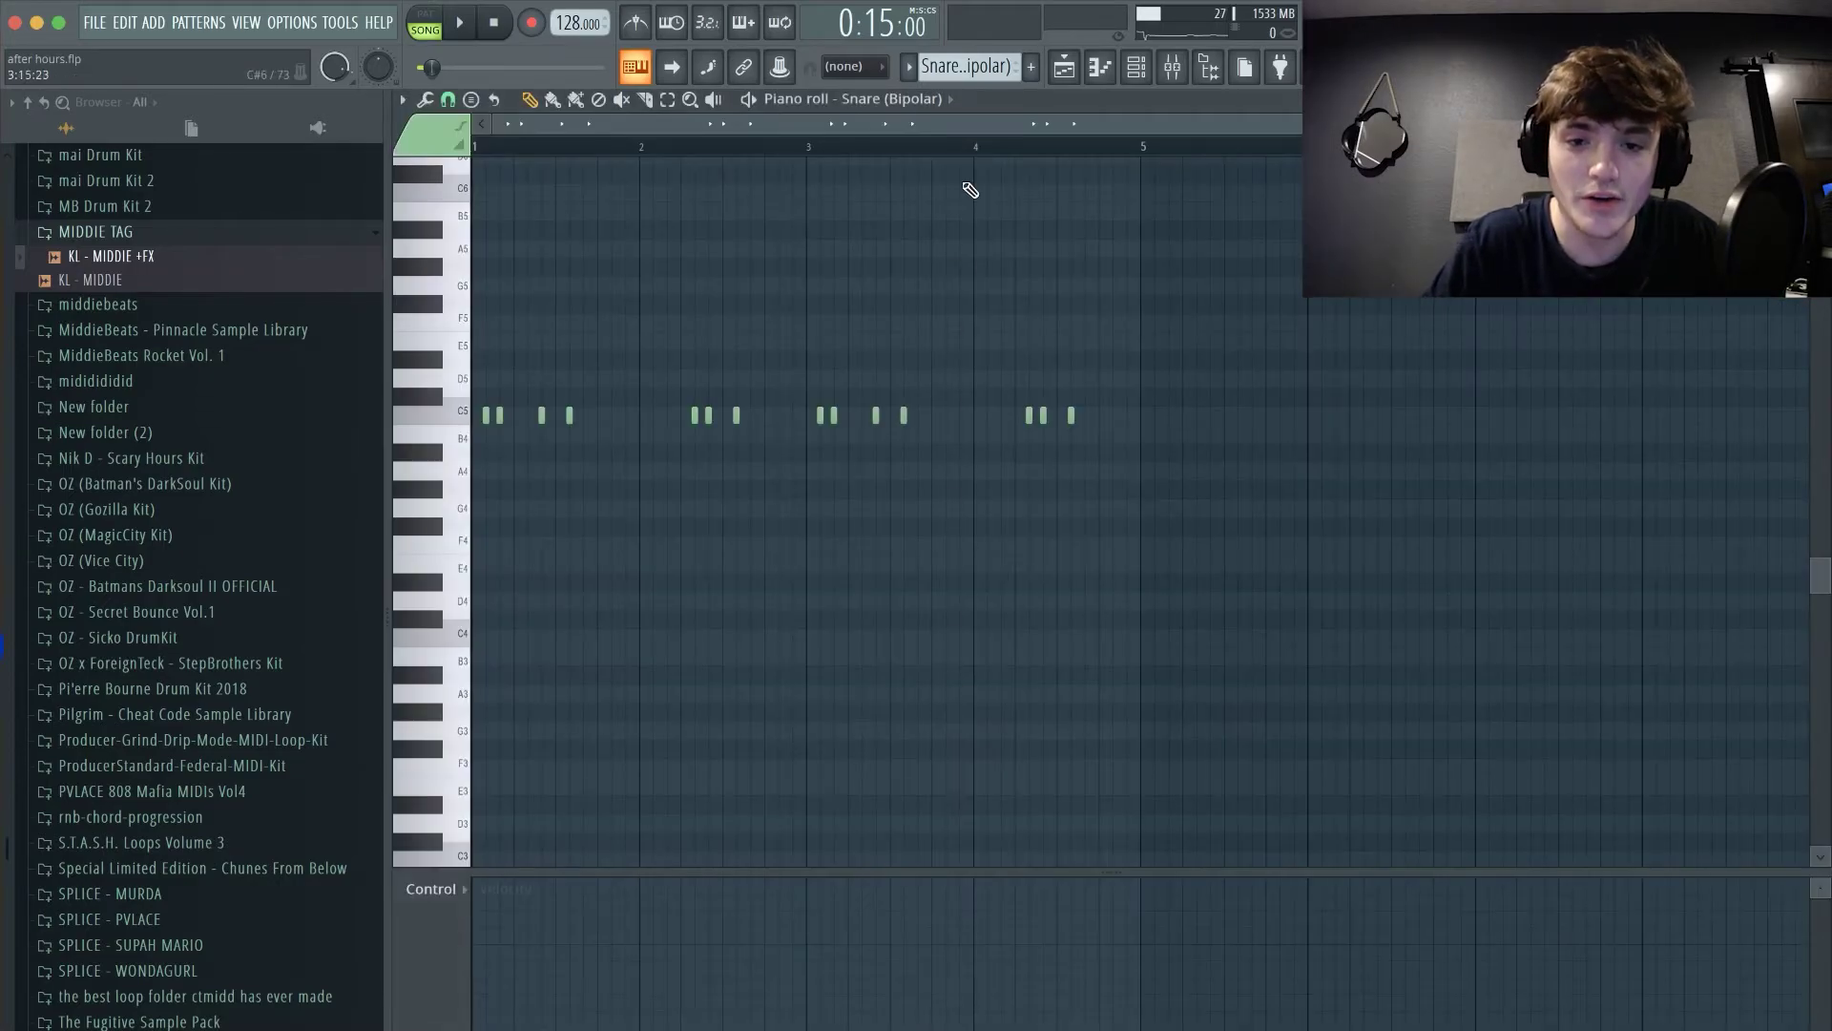
{"action": "left_click", "coordinate": [1064, 66]}
- Examine the velocities of the bar 1 notes in the Snare (Bipolar) pattern, recheck the pattern once, and return to the playlist
{"action": "double_click", "coordinate": [925, 679]}
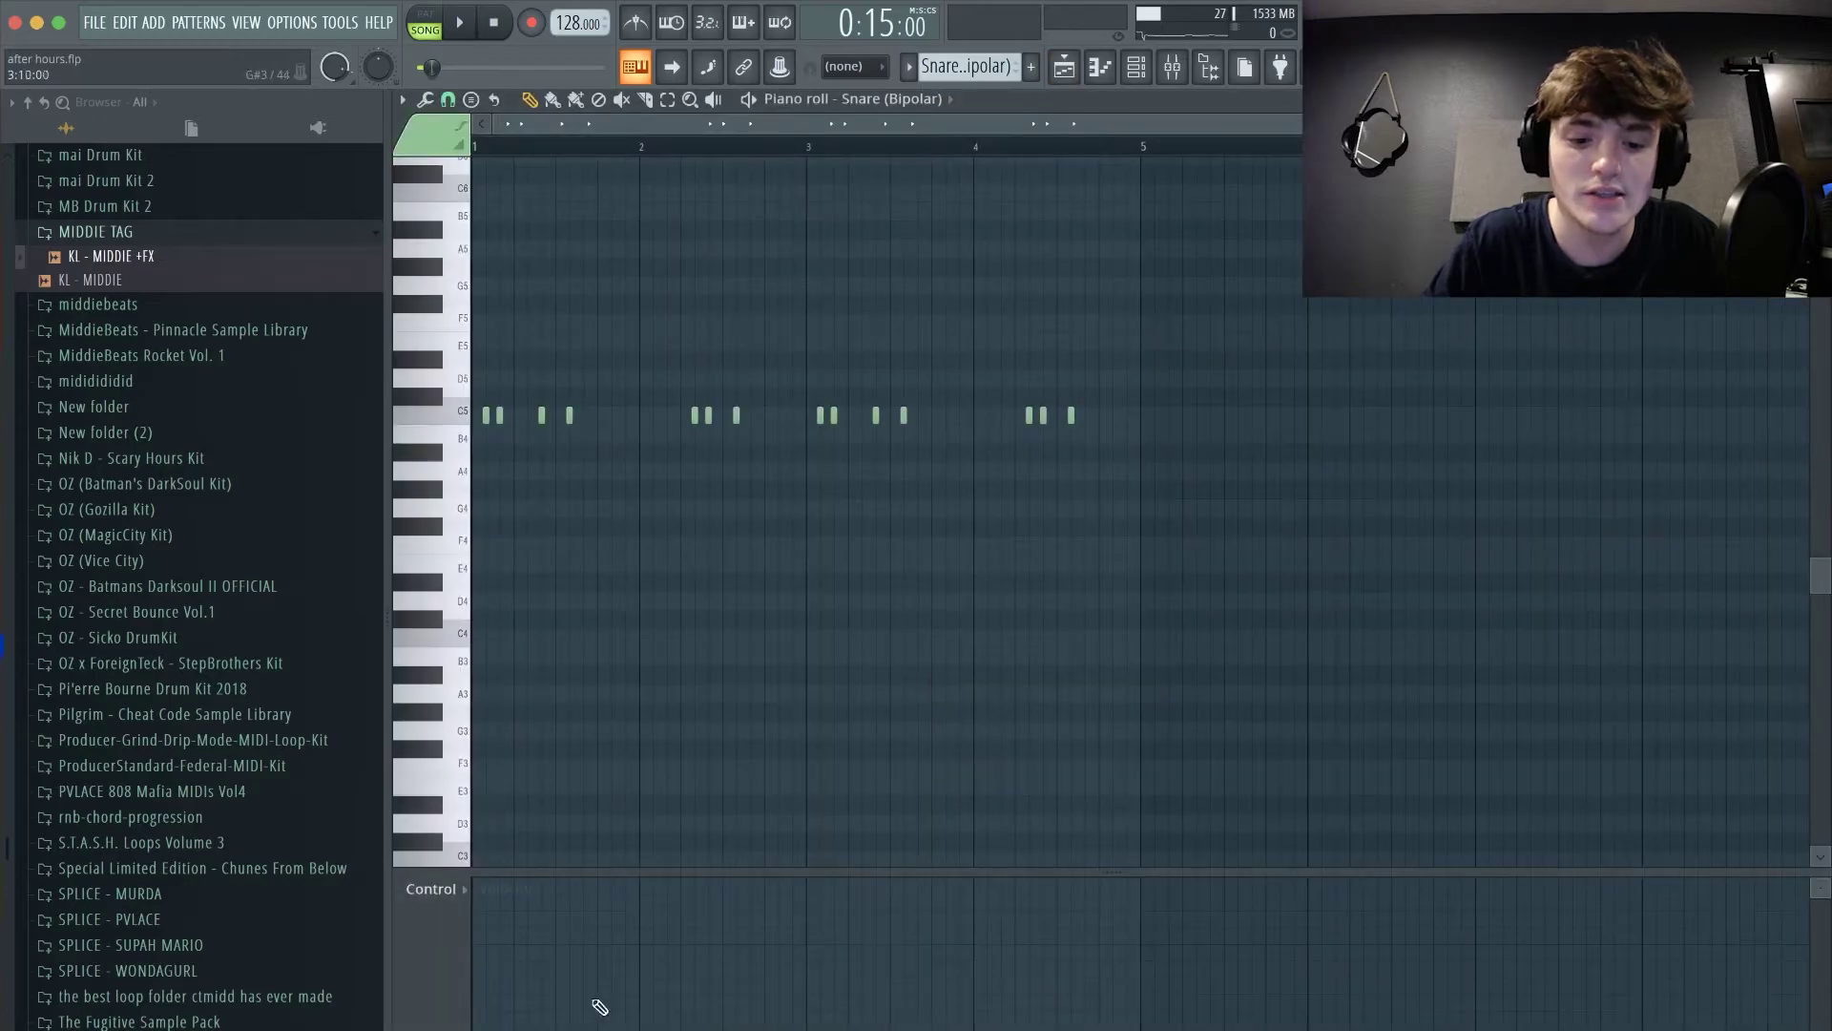
{"action": "mouse_move", "coordinate": [493, 1002]}
{"action": "left_mouse_down"}
{"action": "mouse_move", "coordinate": [488, 949]}
{"action": "mouse_move", "coordinate": [536, 952]}
{"action": "mouse_move", "coordinate": [548, 934]}
{"action": "mouse_move", "coordinate": [579, 954]}
{"action": "mouse_move", "coordinate": [498, 978]}
{"action": "mouse_move", "coordinate": [499, 1004]}
{"action": "mouse_move", "coordinate": [519, 970]}
{"action": "left_mouse_up"}
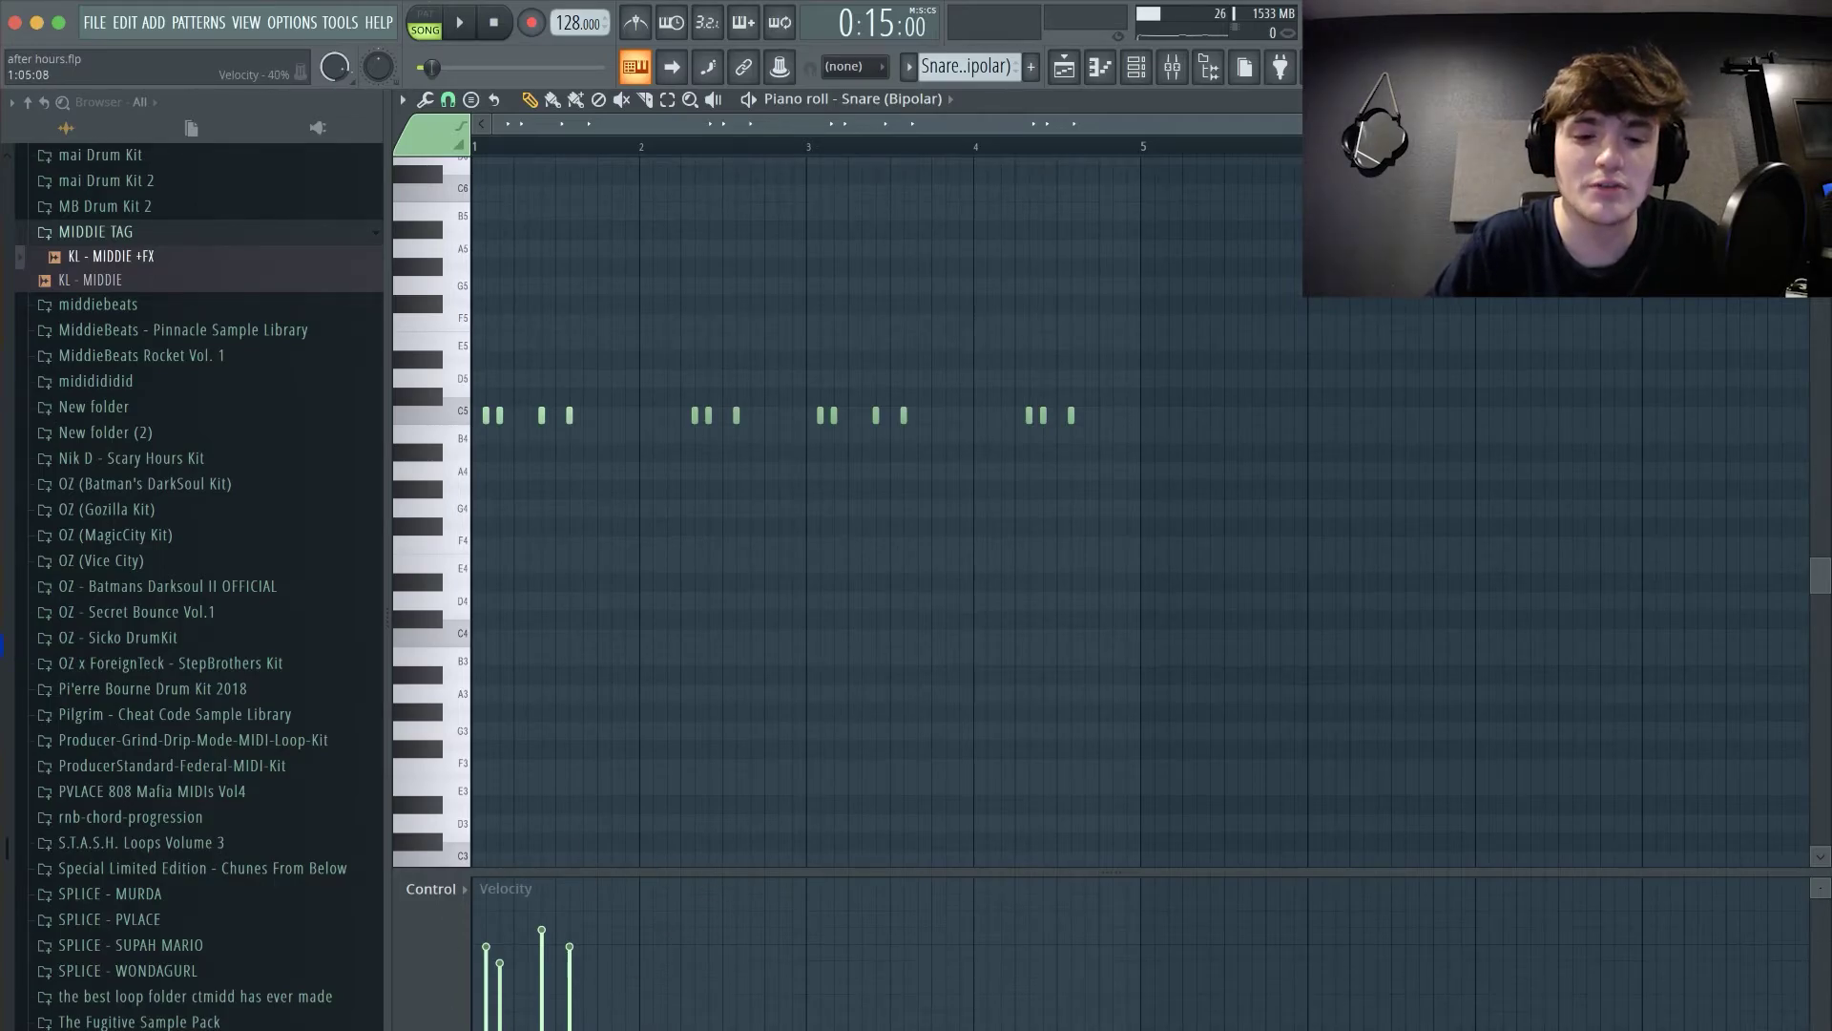
{"action": "key", "text": "space"}
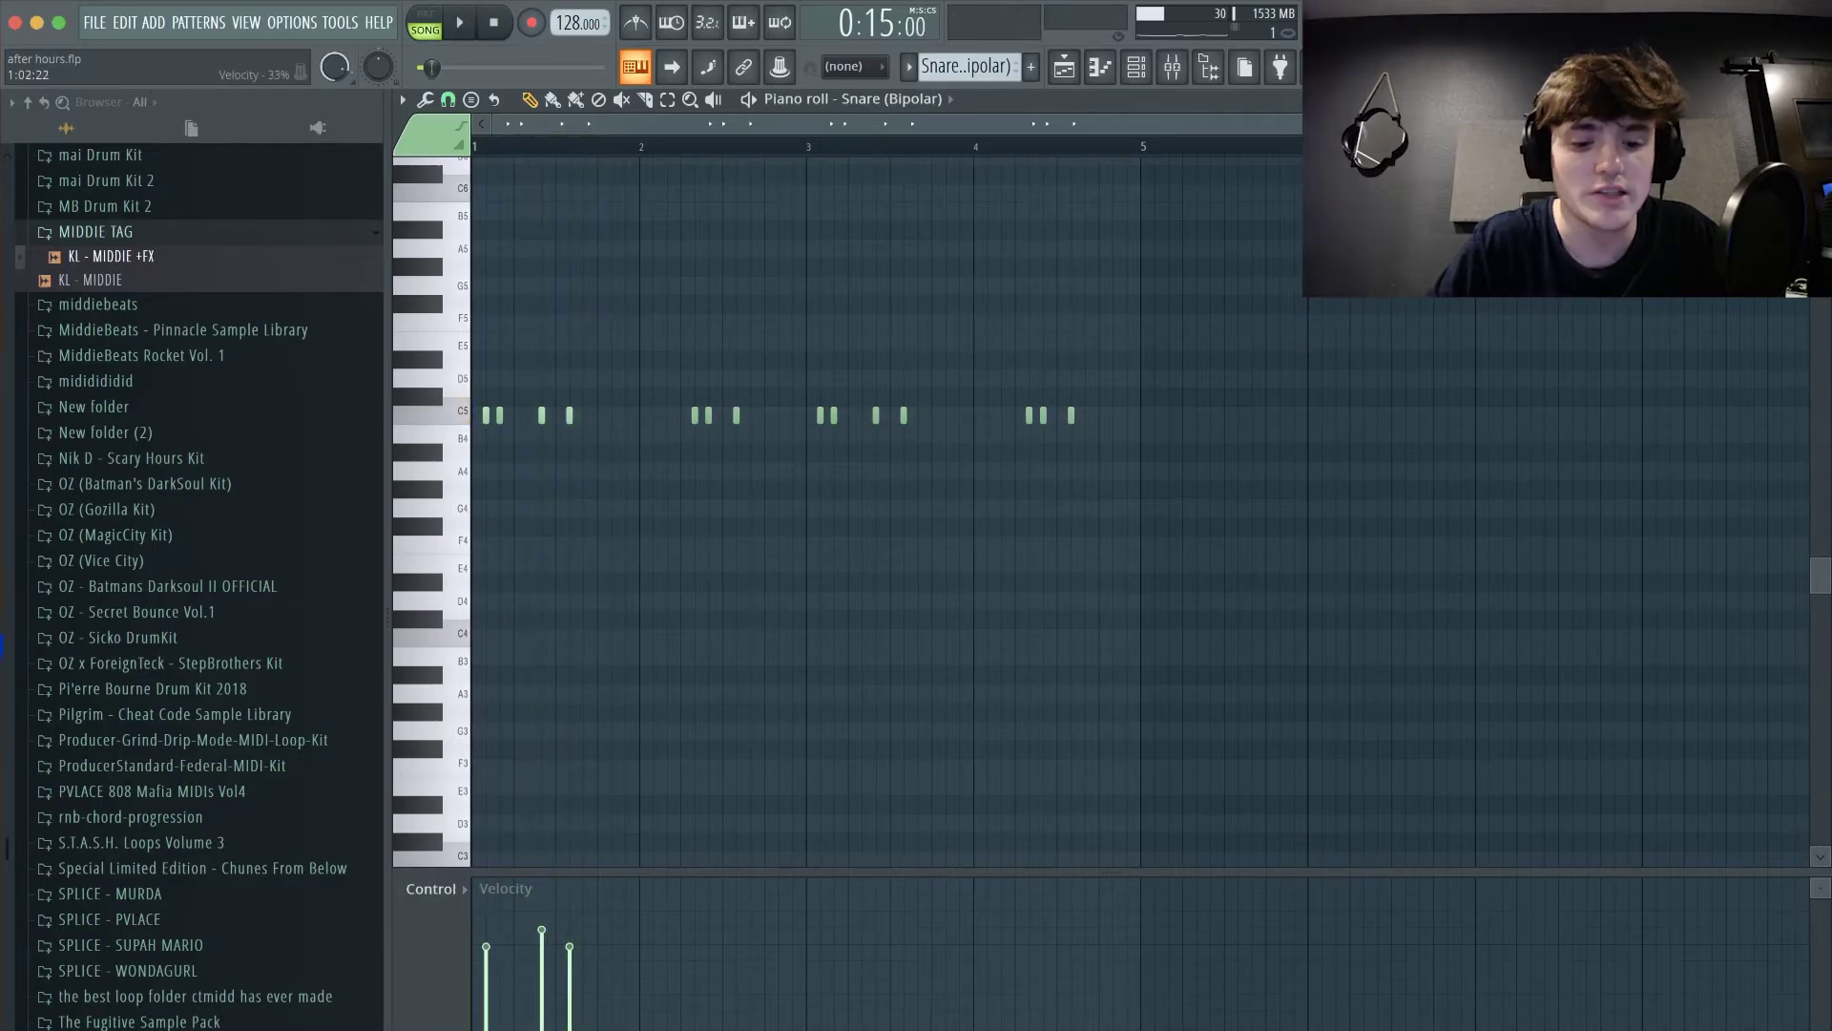
{"action": "left_click_drag", "start_coordinate": [540, 1025], "coordinate": [584, 1026]}
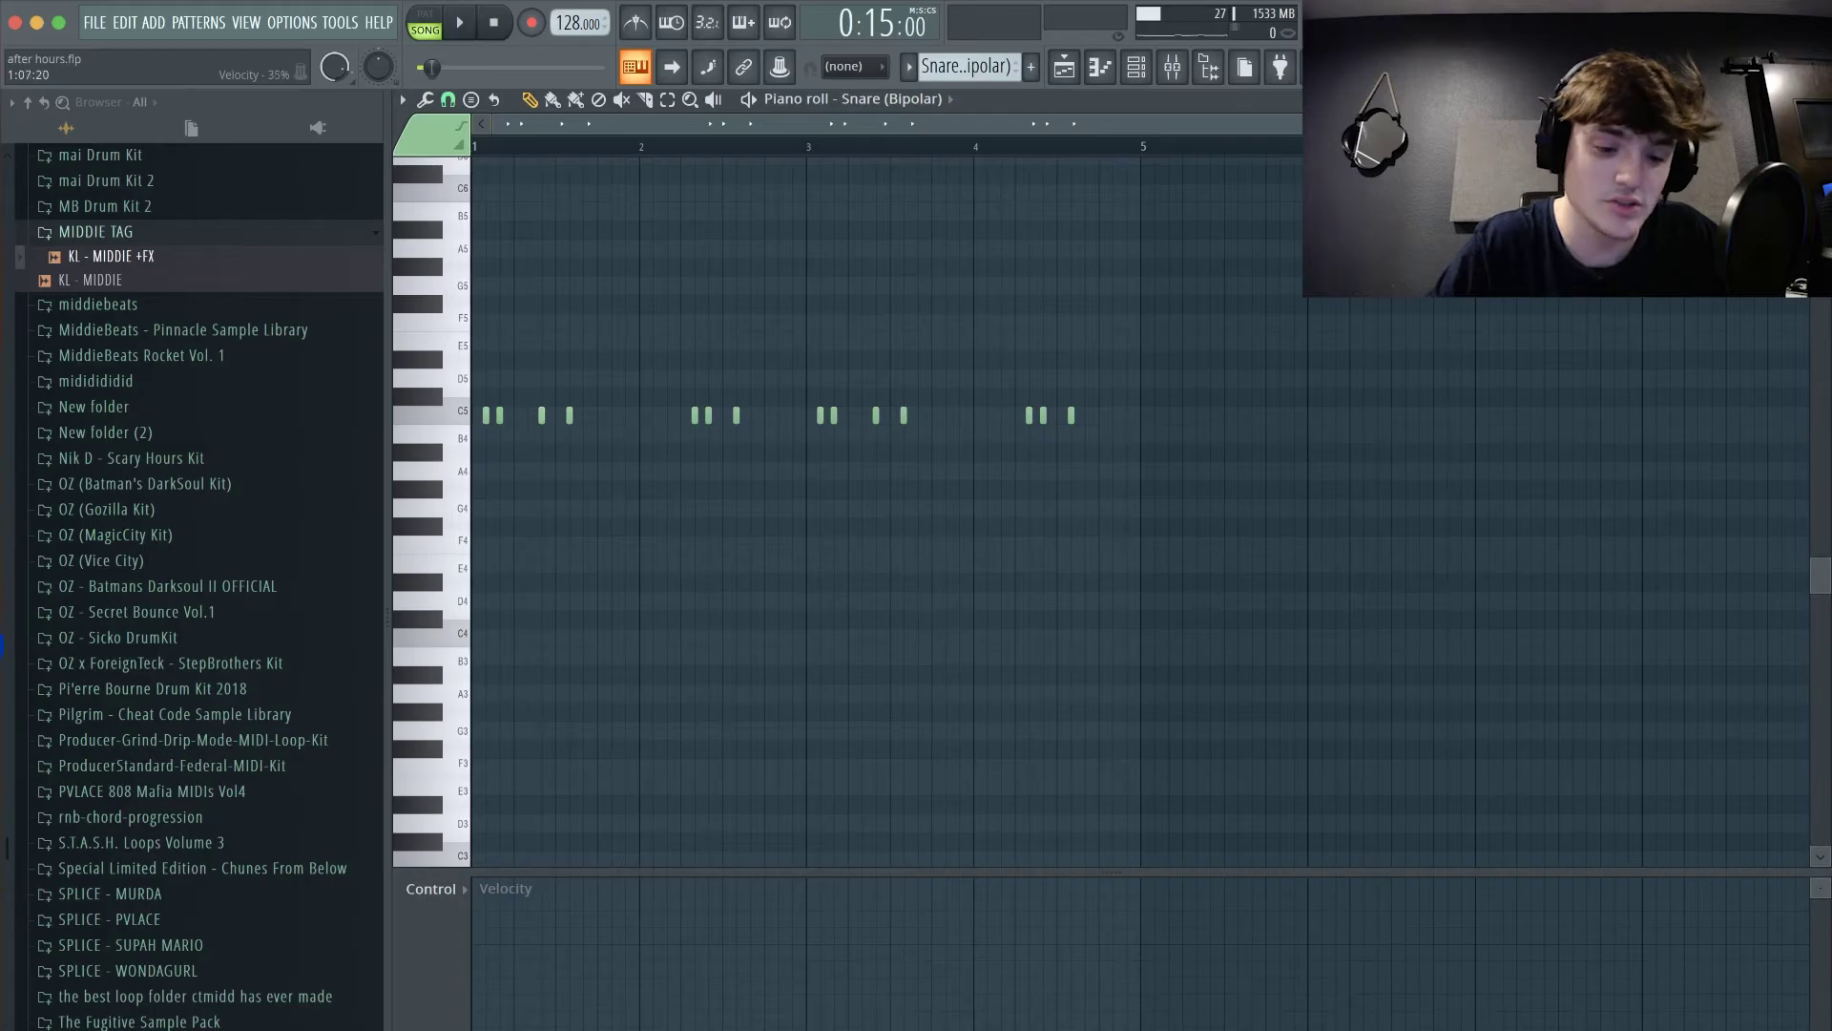
{"action": "left_click", "coordinate": [1064, 67]}
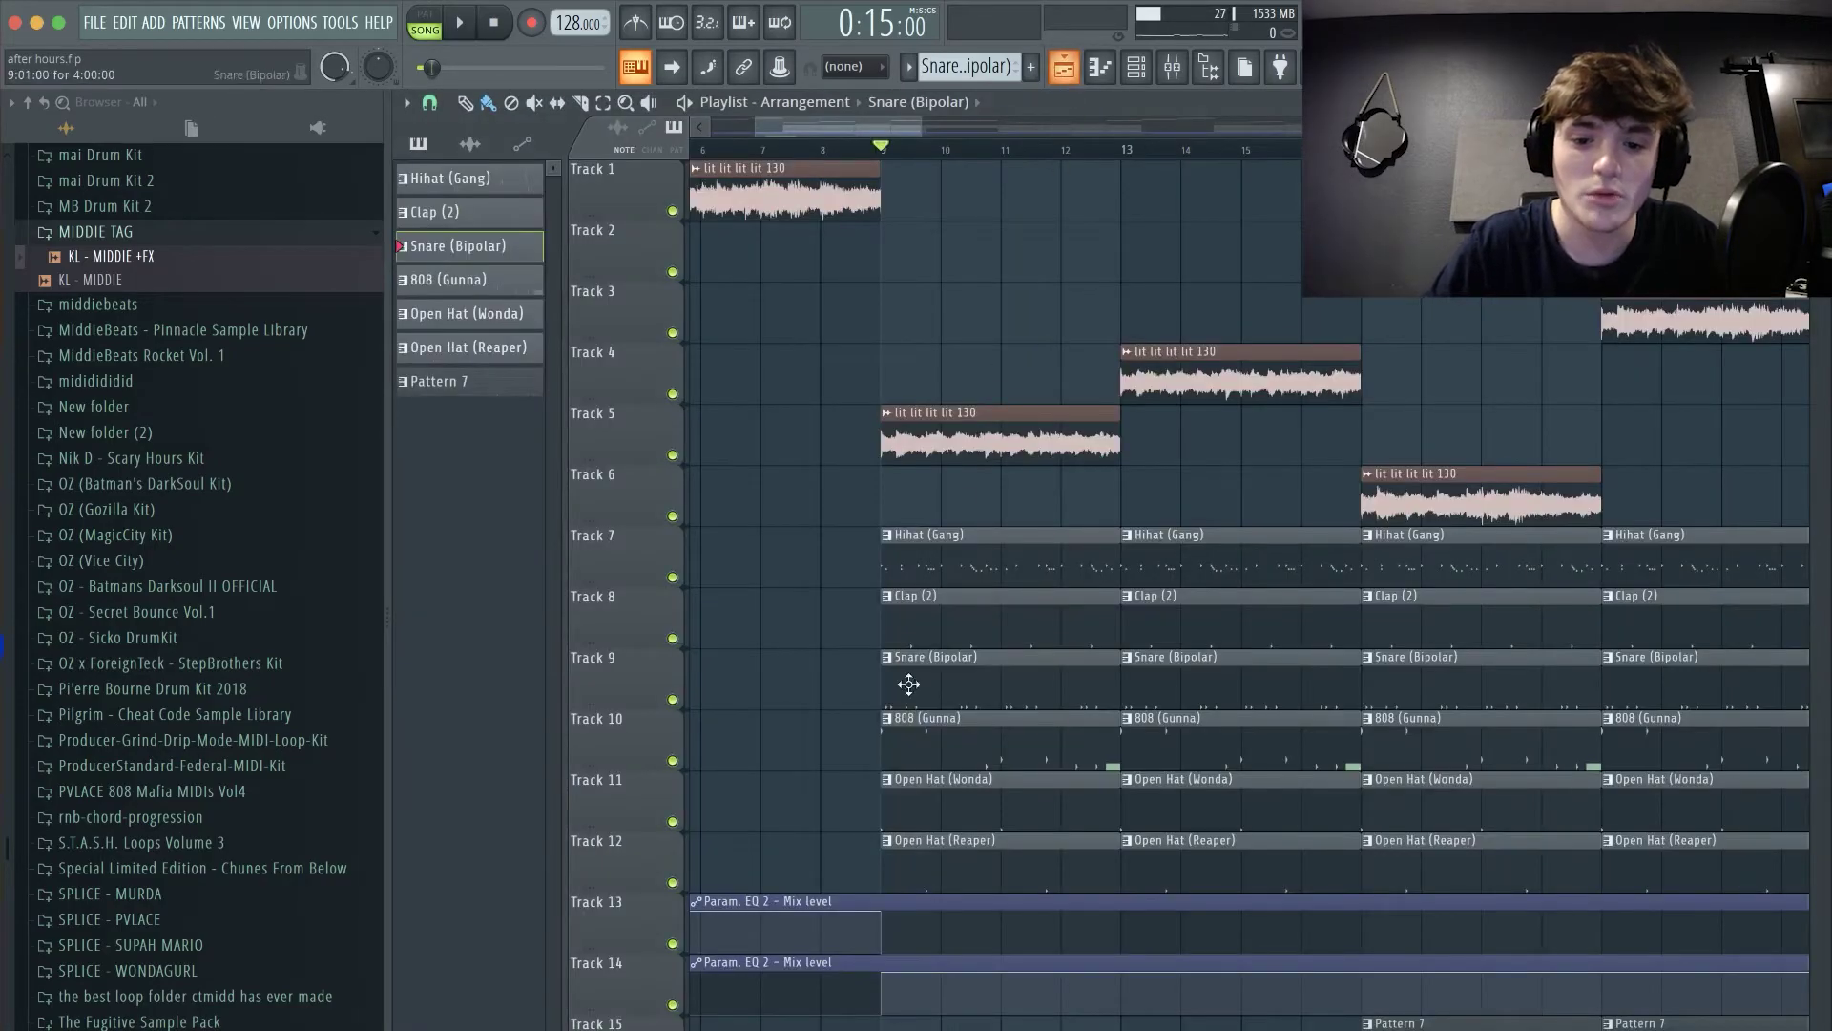
{"action": "double_click", "coordinate": [936, 699]}
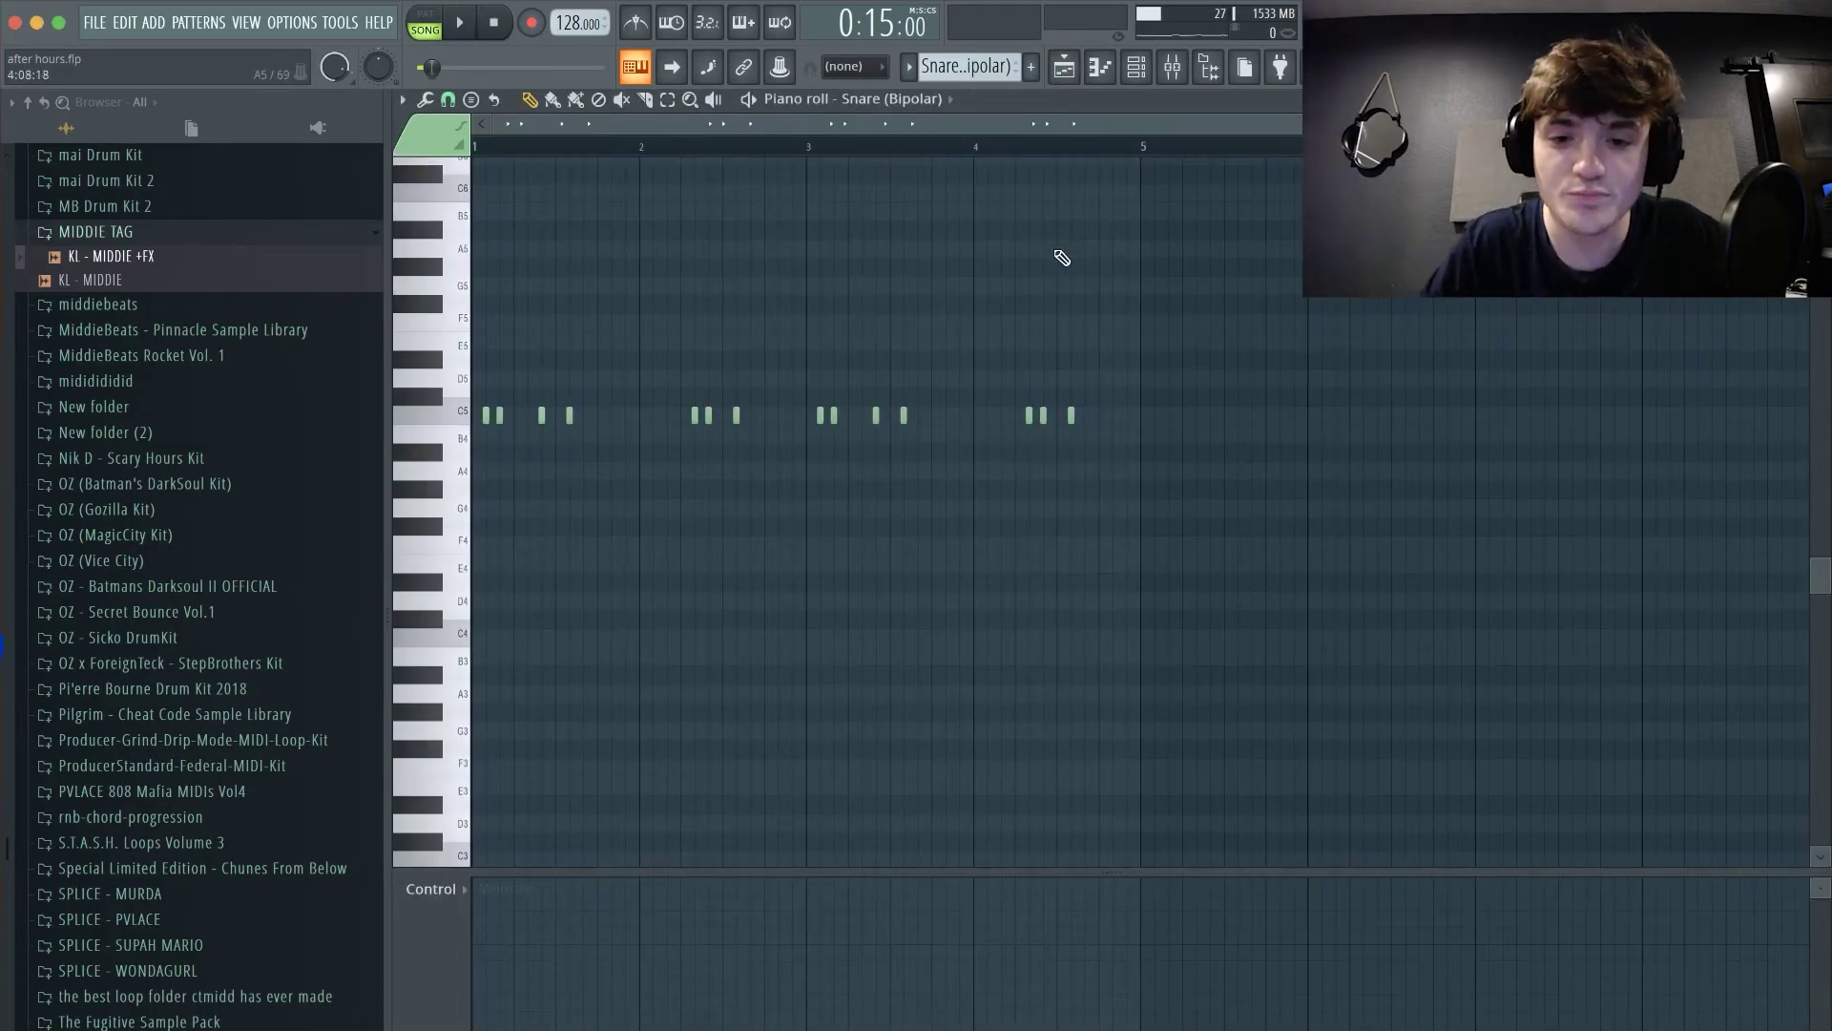
{"action": "left_click", "coordinate": [1064, 67]}
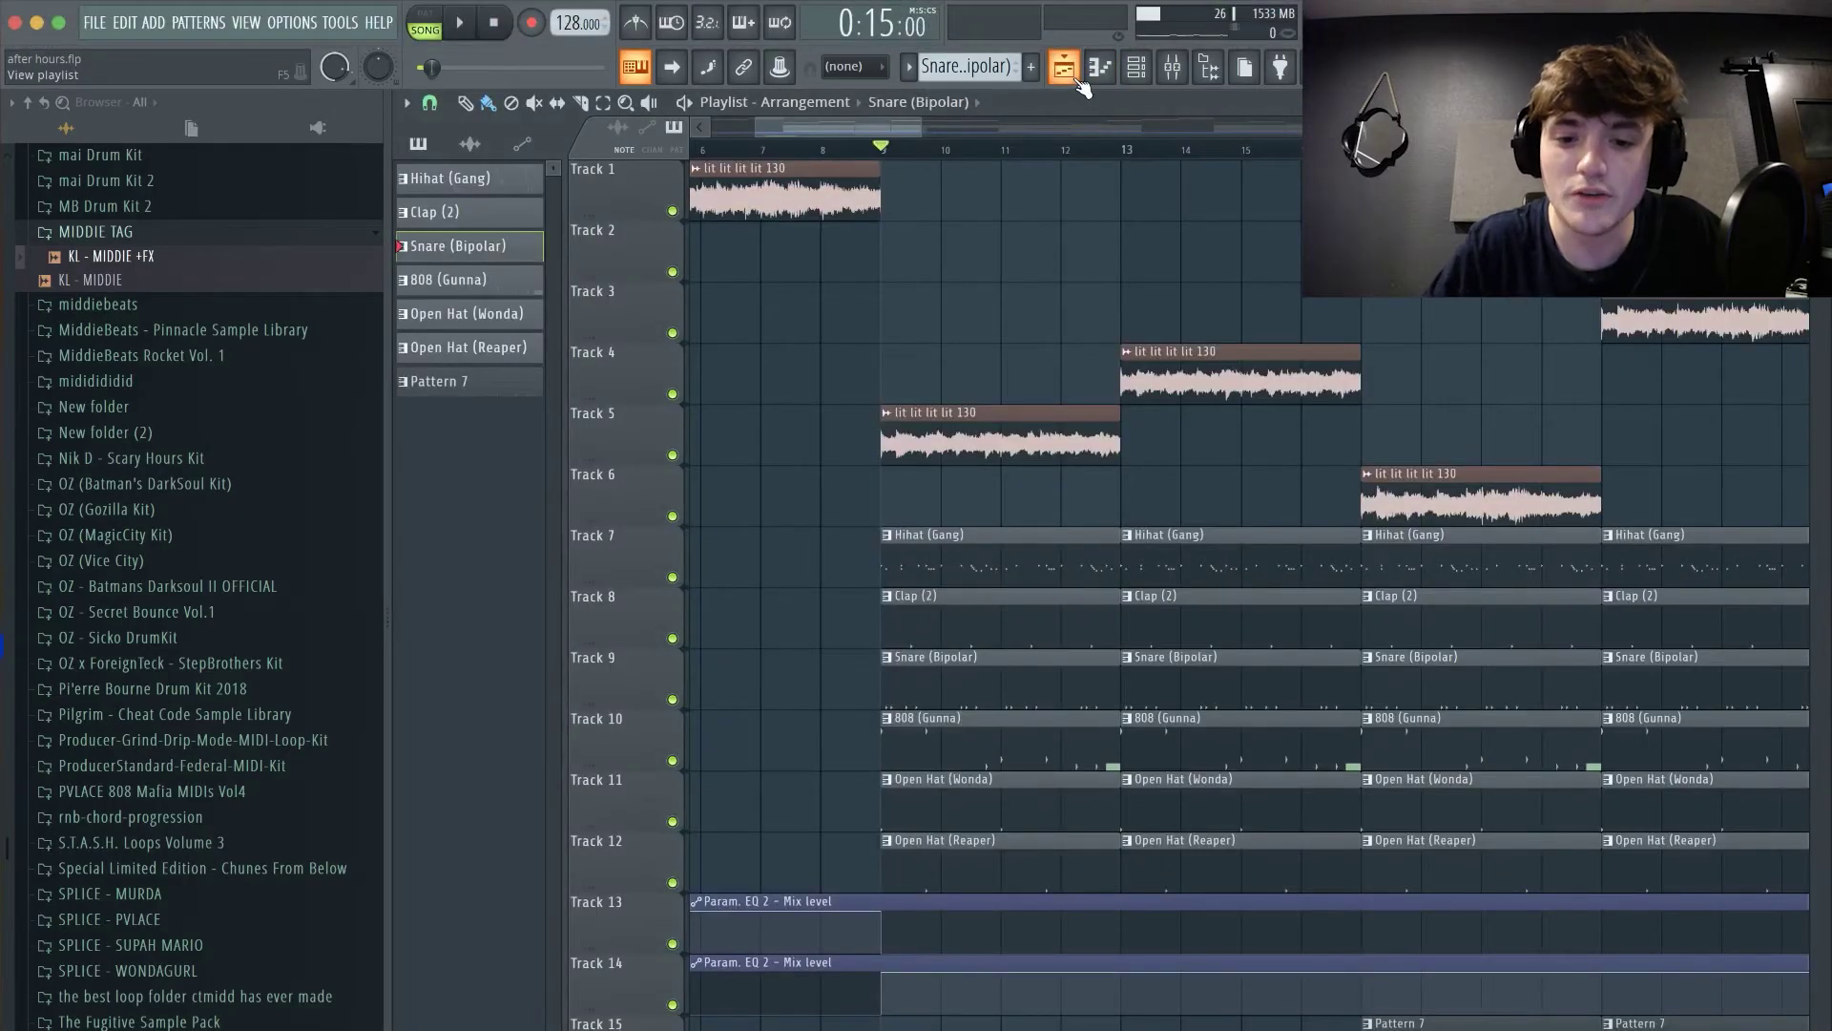
- Play the beat from bar 9 with Track 9 active, muted, and active again to compare the bounce, and stop playback
{"action": "key", "text": "space"}
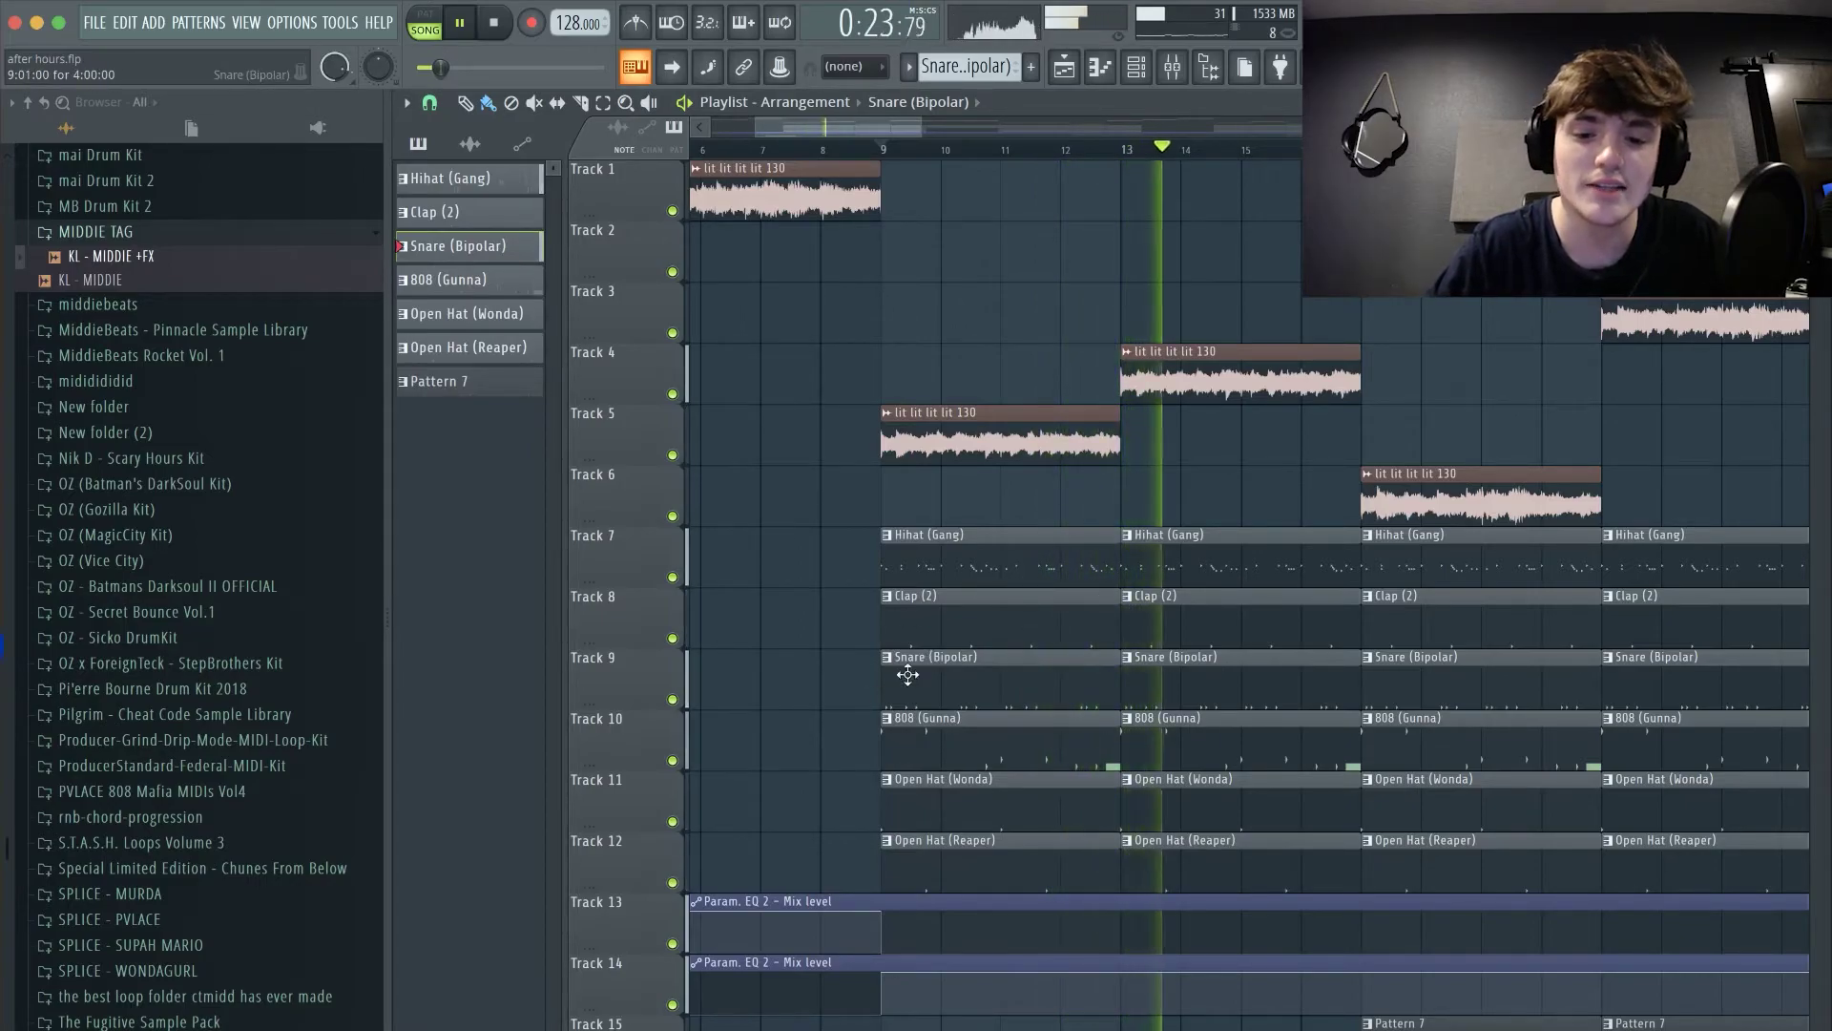
{"action": "left_click", "coordinate": [673, 700]}
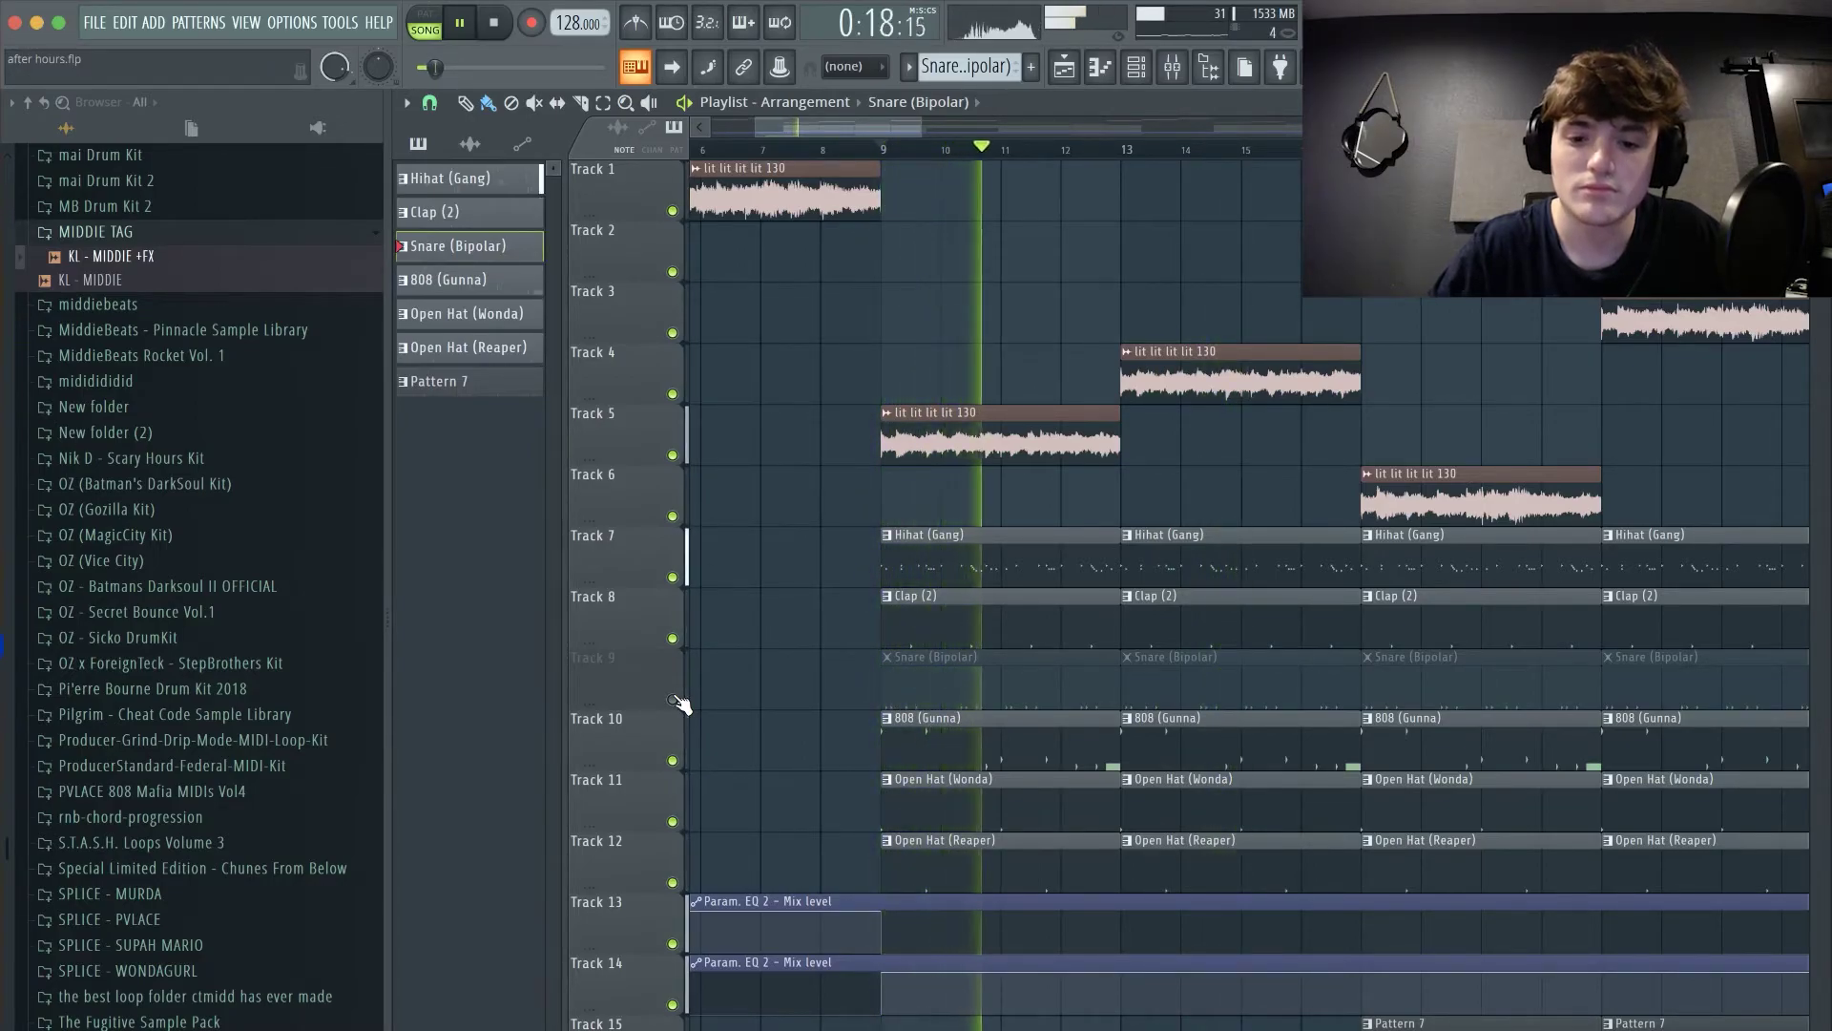
{"action": "key", "text": "space"}
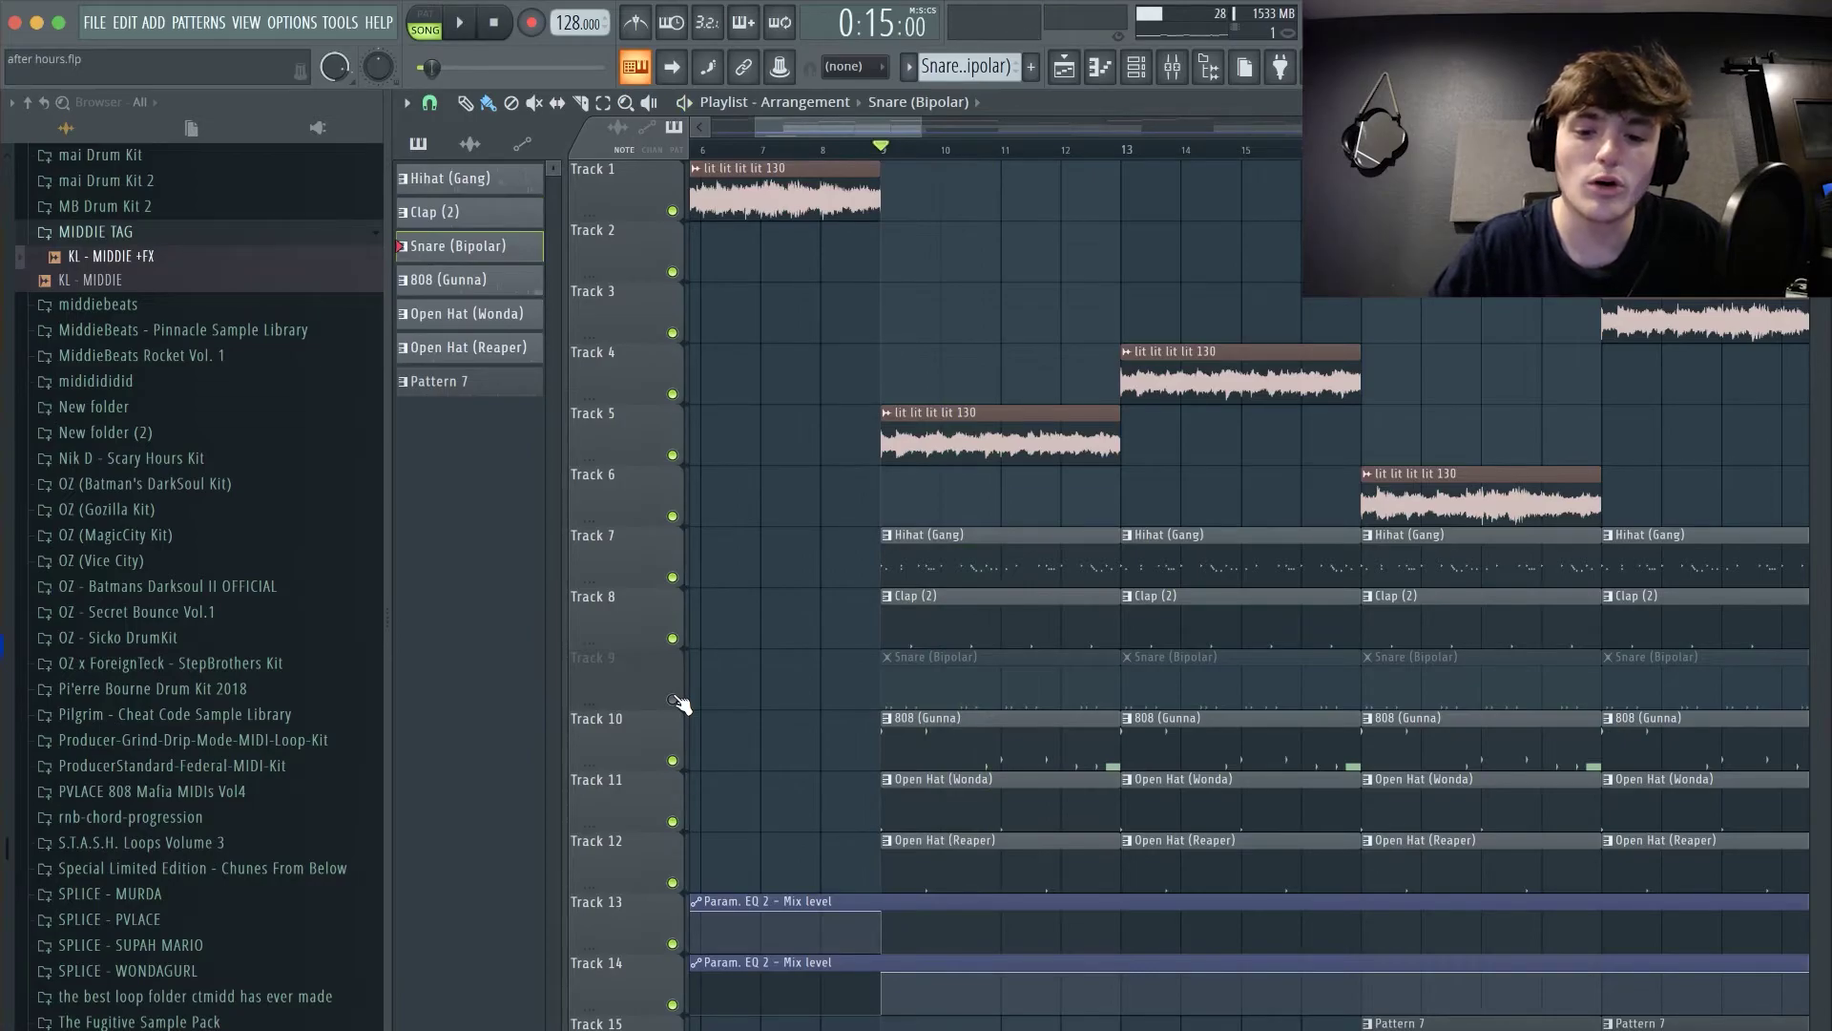
{"action": "left_click", "coordinate": [674, 700]}
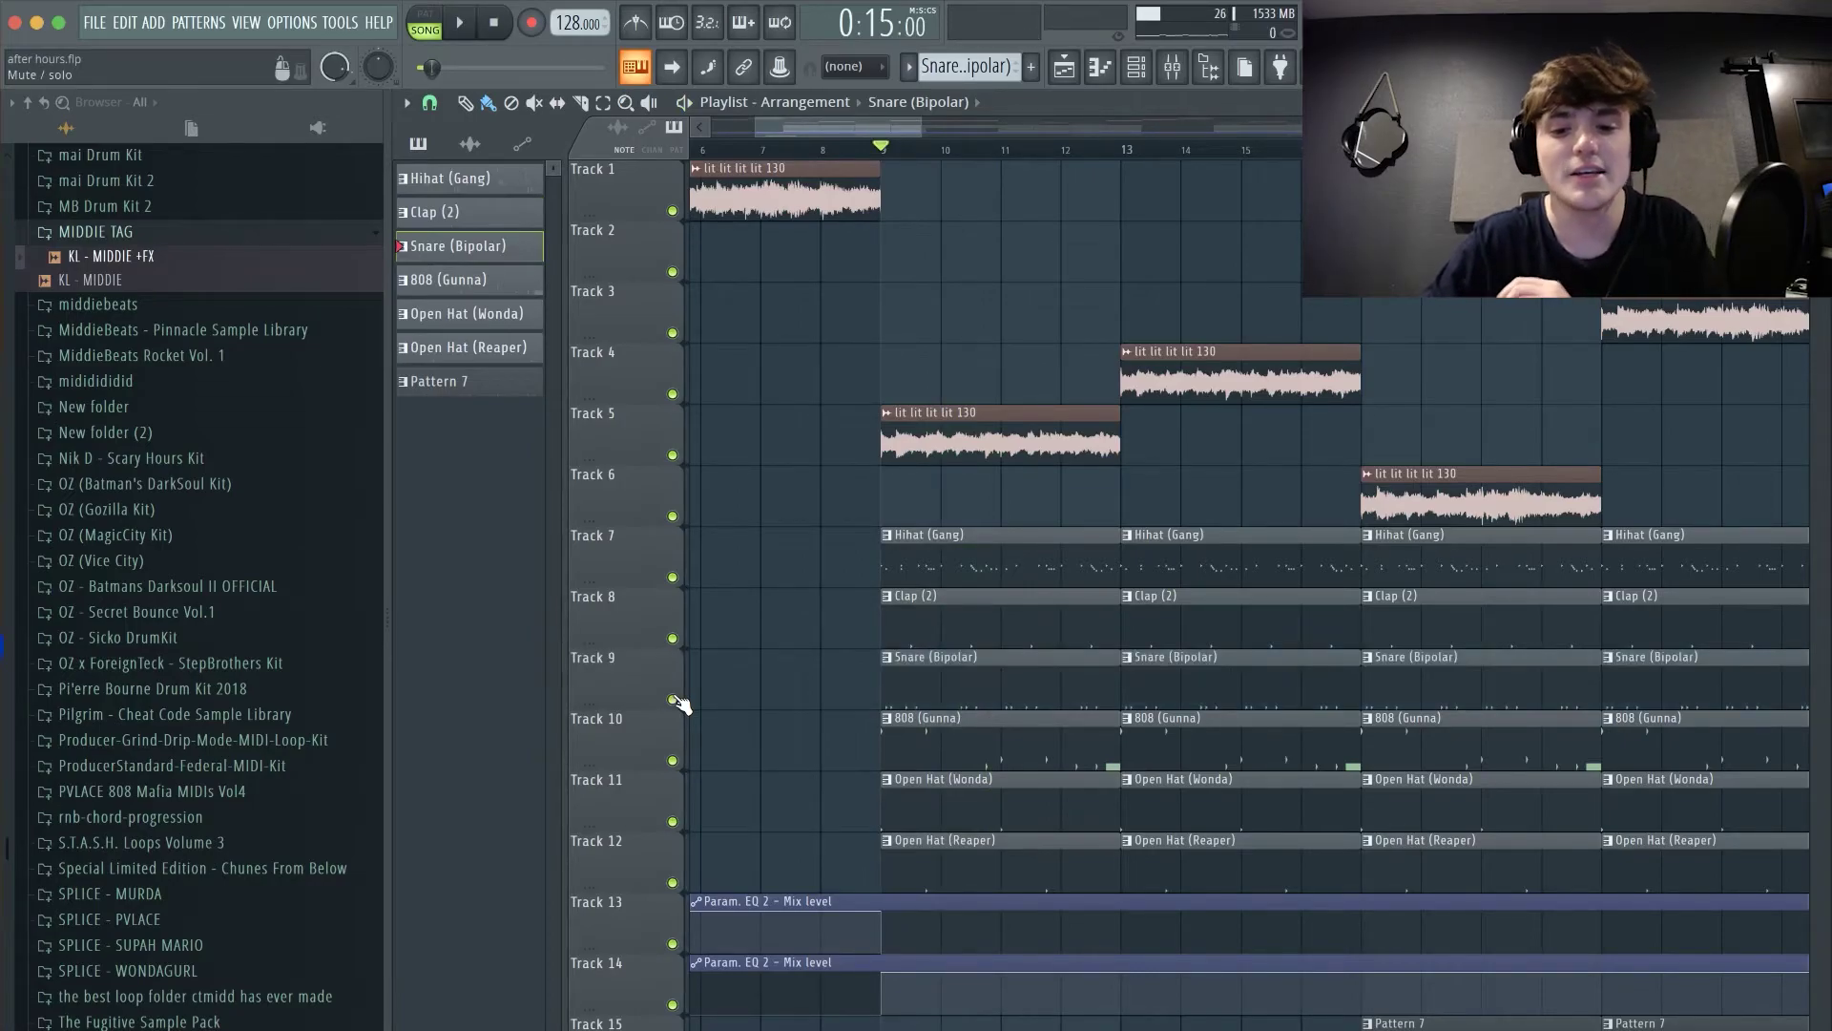
{"action": "key", "text": "space"}
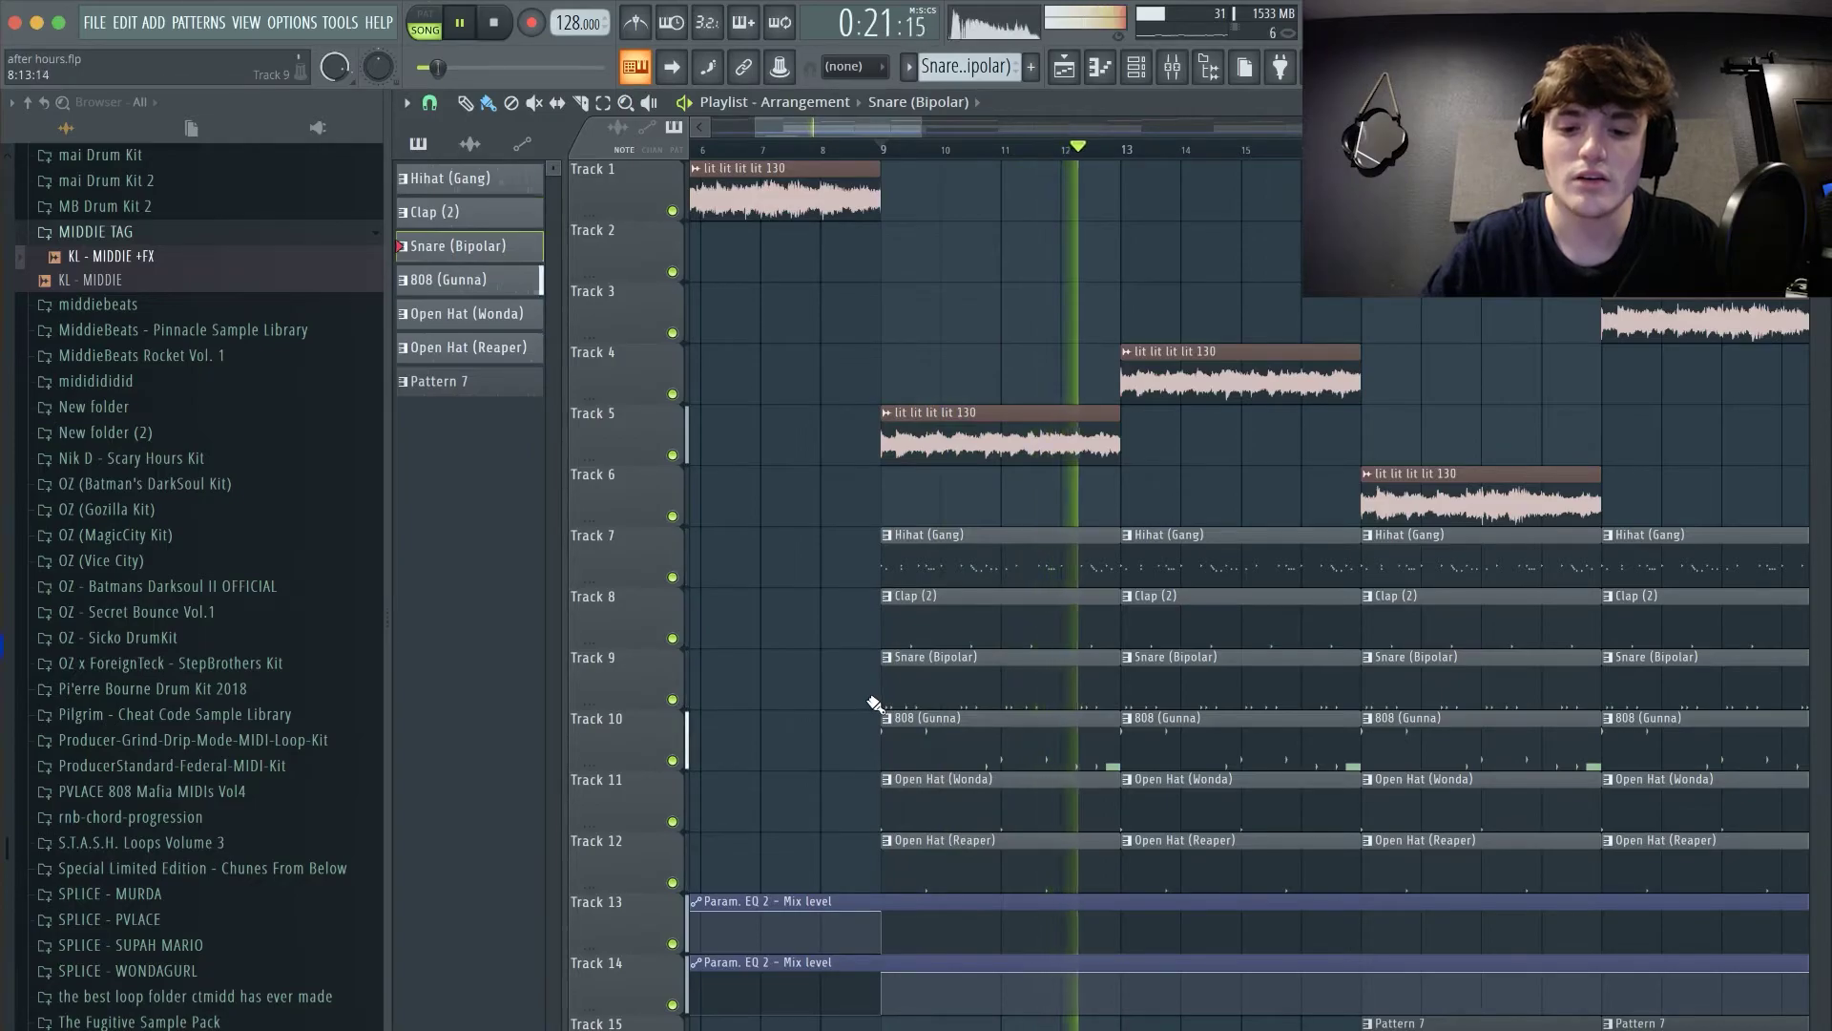
{"action": "key", "text": "space"}
- Select the bar 3–4 notes and the bar 1–2 notes of the Snare (Bipolar) pattern in turn, clear the selection, and return to the playlist
{"action": "double_click", "coordinate": [902, 702]}
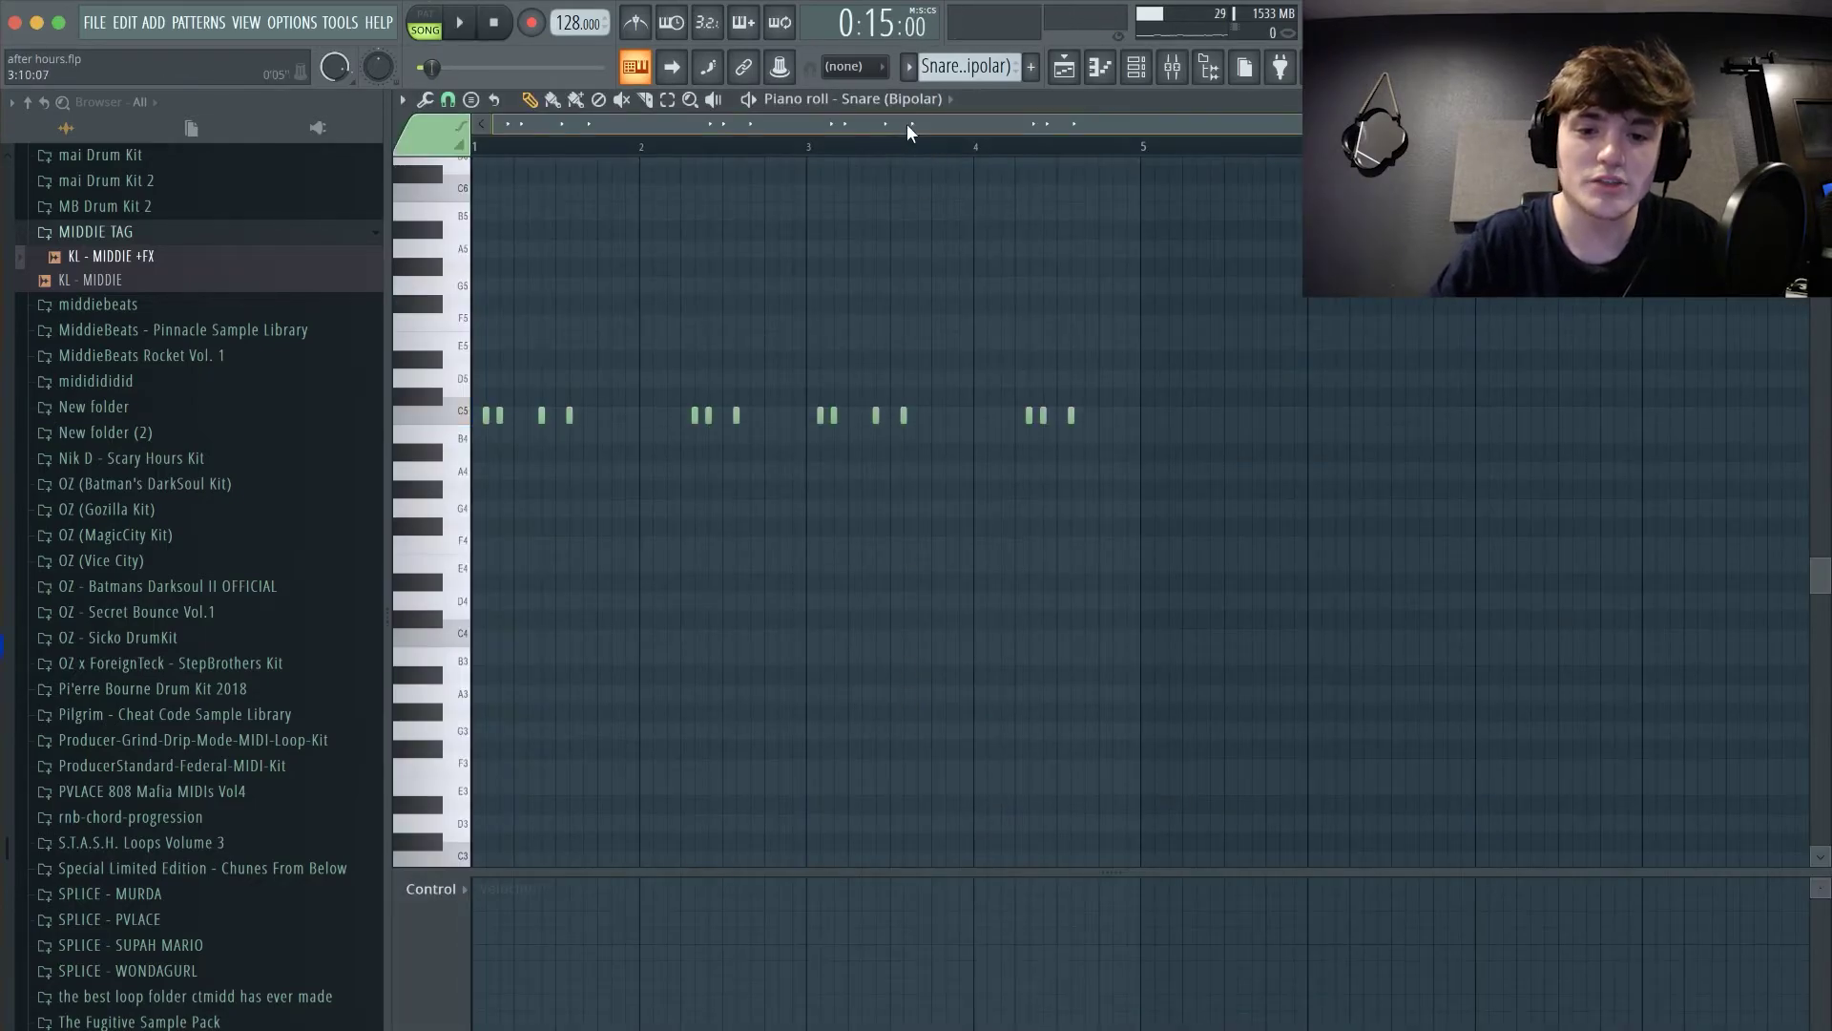
{"action": "left_click_drag", "start_coordinate": [1157, 515], "coordinate": [759, 334]}
{"action": "left_click_drag", "start_coordinate": [784, 460], "coordinate": [416, 318]}
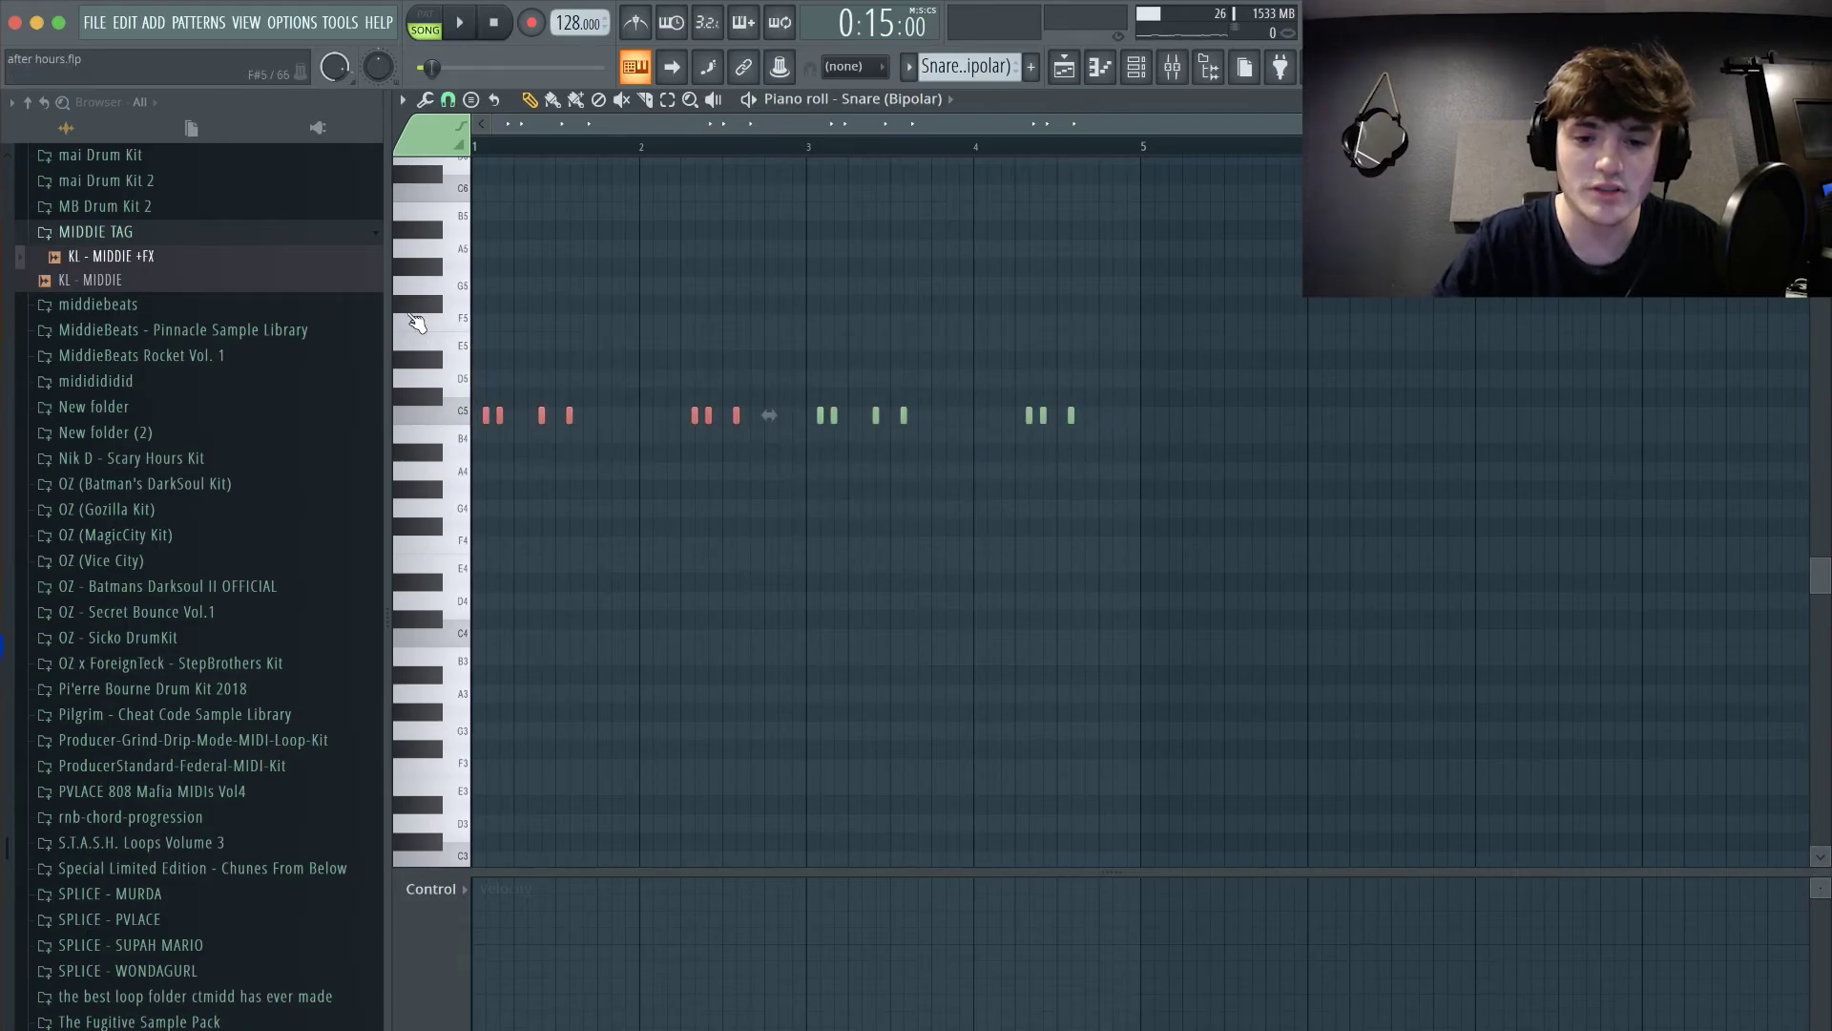
{"action": "left_click", "coordinate": [851, 548]}
{"action": "right_click", "coordinate": [854, 549]}
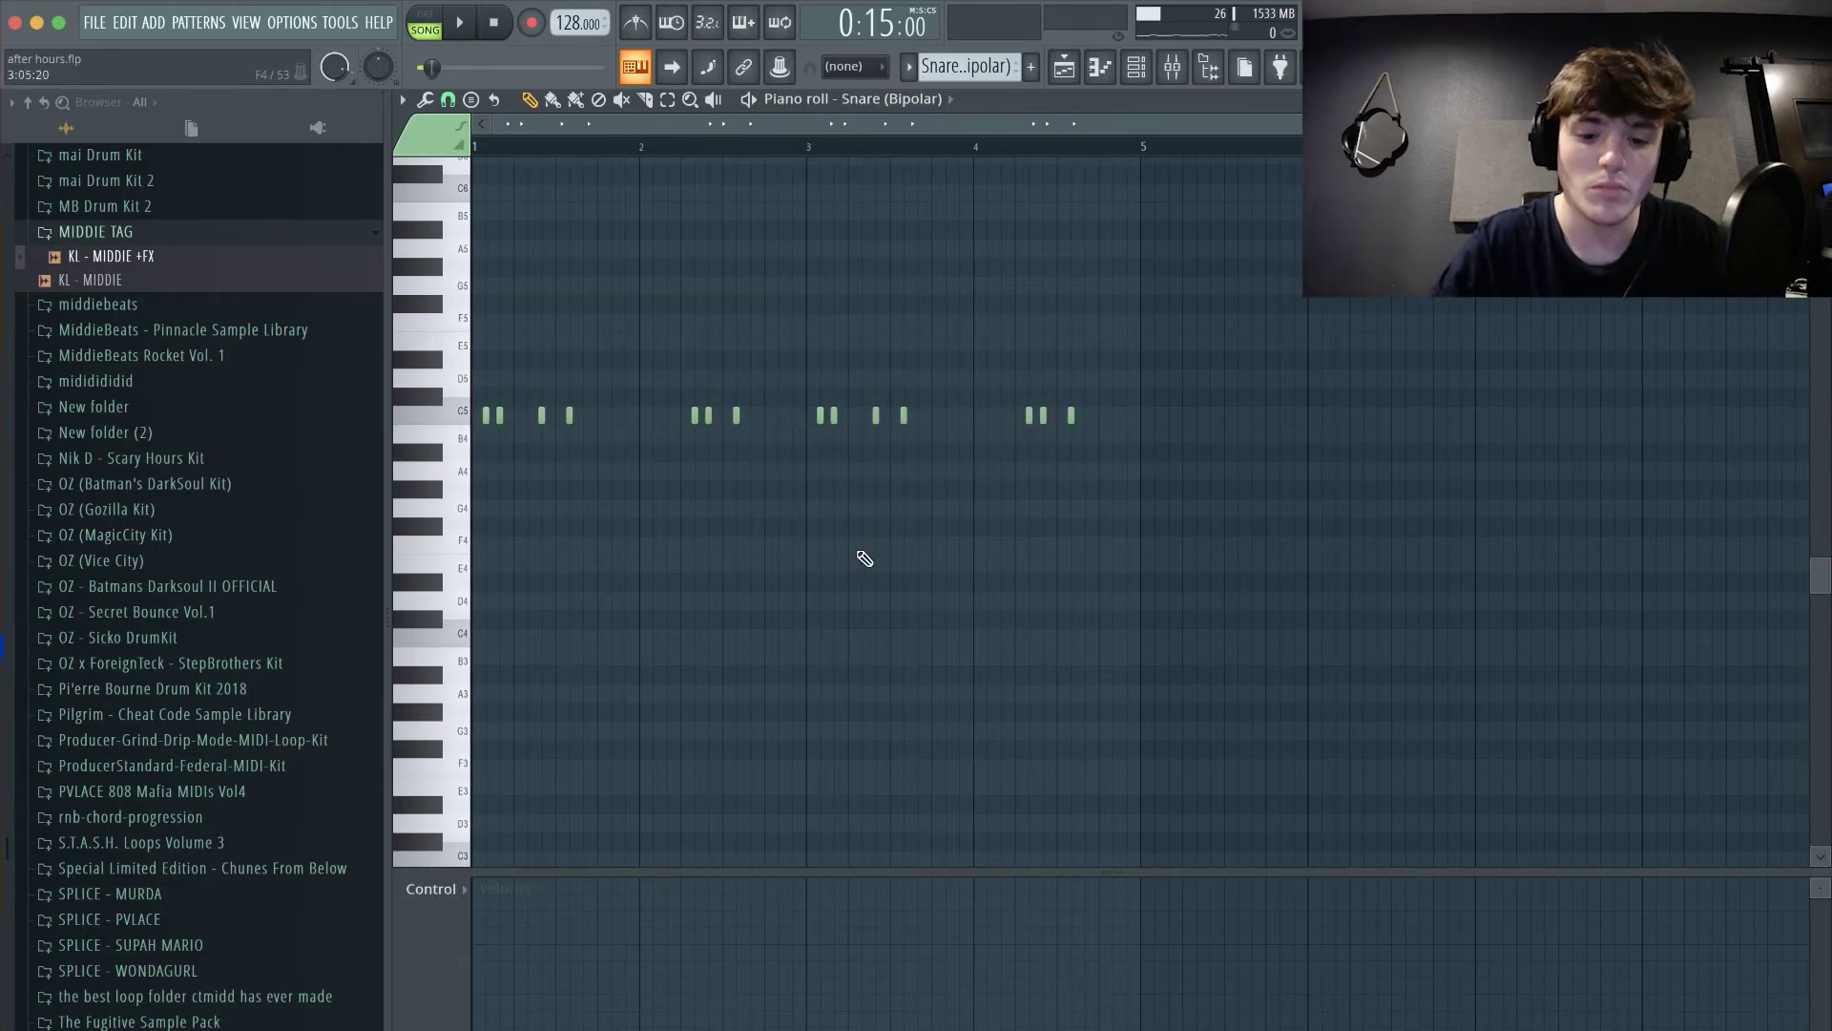
{"action": "left_click", "coordinate": [1071, 72]}
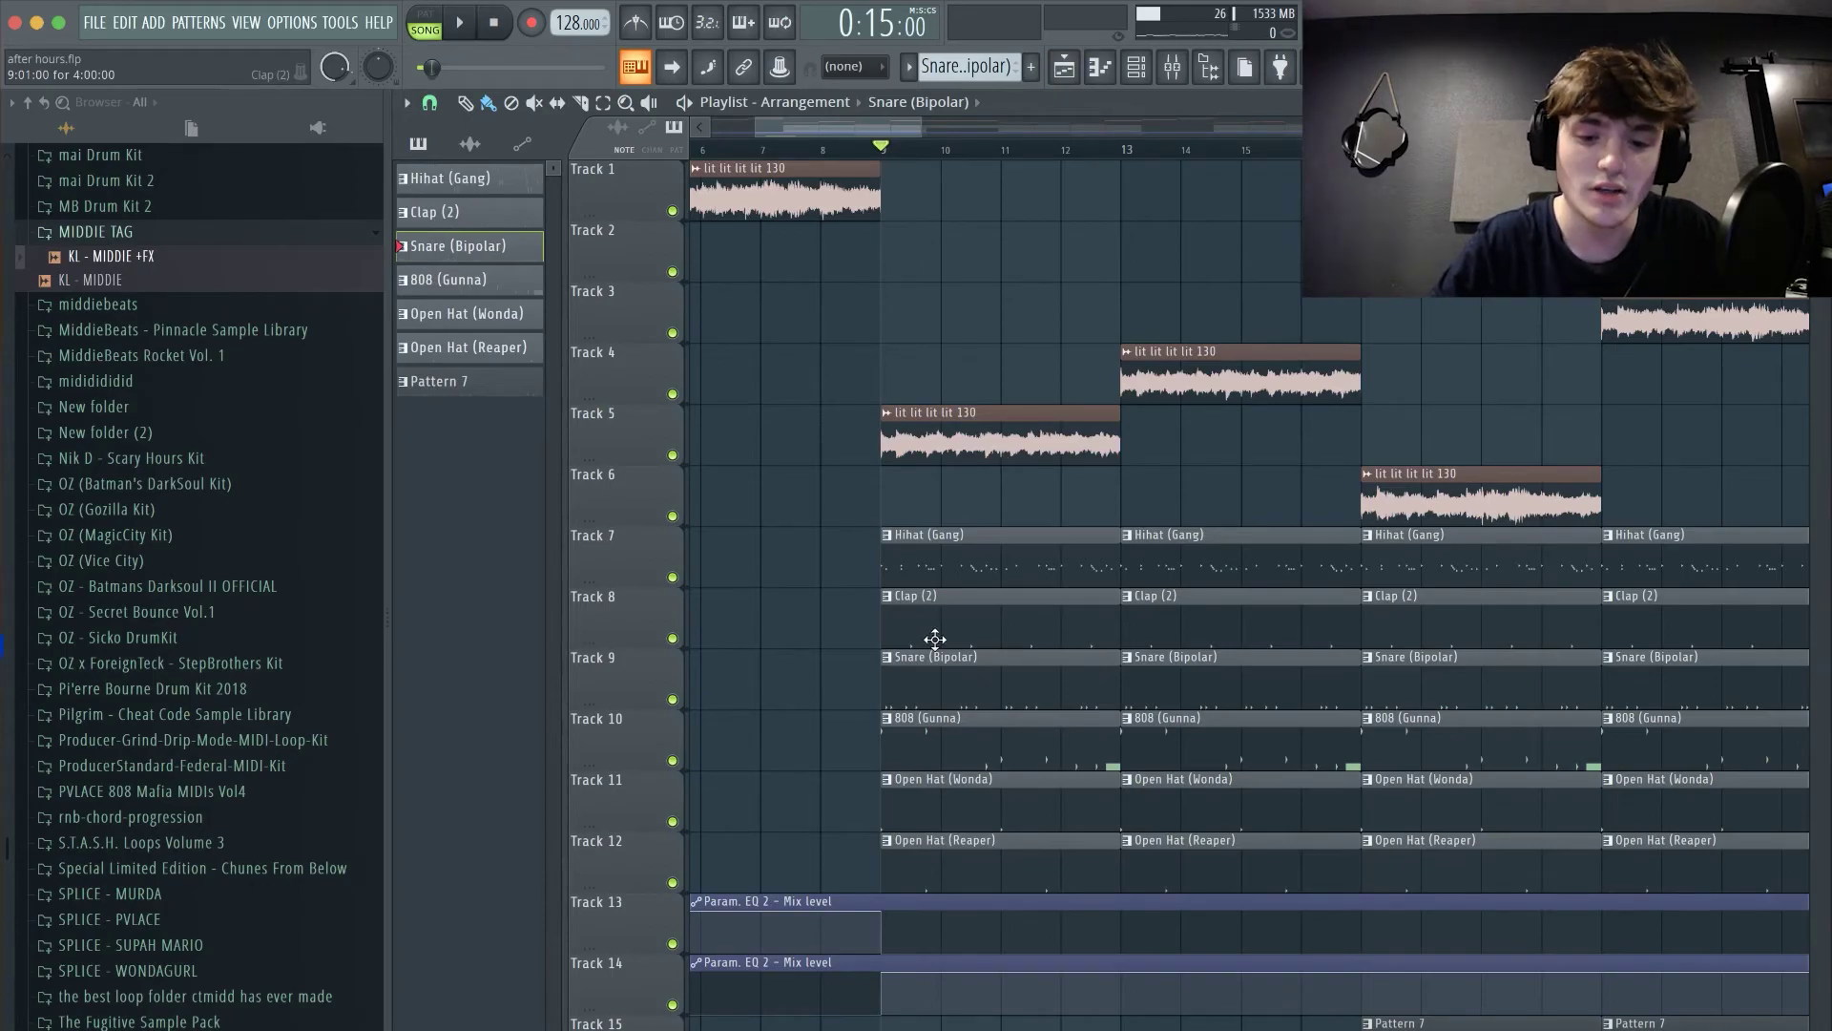
- Review the Snare (Bipolar) note velocities in the piano roll, and play the full beat from bar 9 in the playlist before stopping
{"action": "double_click", "coordinate": [940, 675]}
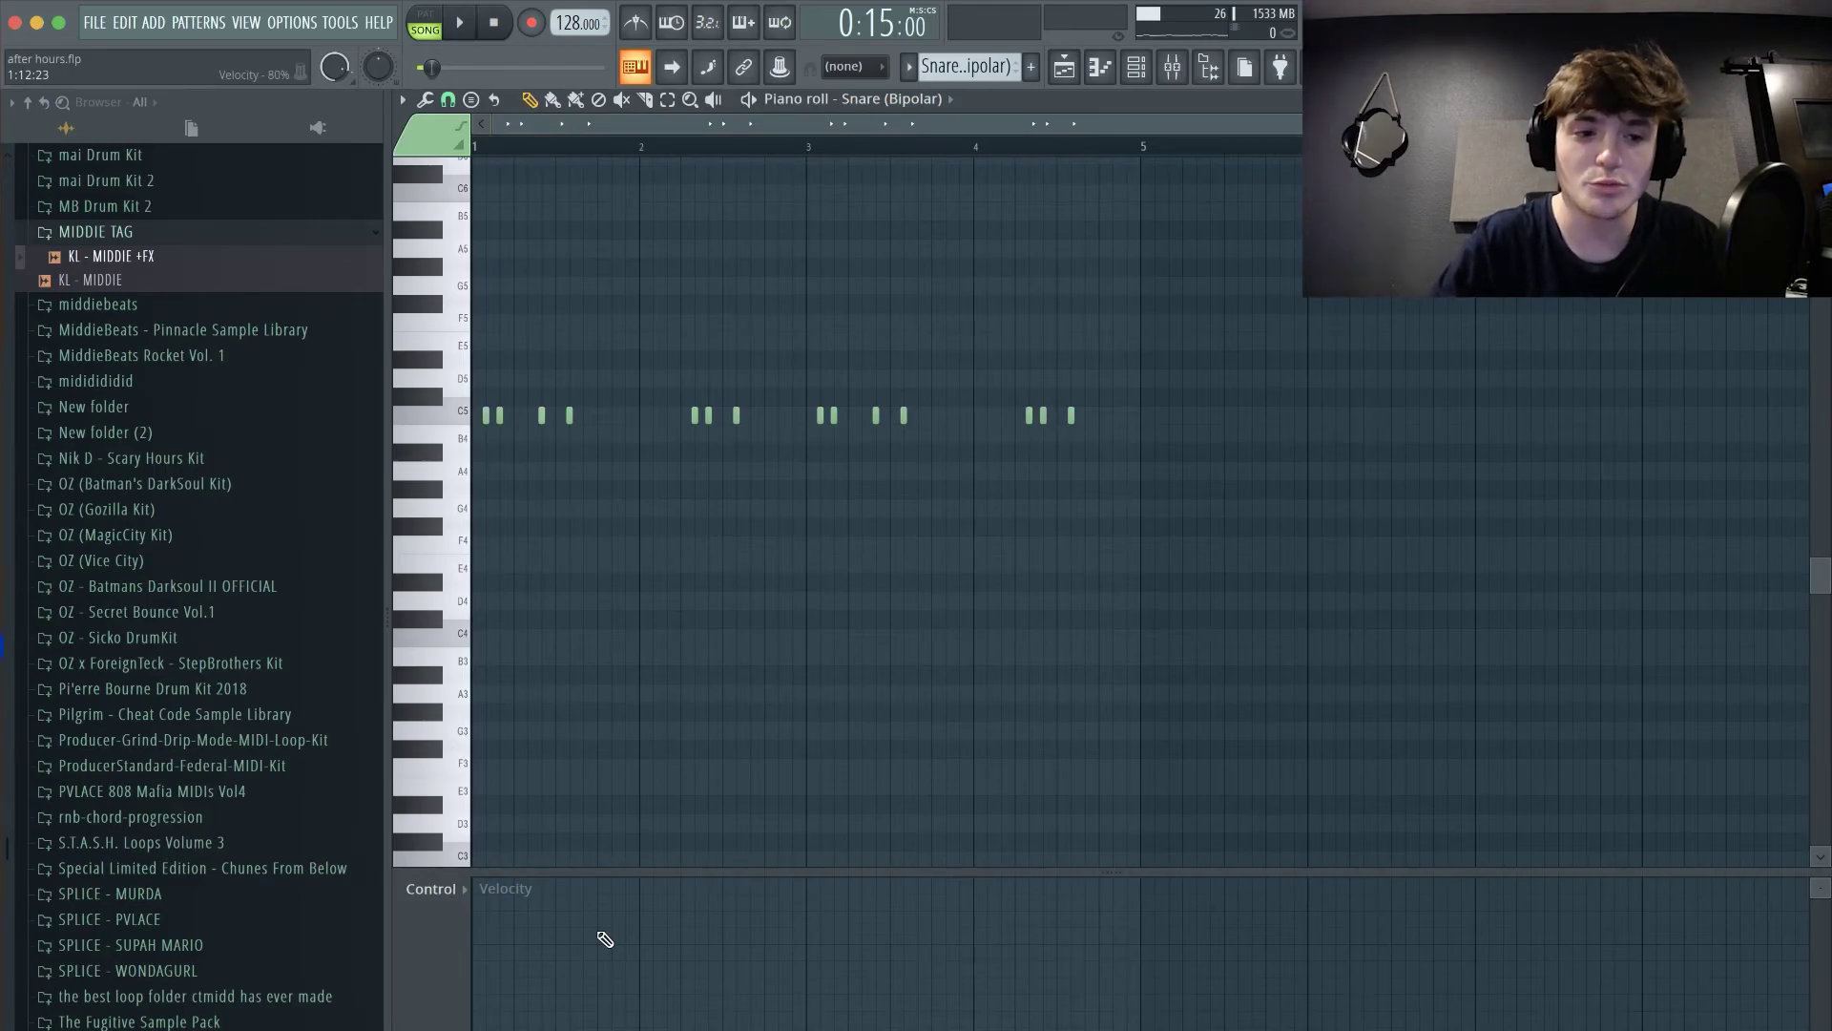
{"action": "key", "text": "F5"}
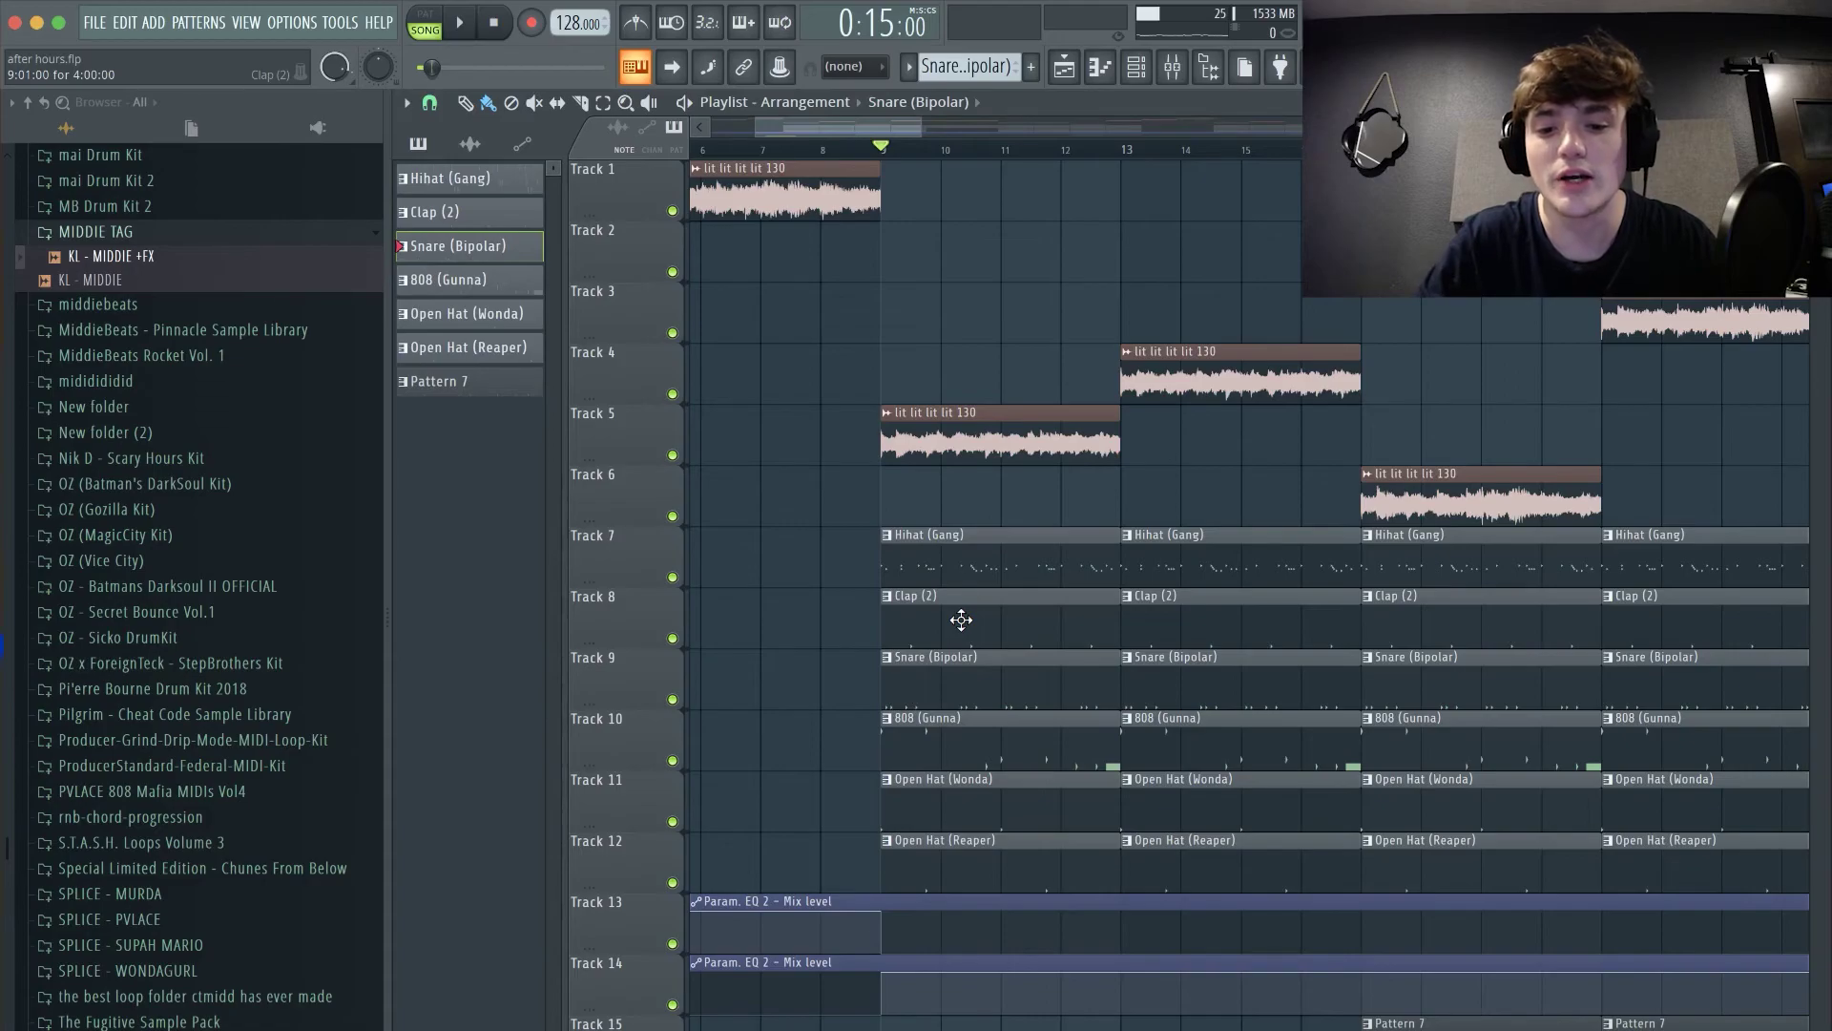
{"action": "key", "text": "space"}
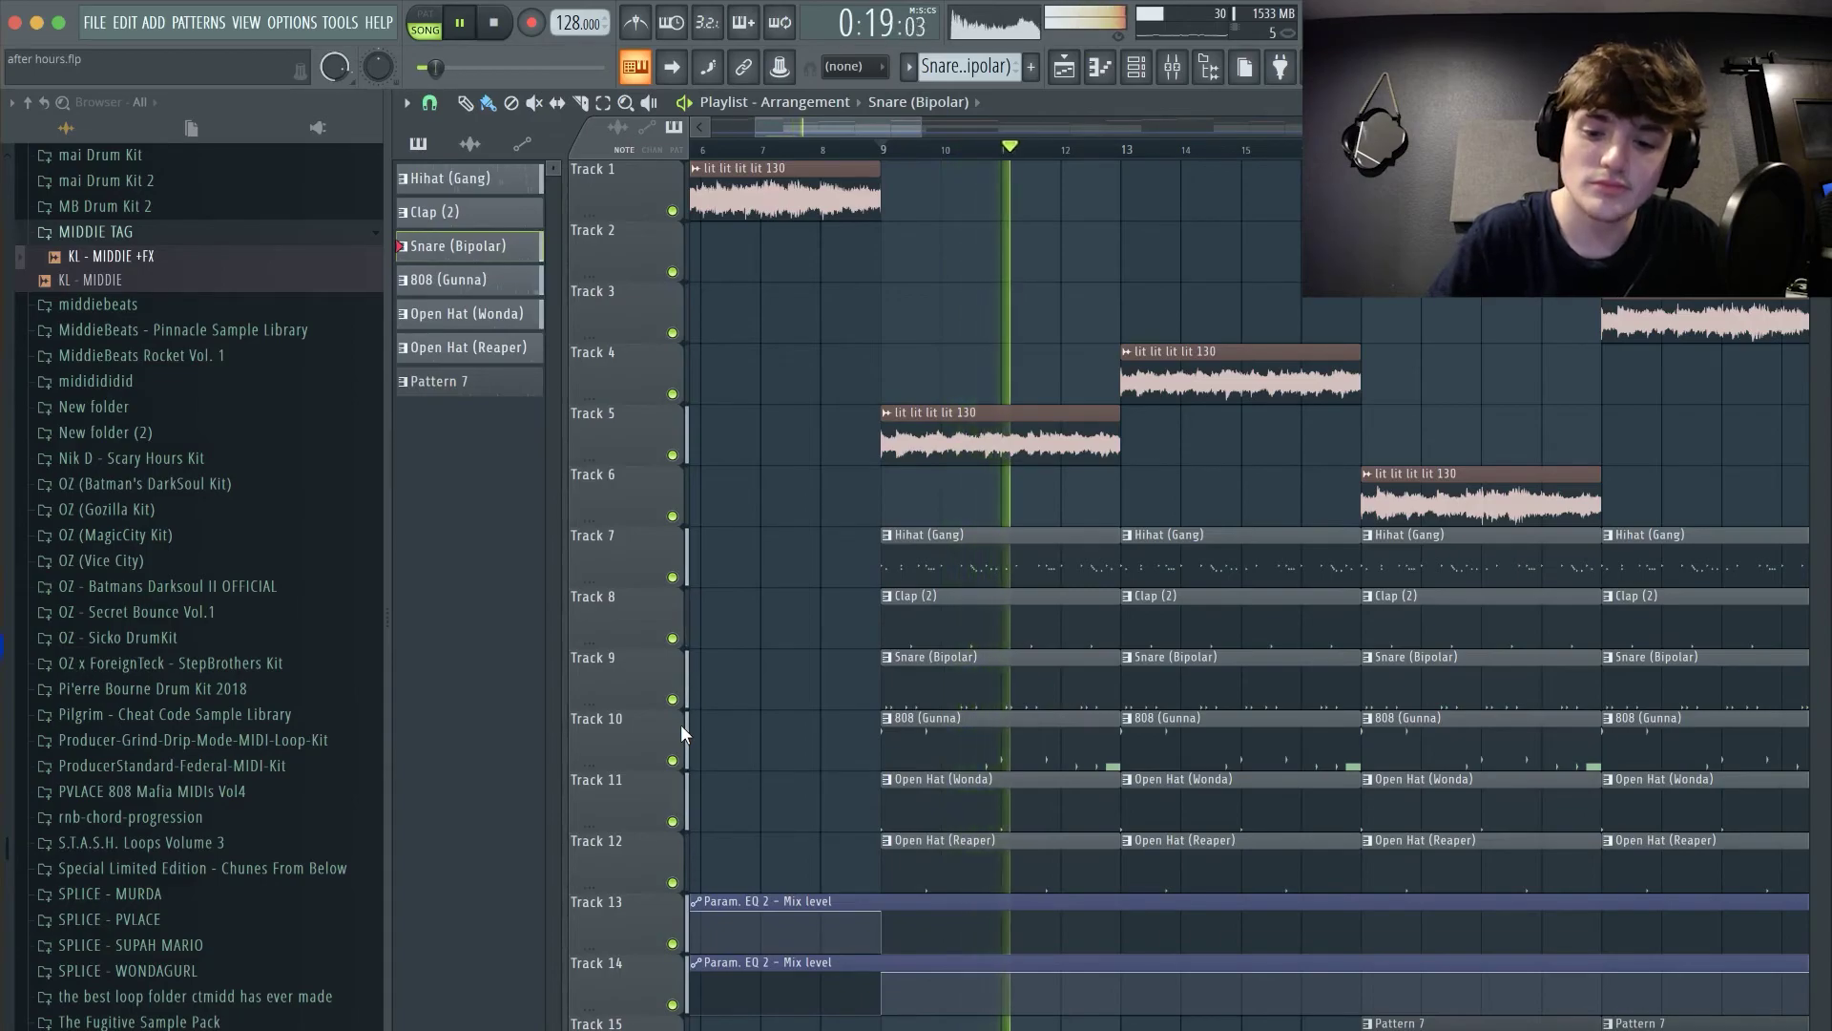
{"action": "key", "text": "space"}
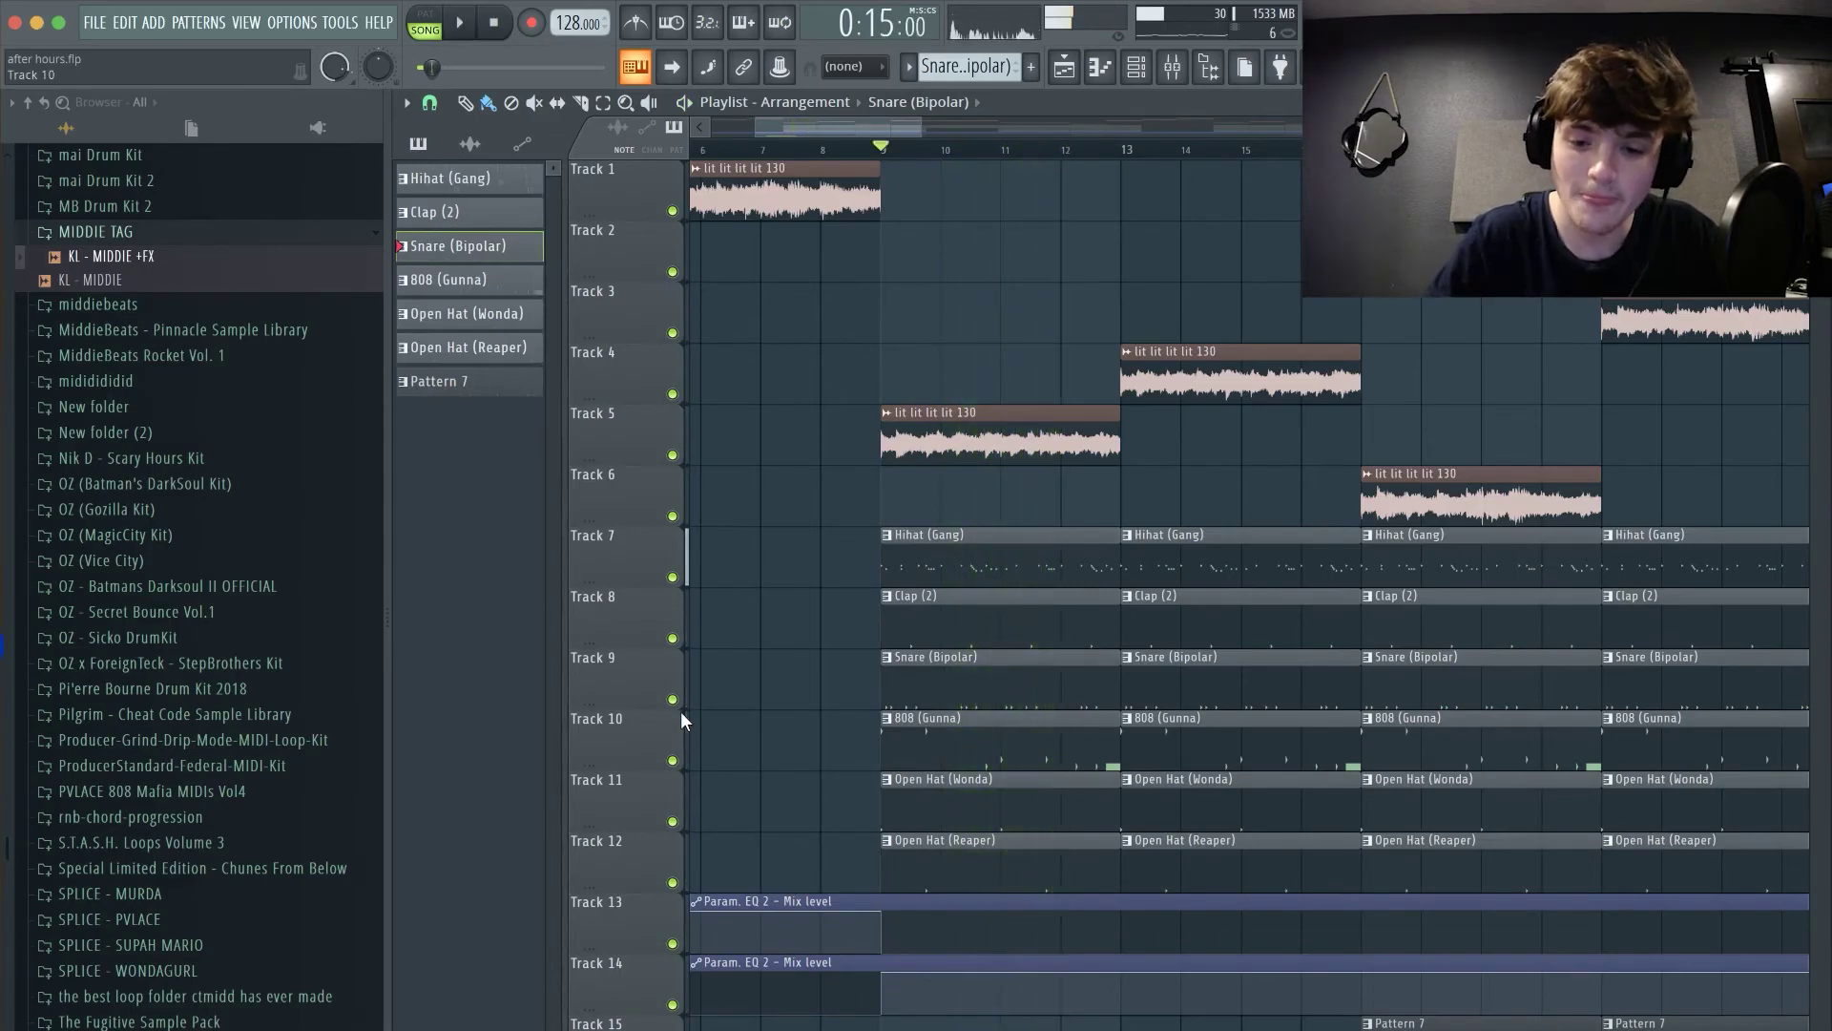